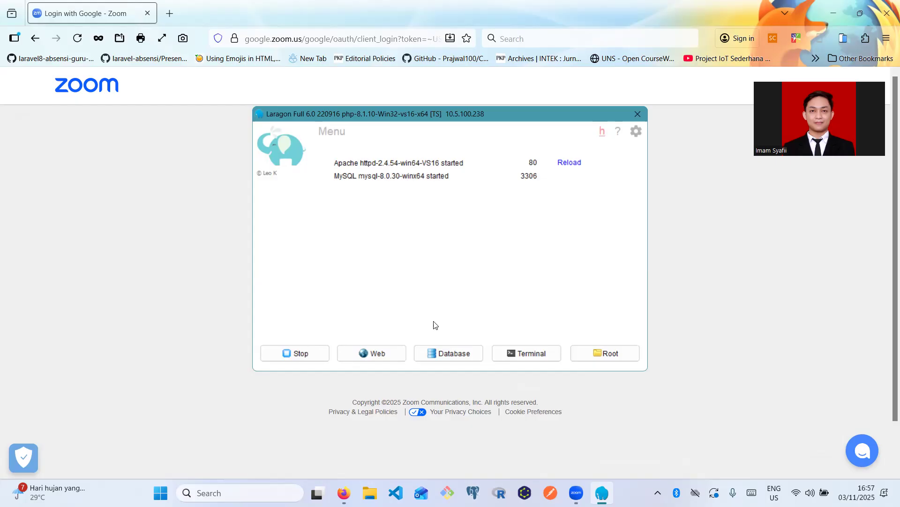
{"action": "left_click", "coordinate": [395, 355]}
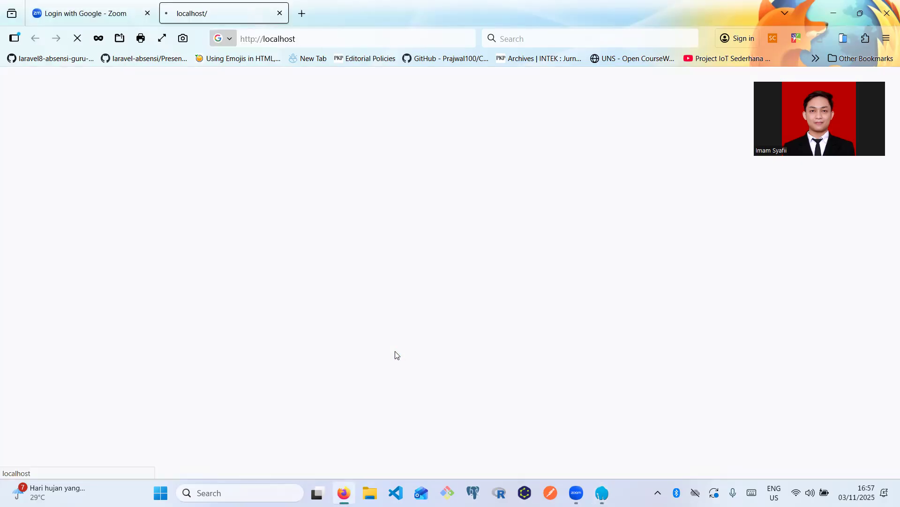
- Close the Zoom tab and load localhost/wordpress/wp-admin to reach the login page
{"action": "left_click", "coordinate": [147, 21]}
{"action": "left_click", "coordinate": [147, 13]}
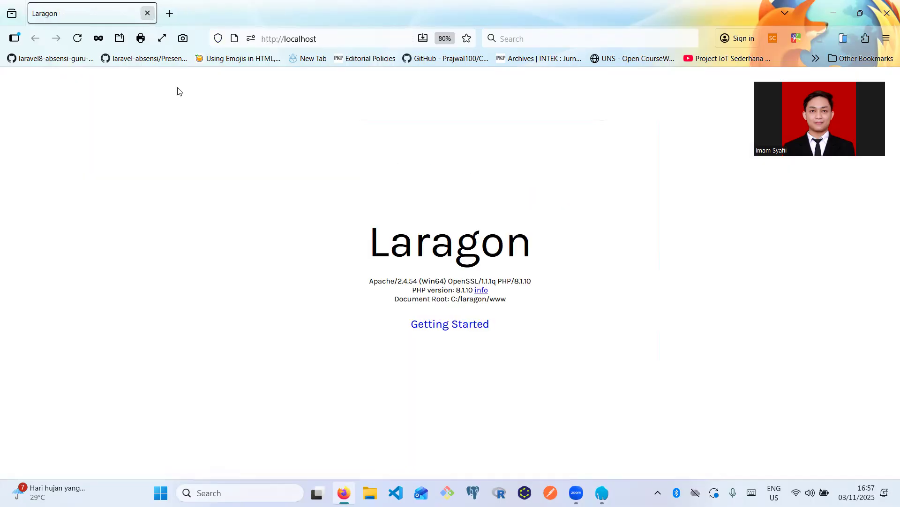
{"action": "left_click", "coordinate": [332, 39]}
{"action": "left_click", "coordinate": [626, 172]}
{"action": "left_click", "coordinate": [370, 37]}
{"action": "left_click", "coordinate": [368, 35]}
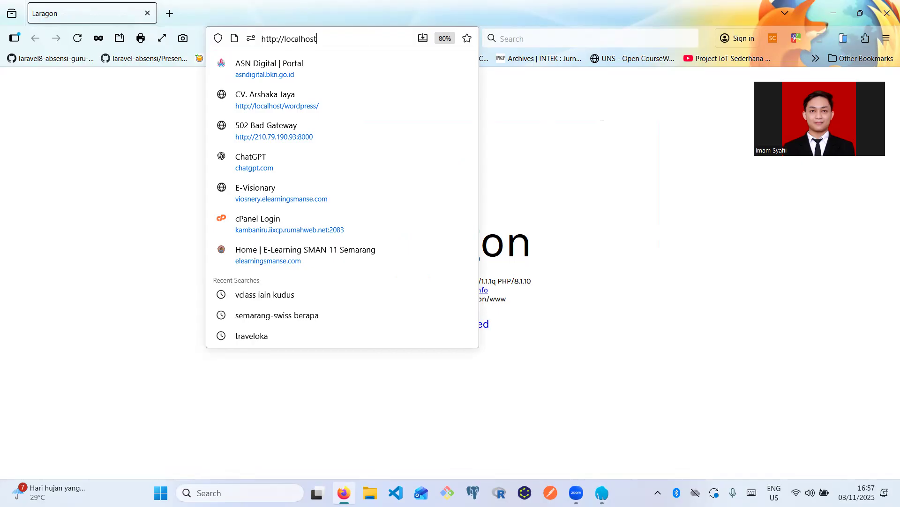
{"action": "type", "text": "/"}
{"action": "type", "text": "word"}
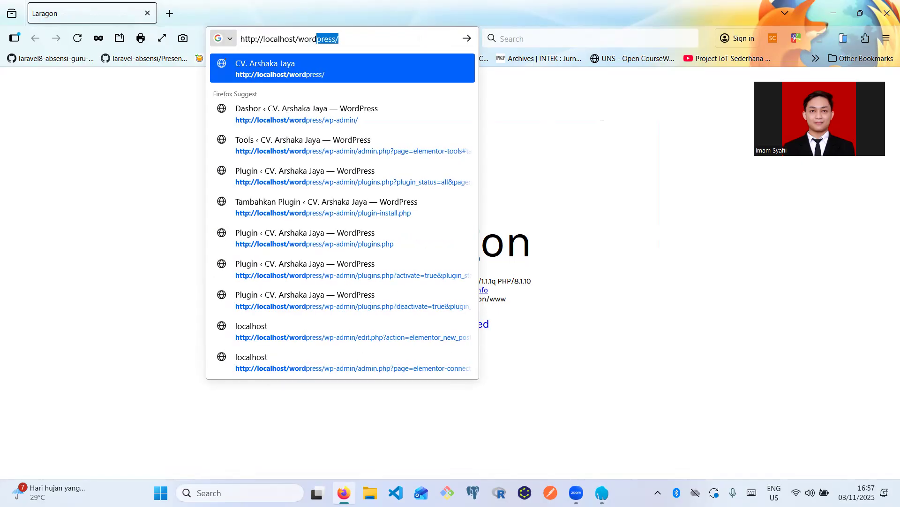
{"action": "type", "text": "press"}
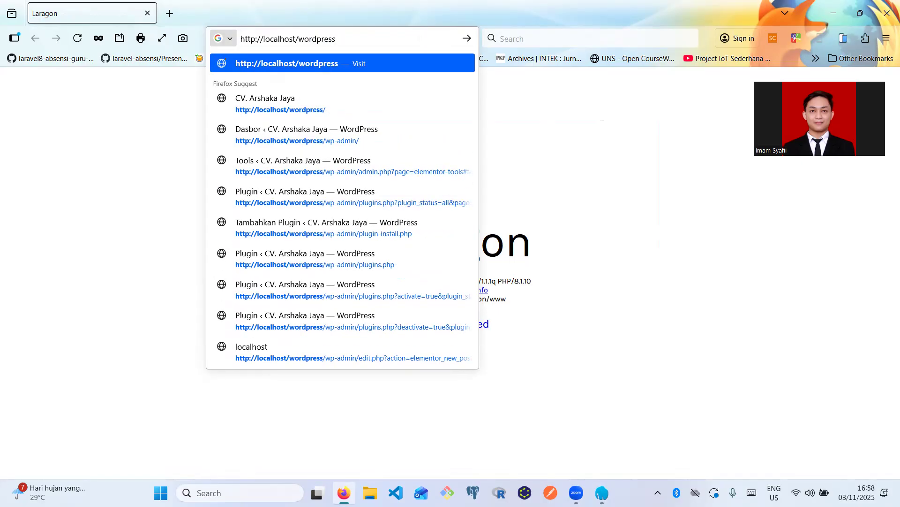
{"action": "type", "text": "/"}
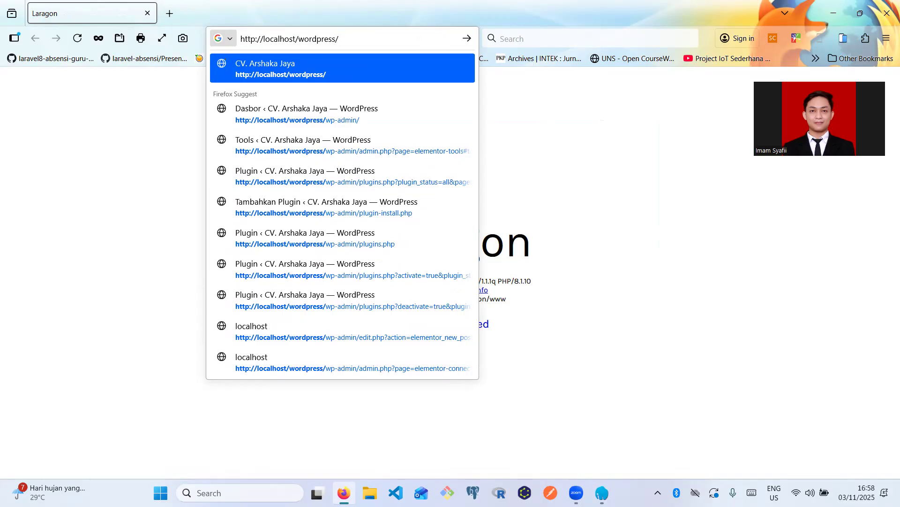
{"action": "type", "text": "wp"}
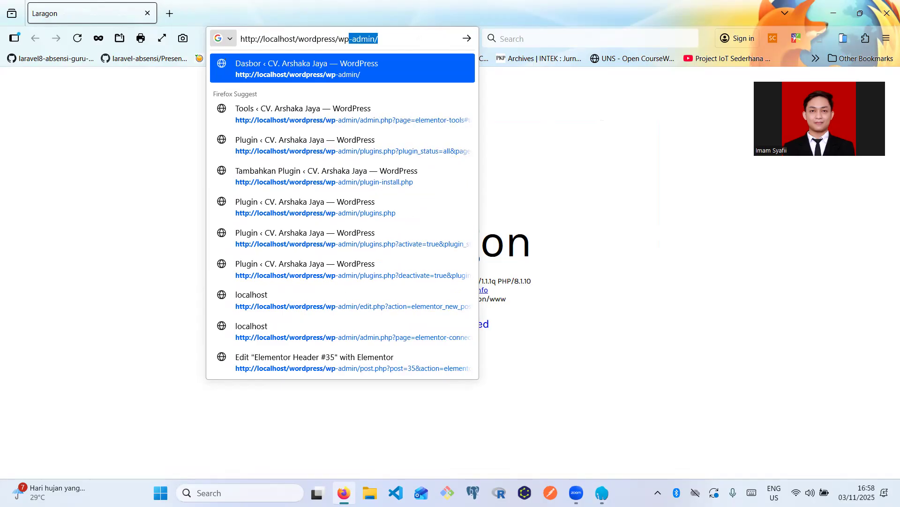
{"action": "type", "text": "p-"}
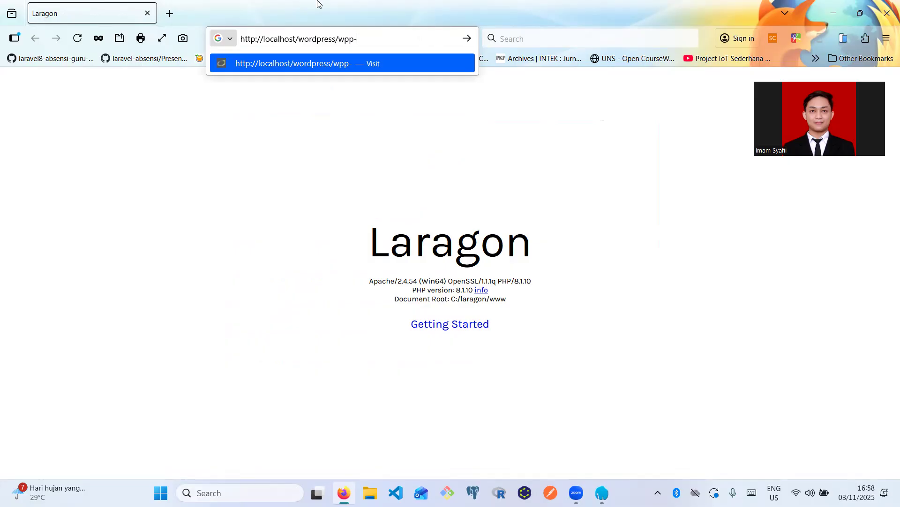
{"action": "key", "text": "BackSpace"}
{"action": "key", "text": "BackSpace"}
{"action": "type", "text": "-admin"}
{"action": "key", "text": "Delete"}
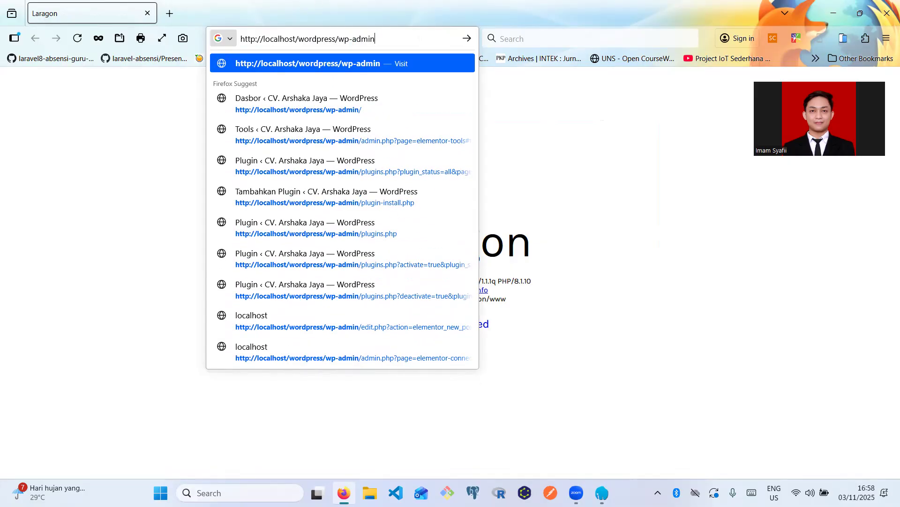
{"action": "key", "text": "Return"}
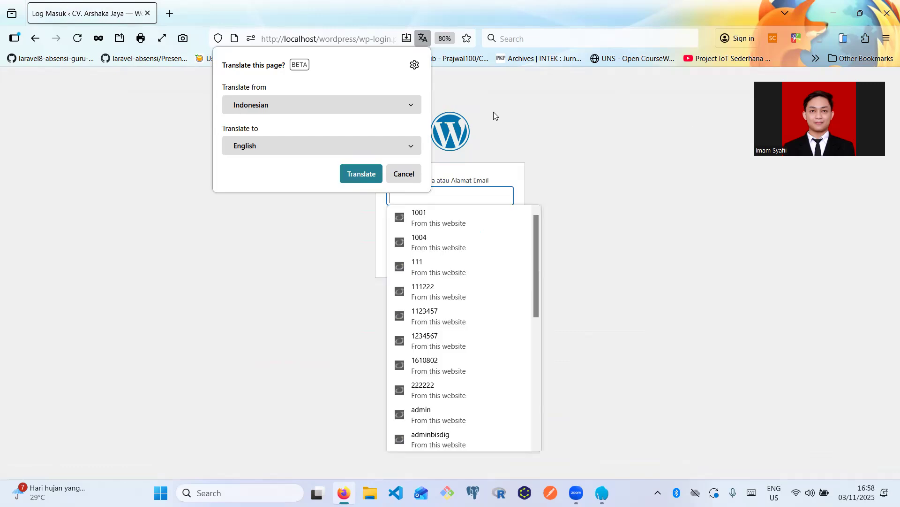
- Decline the translation offer and log in with the administrator username and password
{"action": "left_click", "coordinate": [404, 172]}
{"action": "left_click", "coordinate": [409, 190]}
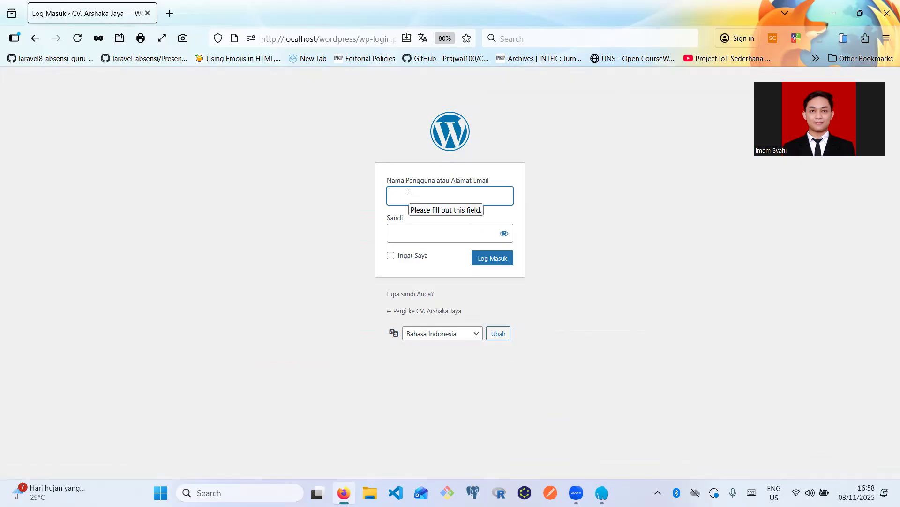
{"action": "type", "text": "admin"}
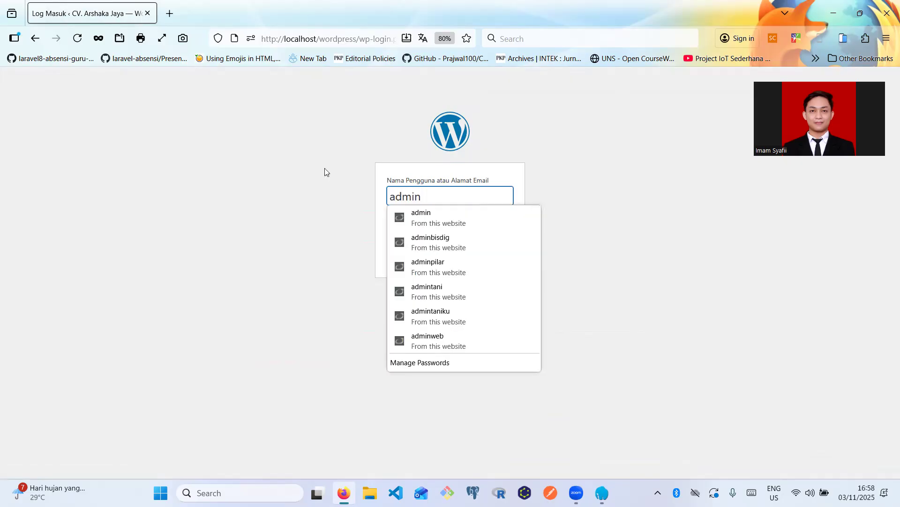
{"action": "left_click", "coordinate": [439, 232]}
{"action": "left_click", "coordinate": [438, 233]}
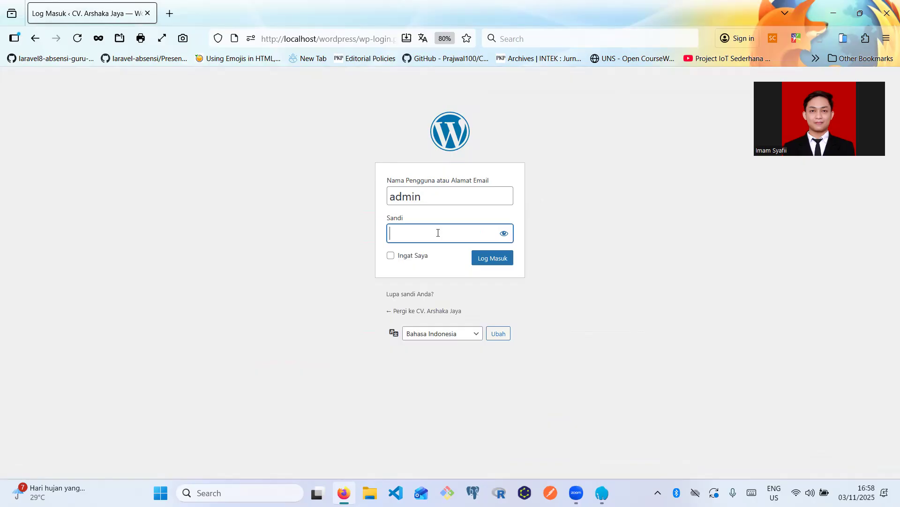
{"action": "type", "text": "admin123"}
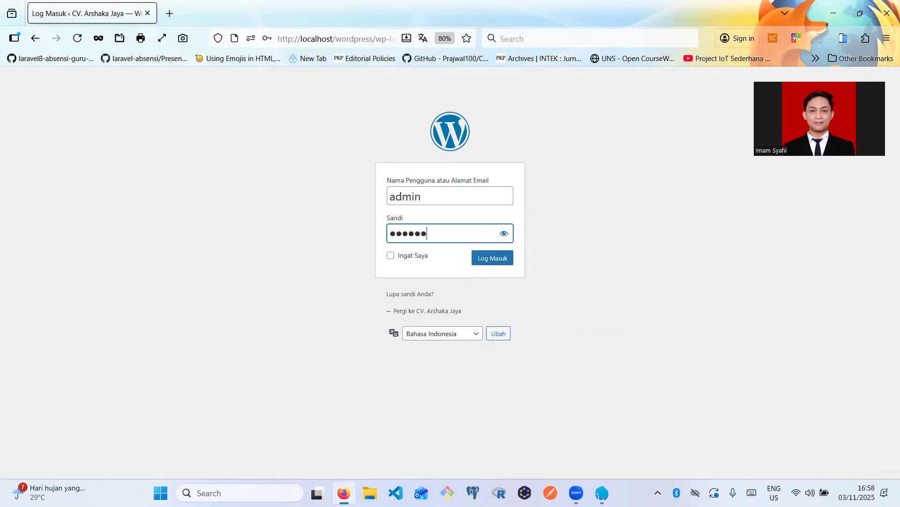
{"action": "type", "text": "4"}
{"action": "left_click", "coordinate": [488, 262]}
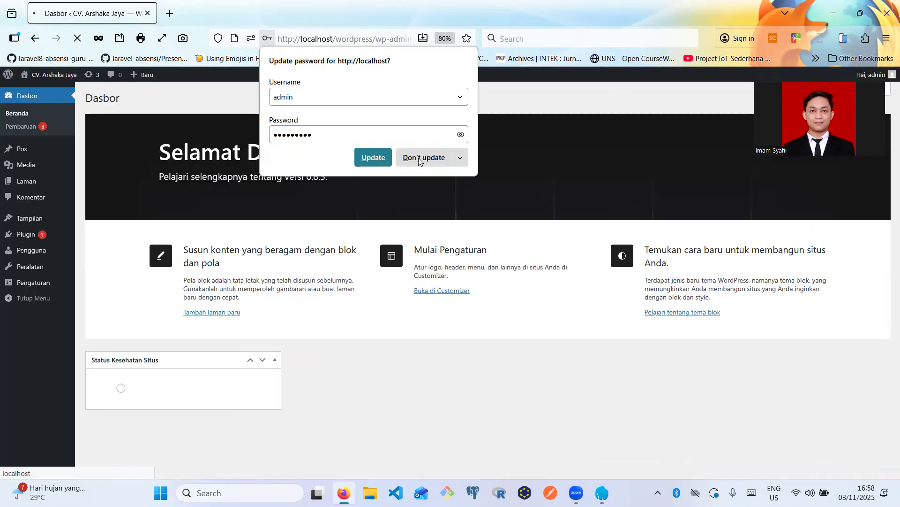
- Open the CV. Arshaka Jaya public site in a new tab, then return to the dashboard tab
{"action": "left_click", "coordinate": [420, 159]}
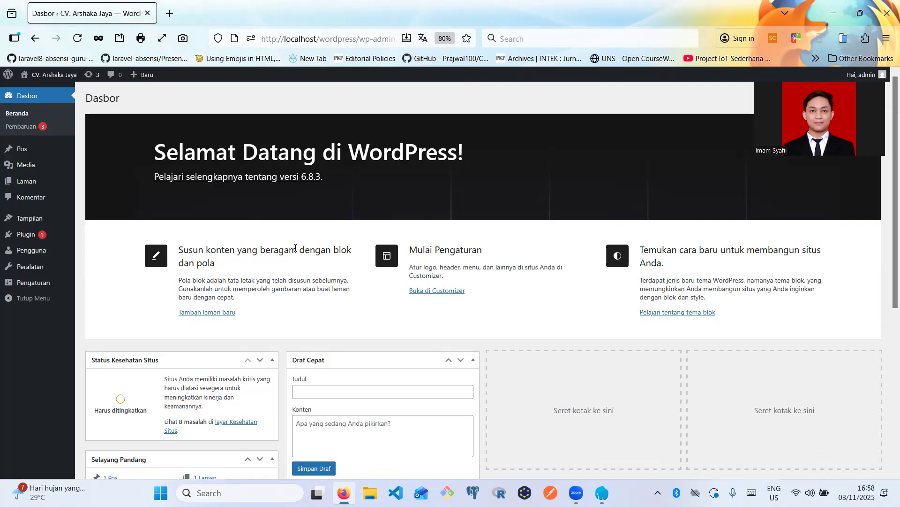
{"action": "mouse_move", "coordinate": [64, 76]}
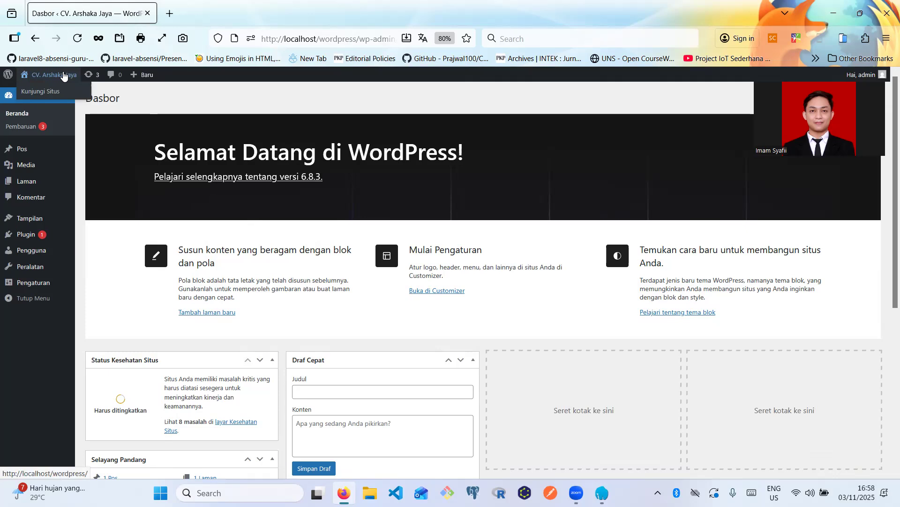
{"action": "right_click", "coordinate": [64, 76]}
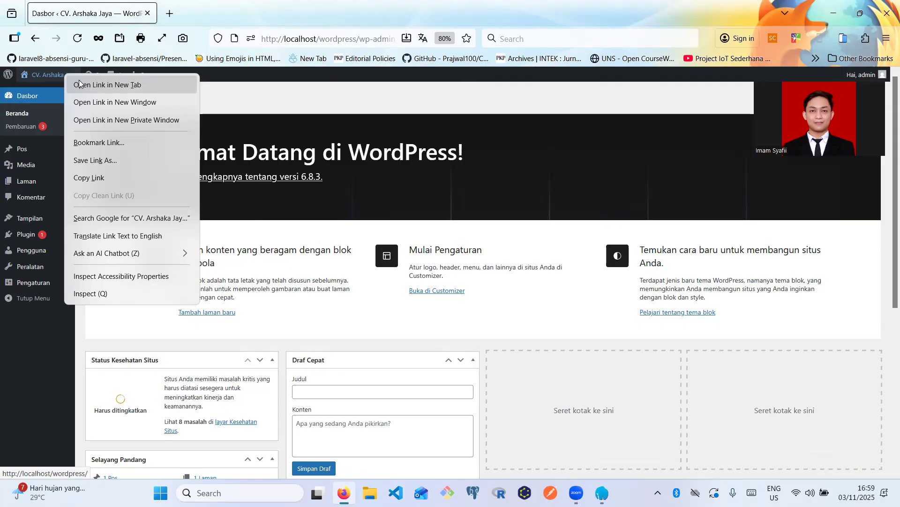
{"action": "left_click", "coordinate": [78, 84]}
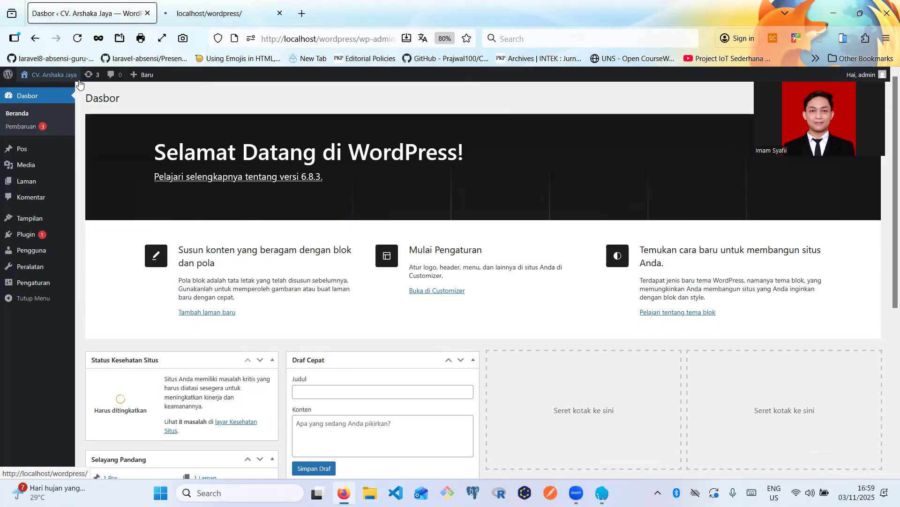
{"action": "left_click", "coordinate": [225, 9]}
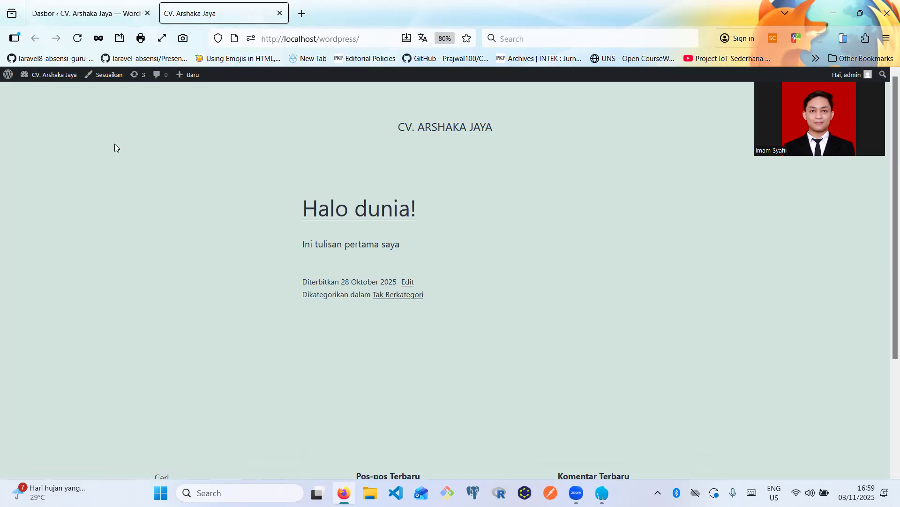
{"action": "left_click", "coordinate": [53, 4]}
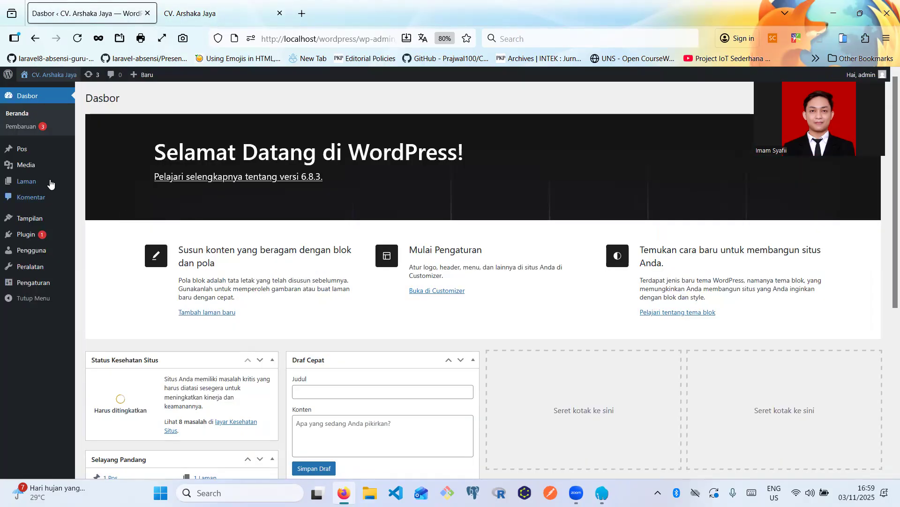
- Visit the Plugins list, then go to Tampilan > Tema to see the seven installed themes
{"action": "mouse_move", "coordinate": [51, 184]}
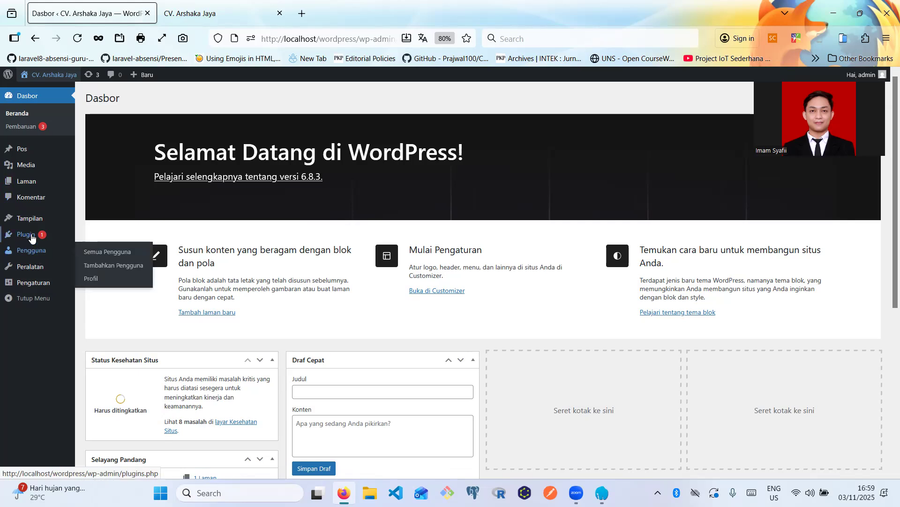
{"action": "mouse_move", "coordinate": [31, 235]}
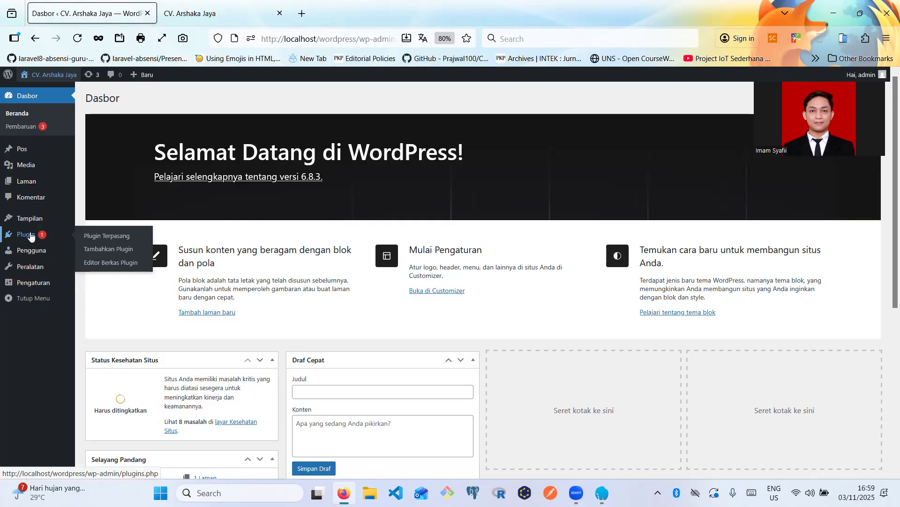
{"action": "left_click", "coordinate": [31, 236]}
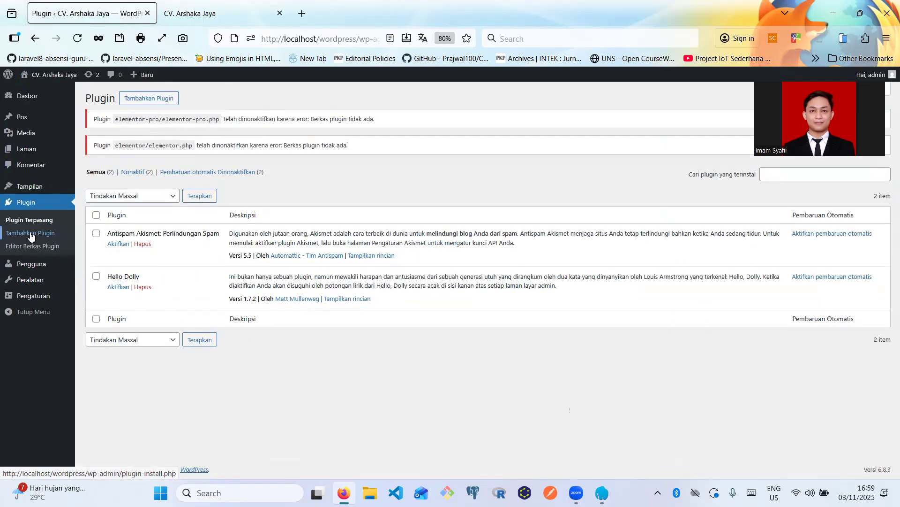
{"action": "left_click", "coordinate": [88, 189]}
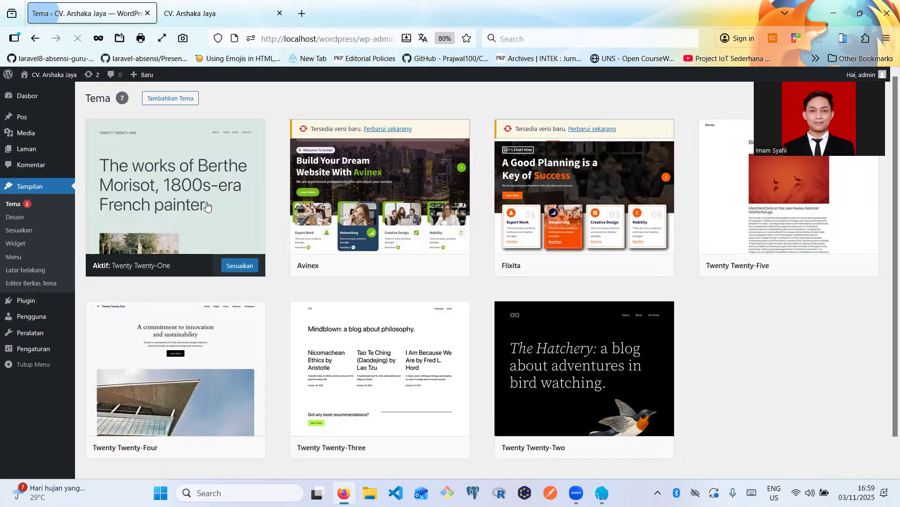
- Search the theme directory for 'twenty one', then go back to the installed Plugins list
{"action": "left_click", "coordinate": [168, 106]}
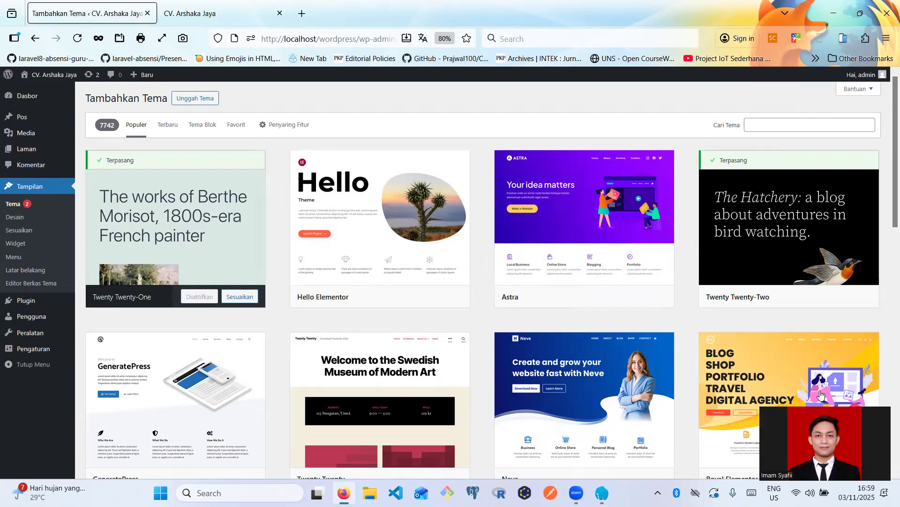
{"action": "left_click", "coordinate": [796, 124]}
{"action": "type", "text": "twenty"}
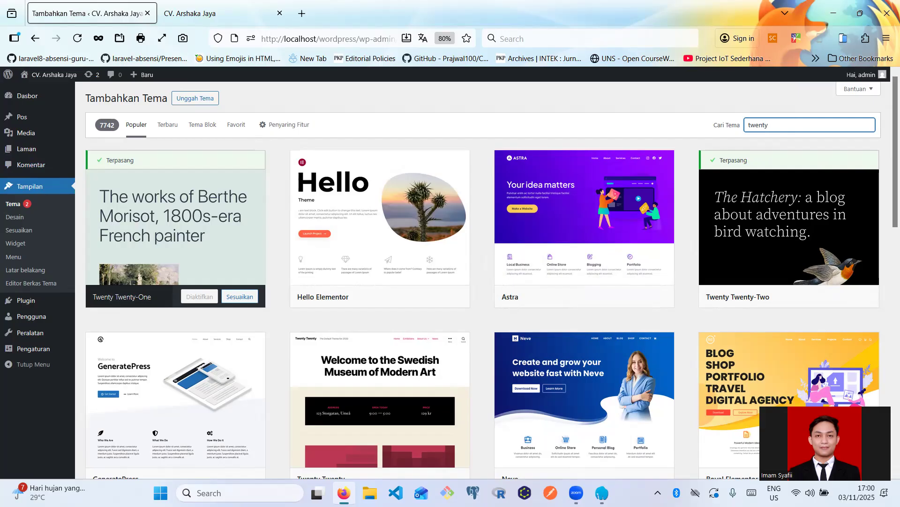
{"action": "type", "text": " one"}
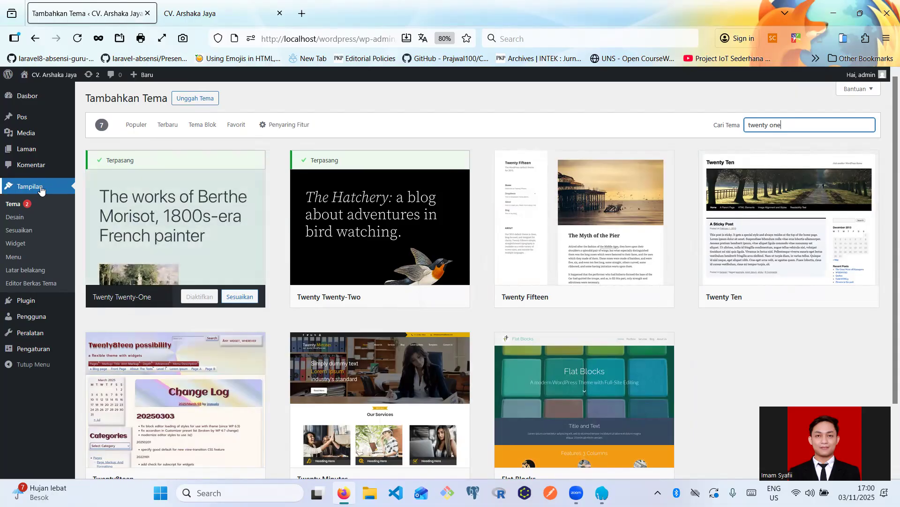
{"action": "left_click", "coordinate": [37, 301]}
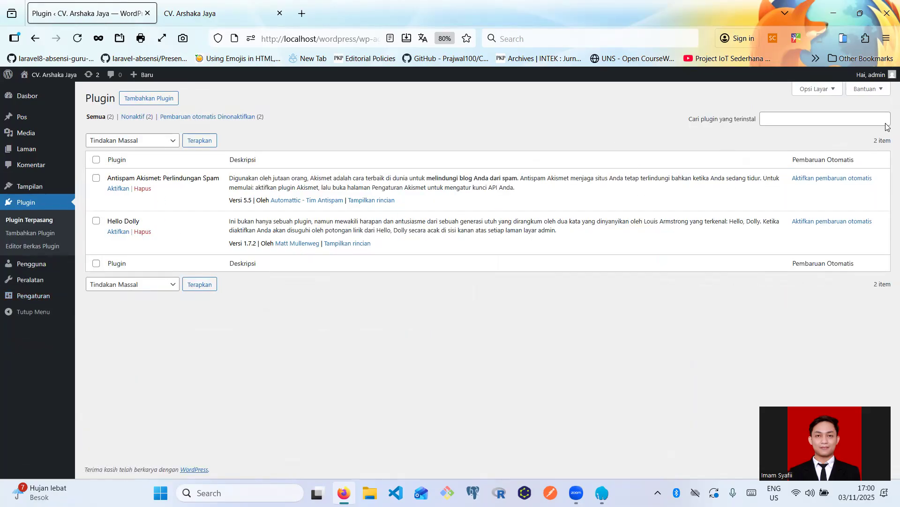
- Reset page zoom to 100% and search Add Plugins for 'elementor'
{"action": "key", "text": "ctrl+plus"}
{"action": "key", "text": "ctrl+plus"}
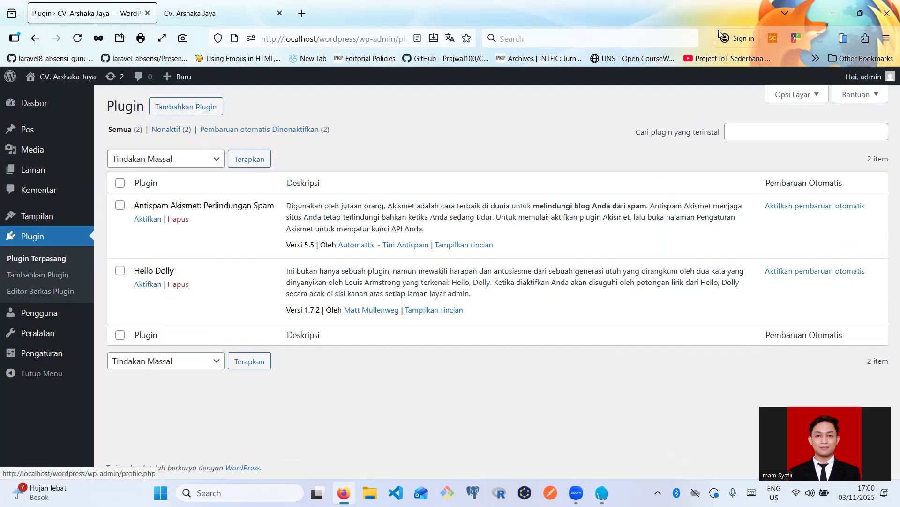
{"action": "left_click", "coordinate": [206, 108]}
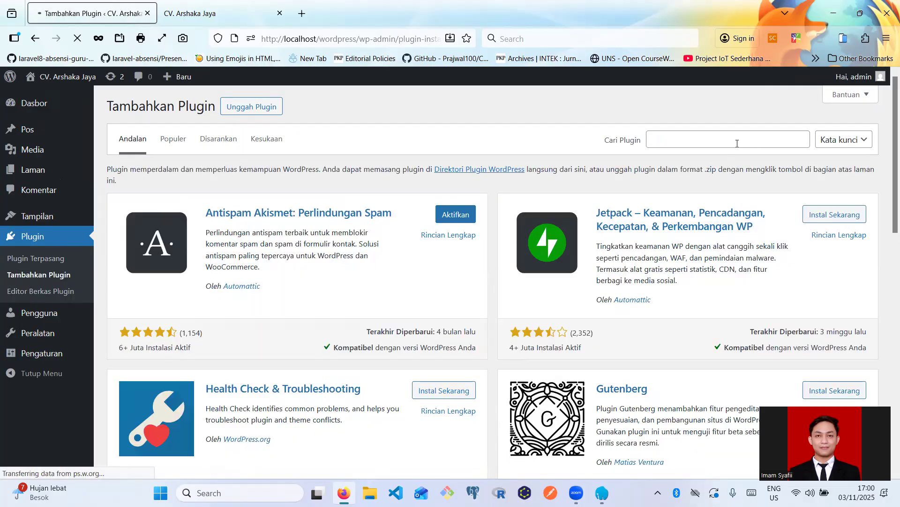
{"action": "left_click", "coordinate": [727, 140]}
{"action": "type", "text": "elementor"}
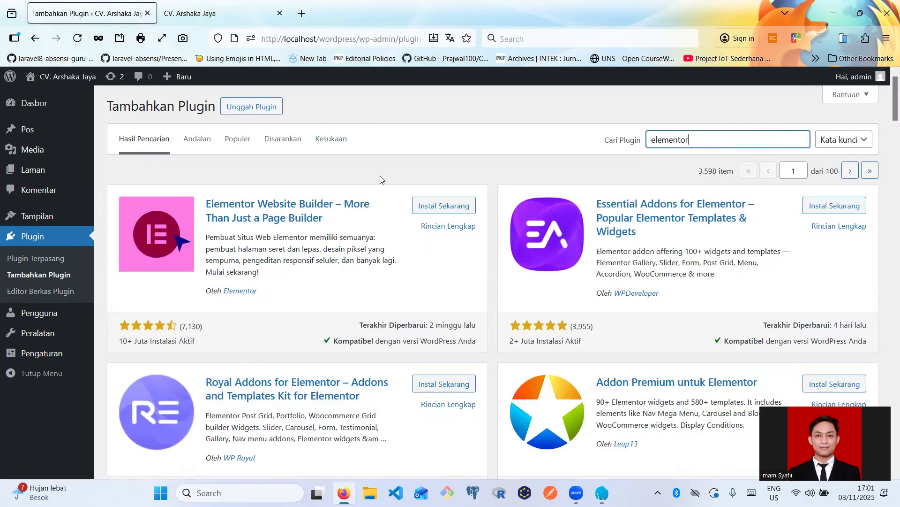
- Install Elementor Website Builder from the 'elementor' search results
{"action": "left_click", "coordinate": [449, 207]}
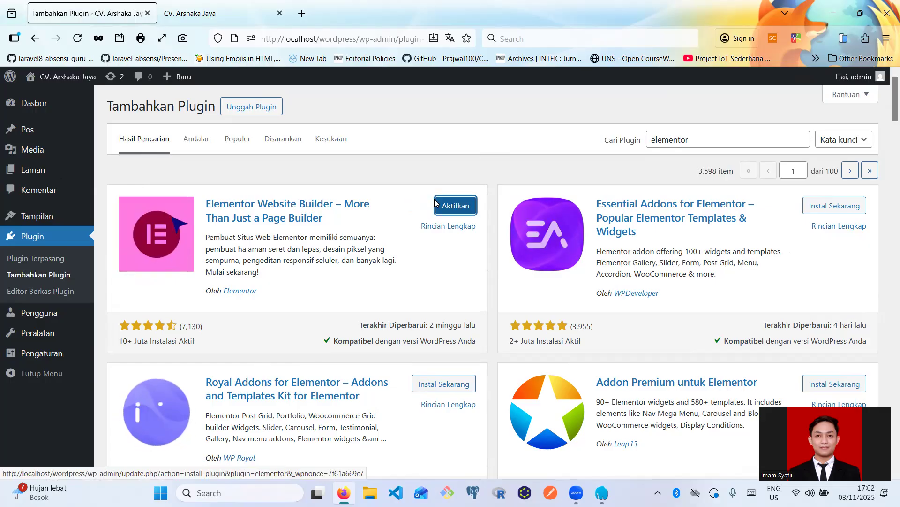
- Activate Elementor and highlight its installed version 3.32.5 in the plugin list
{"action": "left_click", "coordinate": [457, 211]}
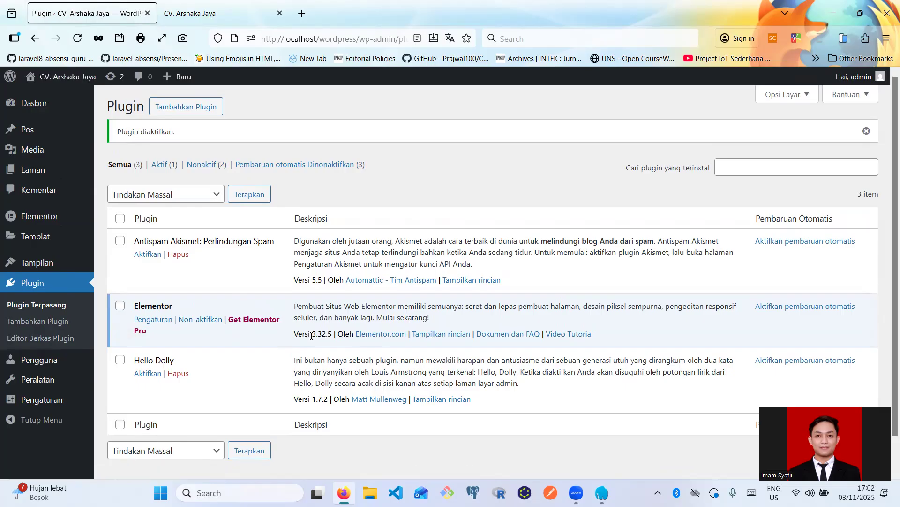
{"action": "left_click_drag", "start_coordinate": [295, 334], "coordinate": [332, 334]}
{"action": "left_click", "coordinate": [334, 335]}
{"action": "mouse_move", "coordinate": [334, 335]}
{"action": "left_mouse_down"}
{"action": "mouse_move", "coordinate": [295, 334]}
{"action": "mouse_move", "coordinate": [333, 334]}
{"action": "left_mouse_up"}
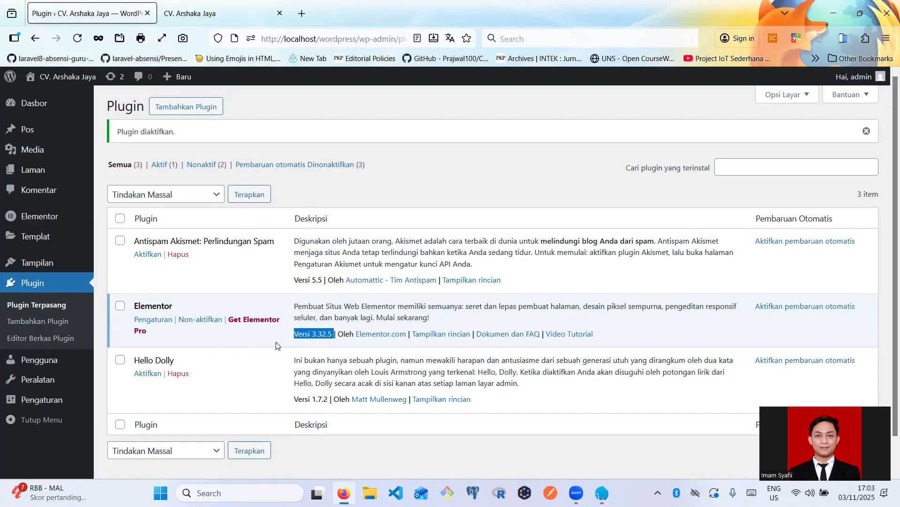
- Choose version 3.28.0 under Elementor Perkakas > Kontrol Versi and start the reinstall
{"action": "left_click", "coordinate": [68, 224]}
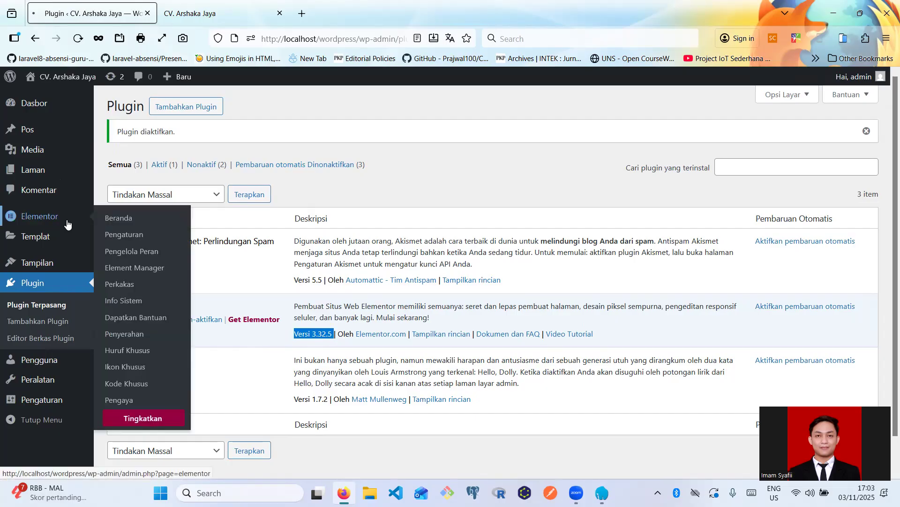
{"action": "left_click", "coordinate": [131, 285]}
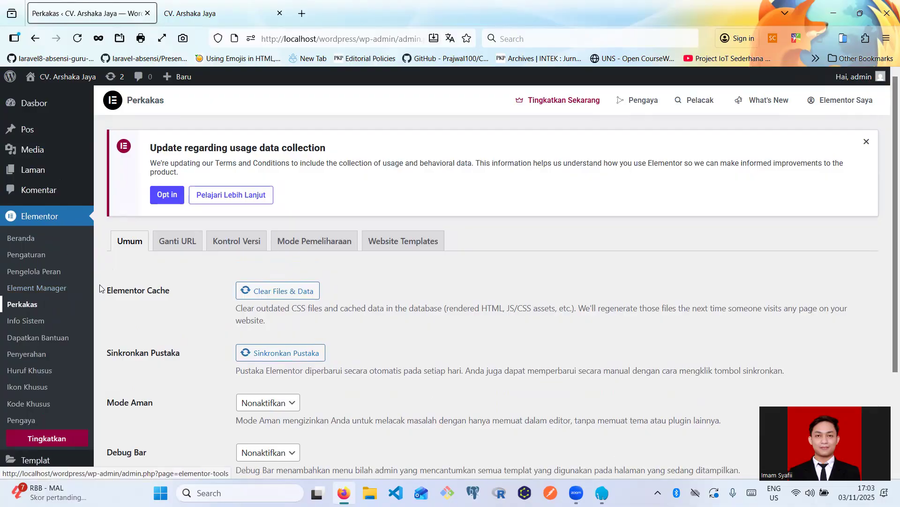
{"action": "left_click", "coordinate": [236, 247]}
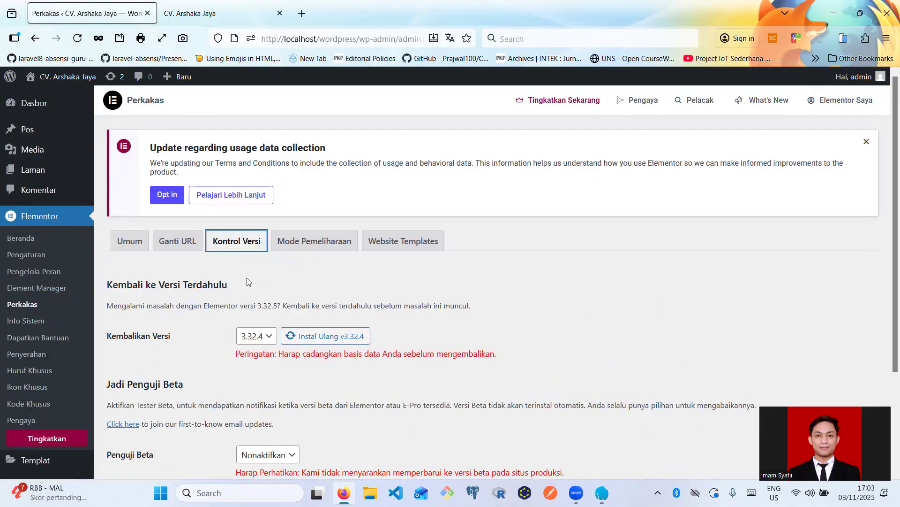
{"action": "left_click", "coordinate": [252, 337]}
{"action": "scroll", "coordinate": [261, 281], "scroll_direction": "down", "scroll_amount": 6}
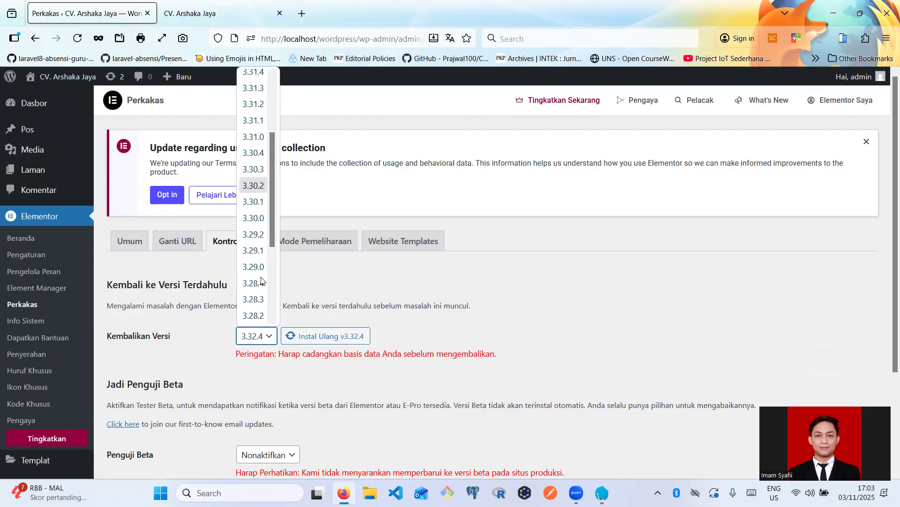
{"action": "left_click", "coordinate": [257, 256]}
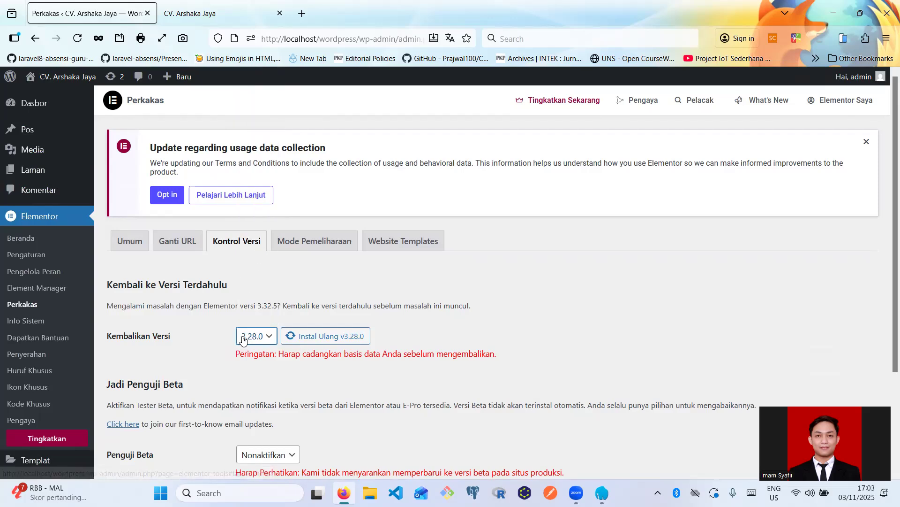
{"action": "left_click", "coordinate": [312, 336]}
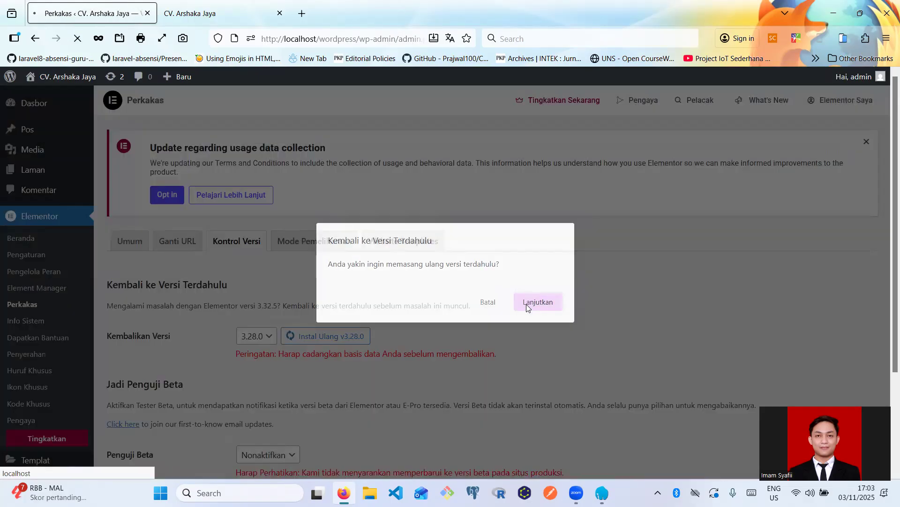
- Confirm the rollback to Elementor 3.28.0 and scroll down to the successful reactivation message
{"action": "left_click", "coordinate": [527, 307]}
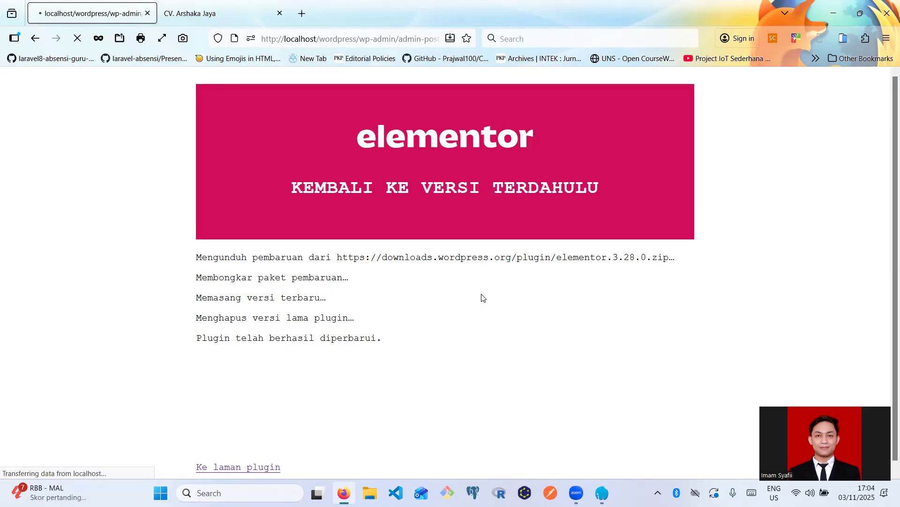
{"action": "scroll", "coordinate": [356, 338], "scroll_direction": "down", "scroll_amount": 1}
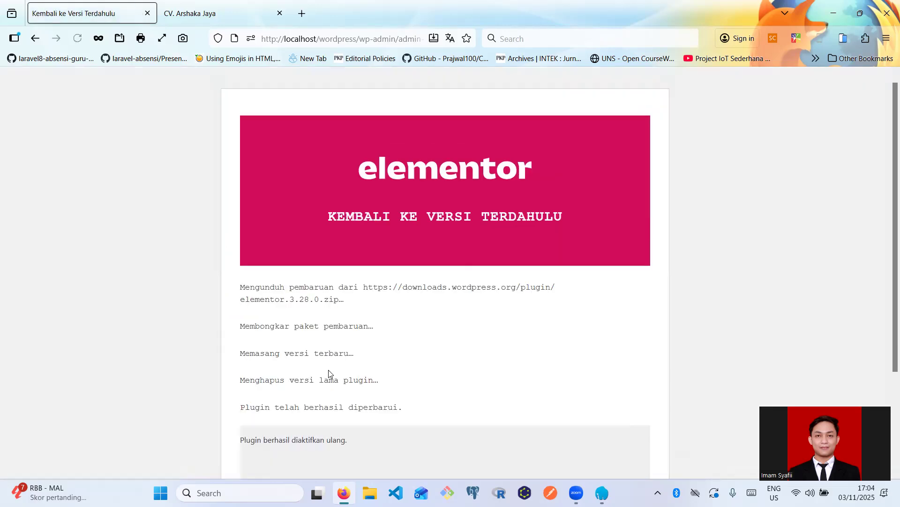
{"action": "scroll", "coordinate": [328, 370], "scroll_direction": "down", "scroll_amount": 3}
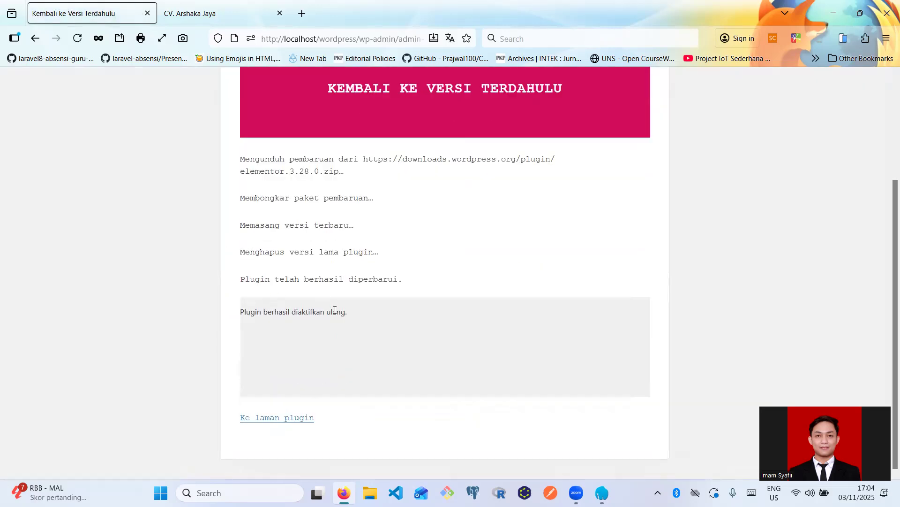
- Check that Elementor shows version 3.28.0 in the plugin list, then go to Add Plugins
{"action": "left_click", "coordinate": [277, 417]}
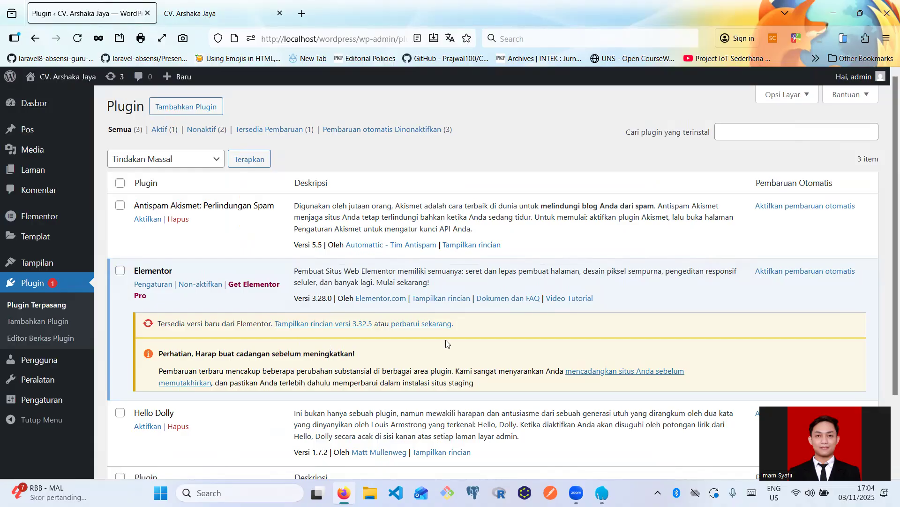
{"action": "scroll", "coordinate": [446, 344], "scroll_direction": "down", "scroll_amount": 3}
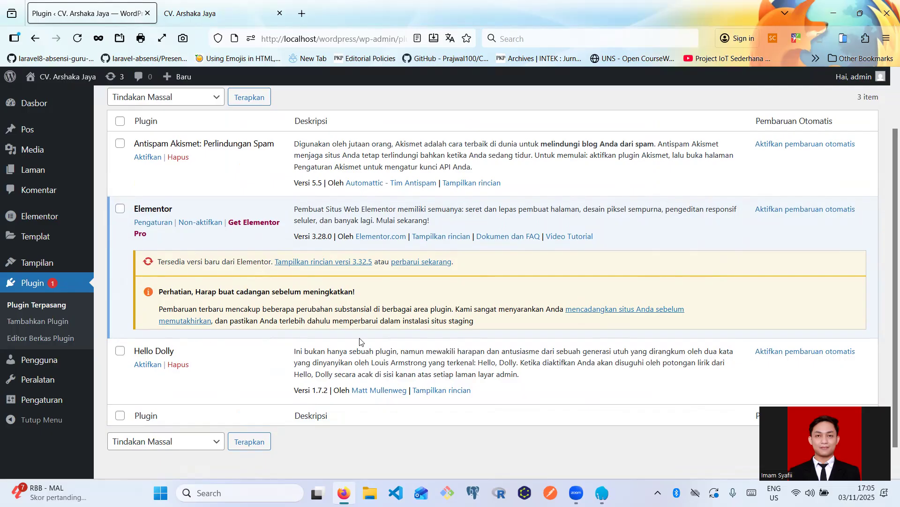
{"action": "scroll", "coordinate": [334, 314], "scroll_direction": "up", "scroll_amount": 2}
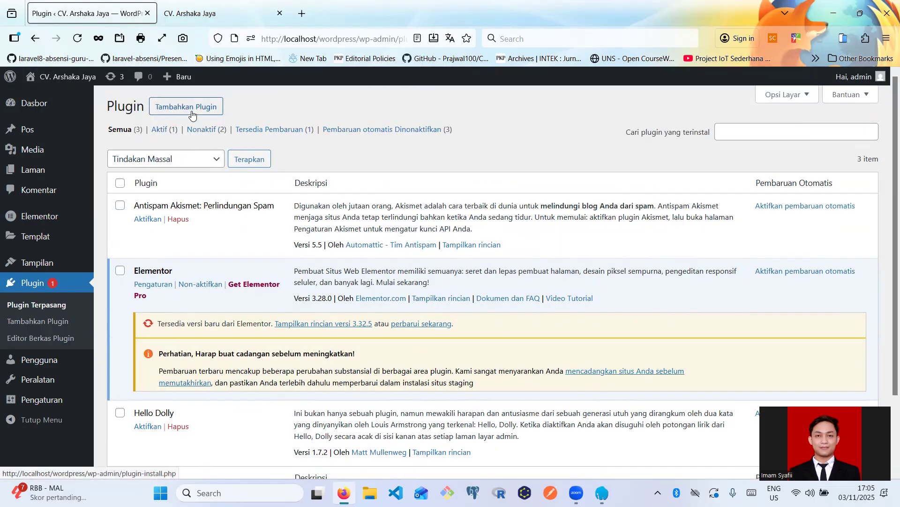
{"action": "left_click", "coordinate": [192, 112]}
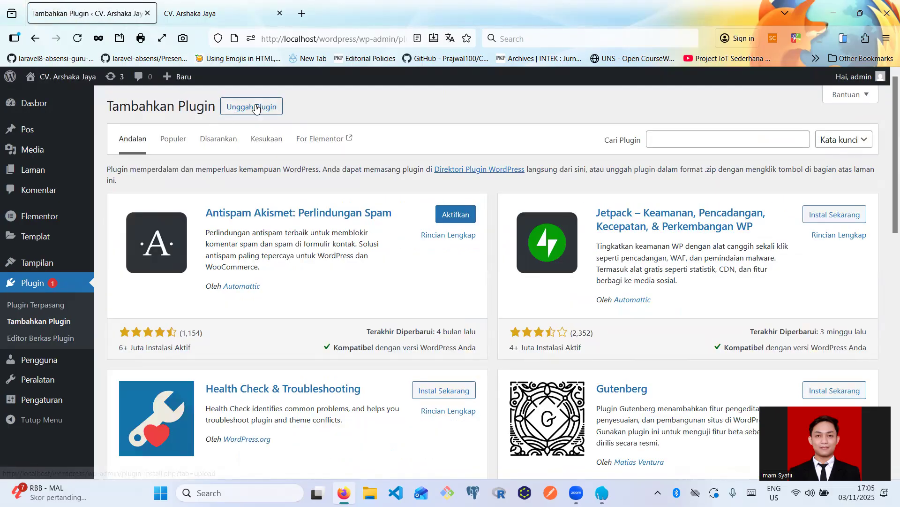
- Upload and install elementor-pro_3.28.3_nf(1).zip from the Downloads folder
{"action": "left_click", "coordinate": [234, 111]}
{"action": "left_click", "coordinate": [408, 212]}
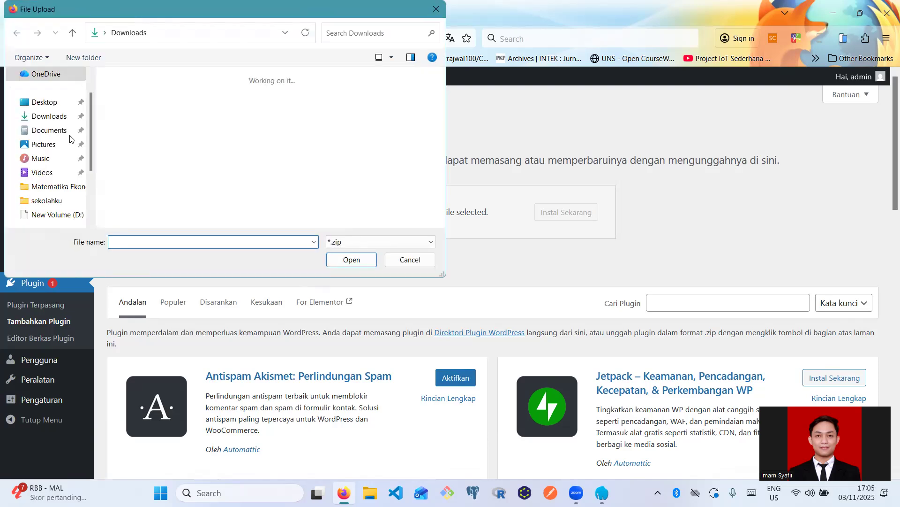
{"action": "left_click", "coordinate": [124, 123]}
{"action": "left_click", "coordinate": [339, 265]}
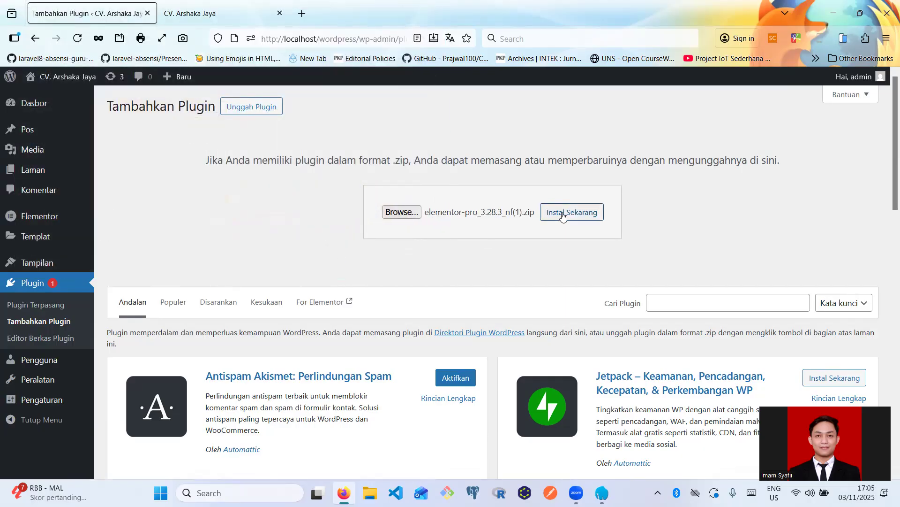
{"action": "left_click", "coordinate": [563, 216]}
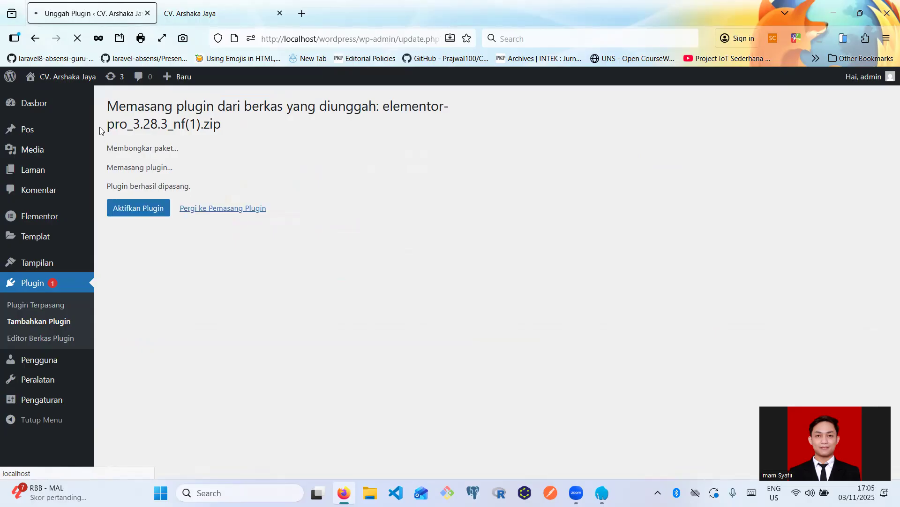
- Activate Elementor Pro, then highlight its 3.28.3 version number and the installation heading
{"action": "left_click", "coordinate": [139, 208]}
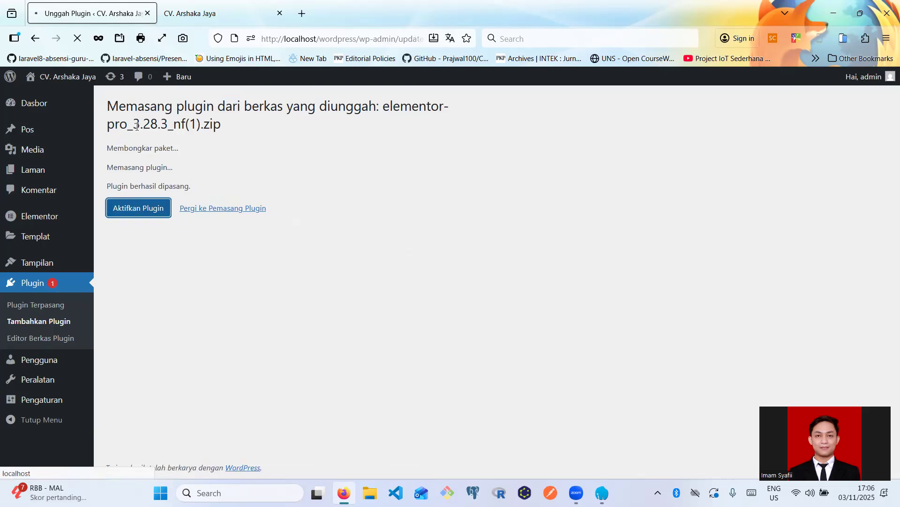
{"action": "double_click", "coordinate": [166, 126]}
{"action": "left_click_drag", "start_coordinate": [176, 140], "coordinate": [207, 150]}
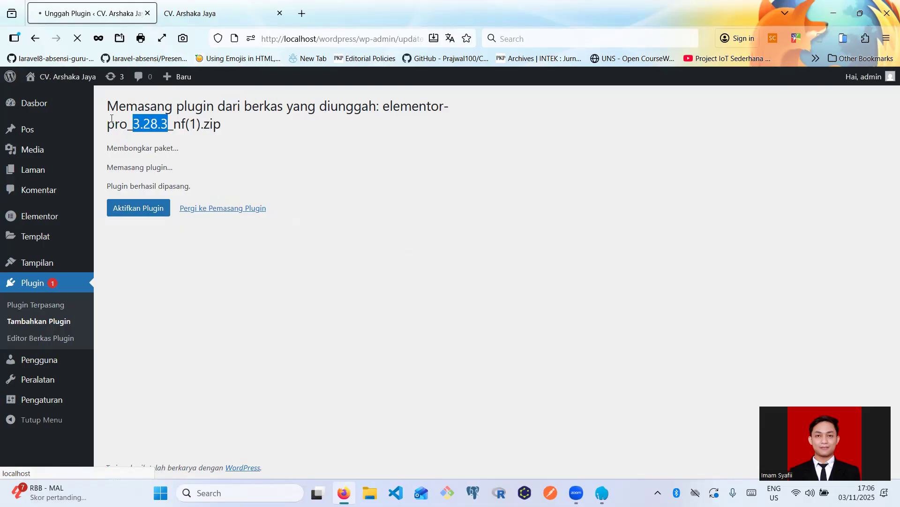
{"action": "triple_click", "coordinate": [147, 126]}
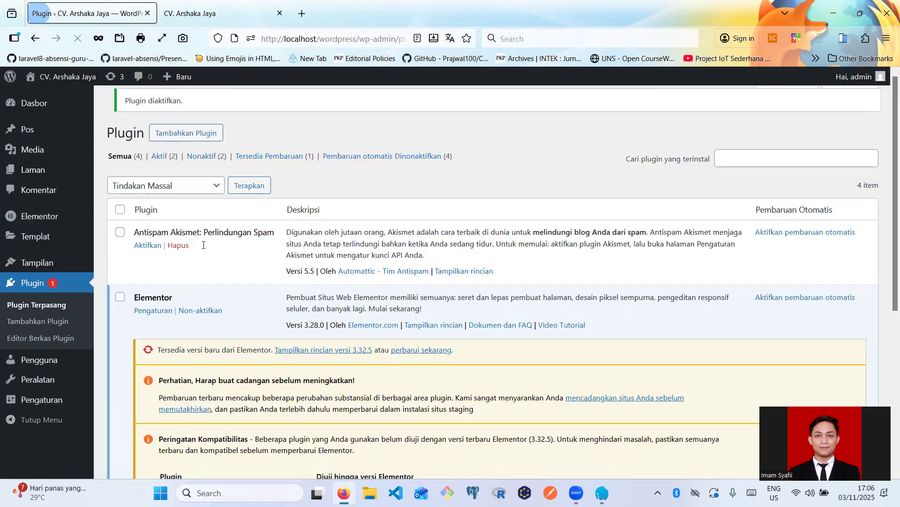
- Open Templates > Theme Builder to list header parts #35, #30 and #33
{"action": "scroll", "coordinate": [209, 307], "scroll_direction": "down", "scroll_amount": 5}
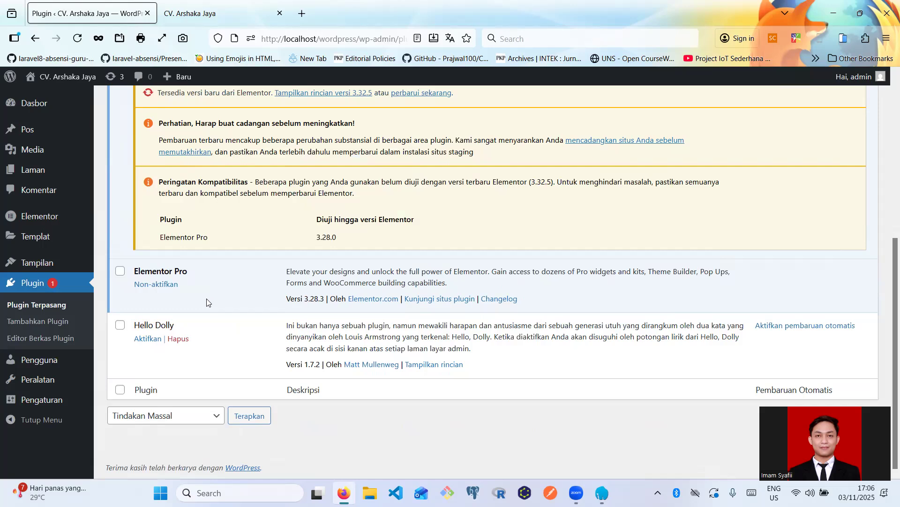
{"action": "scroll", "coordinate": [198, 341], "scroll_direction": "up", "scroll_amount": 1}
{"action": "scroll", "coordinate": [198, 341], "scroll_direction": "up", "scroll_amount": 3}
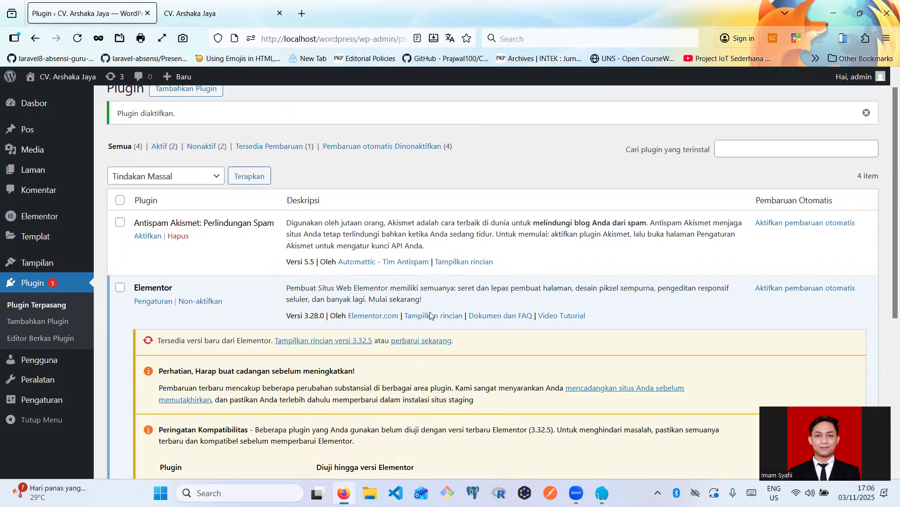
{"action": "scroll", "coordinate": [431, 316], "scroll_direction": "down", "scroll_amount": 2}
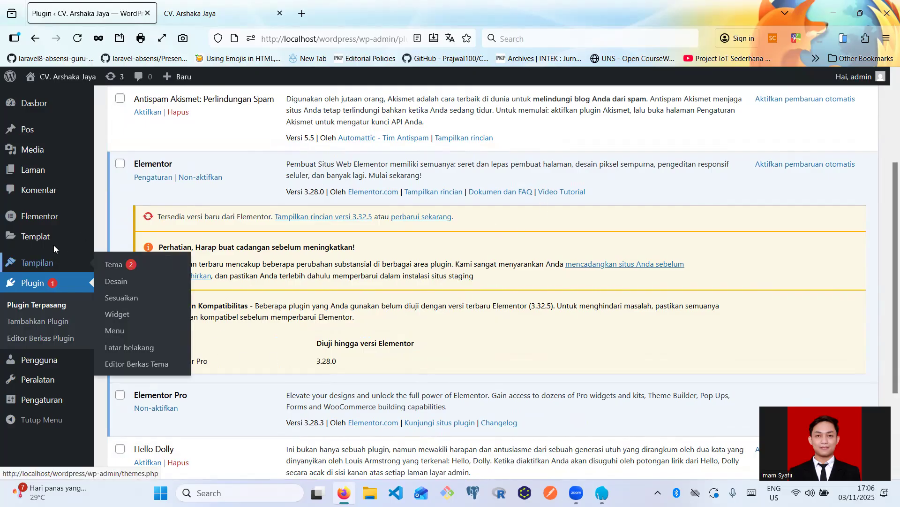
{"action": "mouse_move", "coordinate": [54, 237]}
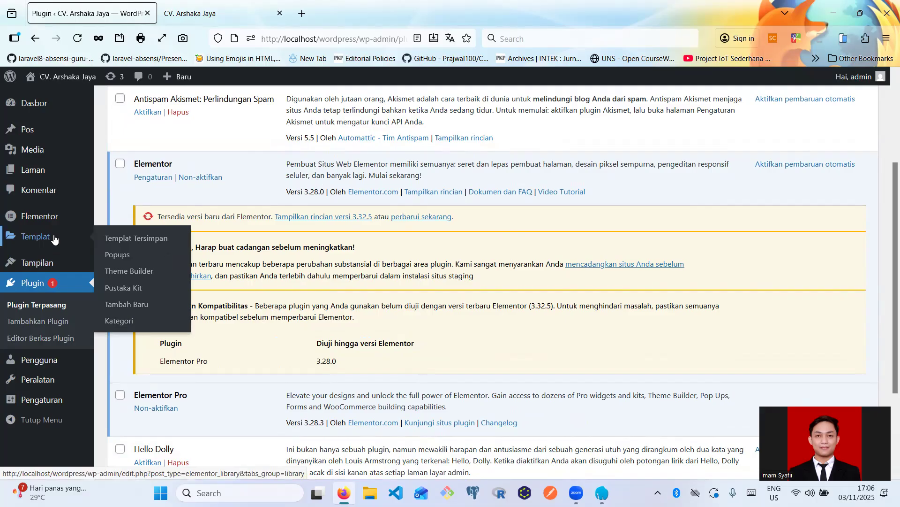
{"action": "left_click", "coordinate": [122, 274]}
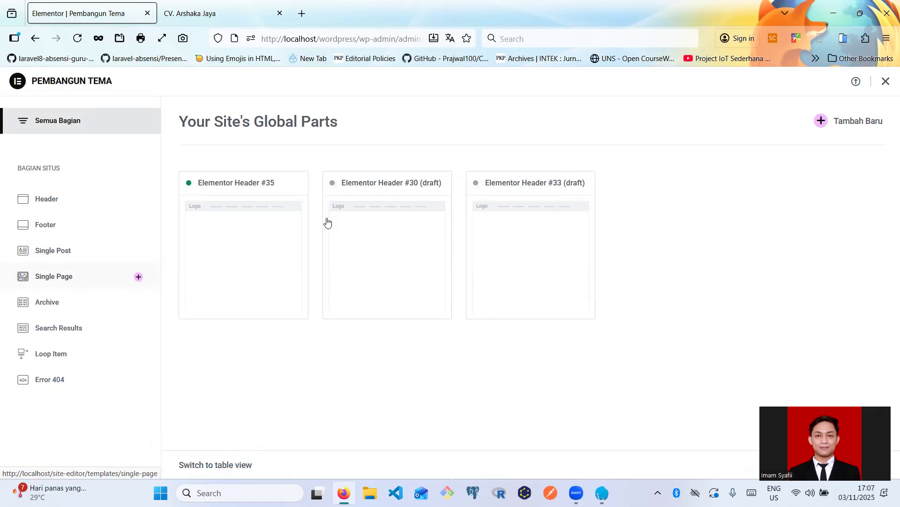
- Trash header templates #35, #30 and #33, then start a new header template
{"action": "mouse_move", "coordinate": [239, 299]}
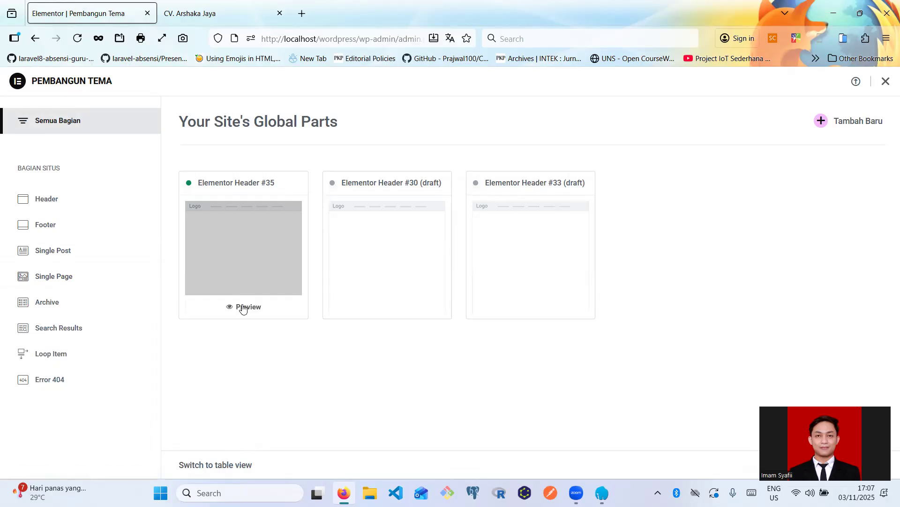
{"action": "left_click", "coordinate": [271, 242]}
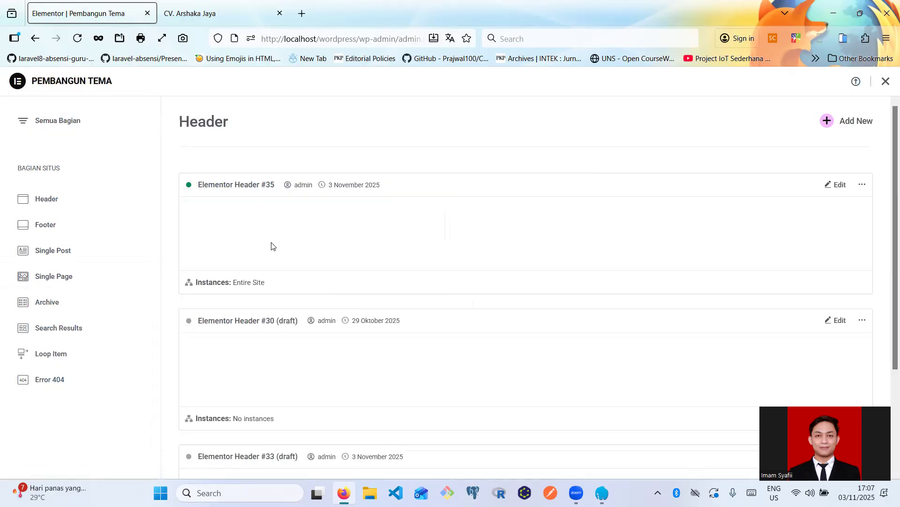
{"action": "scroll", "coordinate": [282, 244], "scroll_direction": "down", "scroll_amount": 2}
{"action": "left_click", "coordinate": [862, 109]}
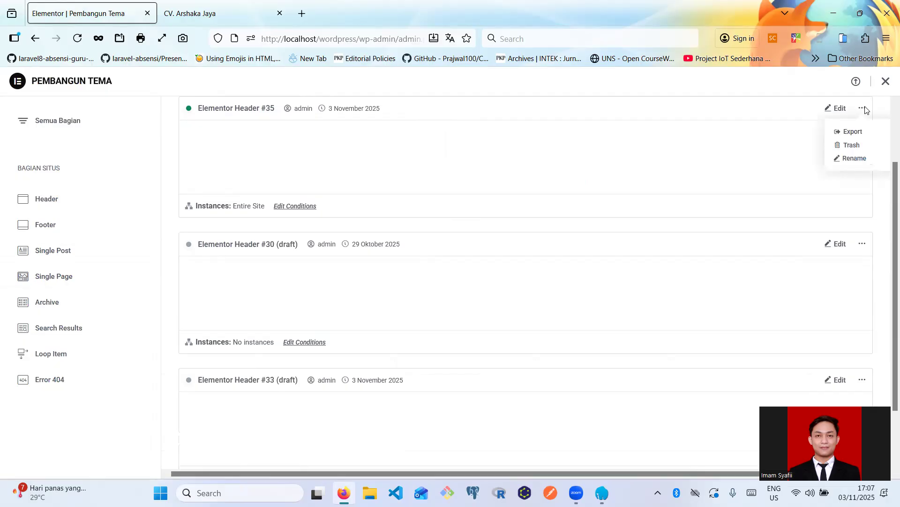
{"action": "left_click", "coordinate": [852, 146]}
{"action": "left_click", "coordinate": [501, 308]}
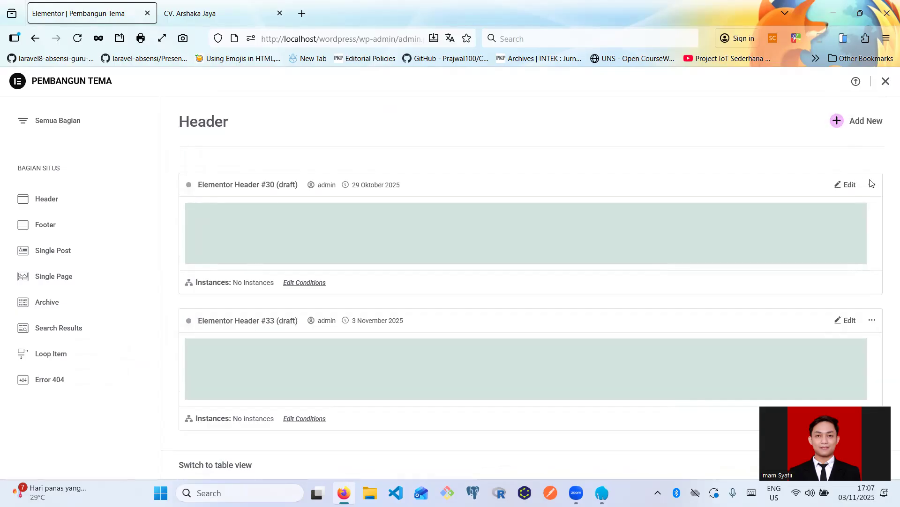
{"action": "left_click", "coordinate": [865, 184]}
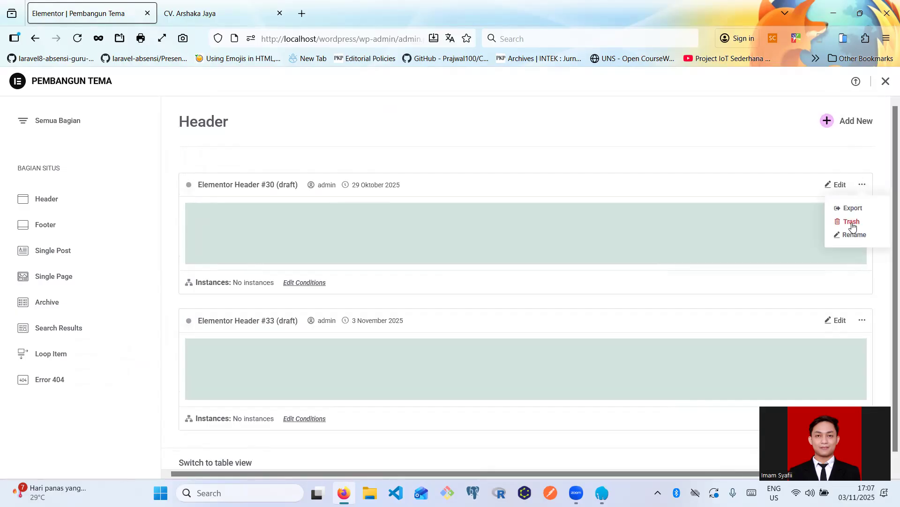
{"action": "left_click", "coordinate": [852, 222]}
{"action": "left_click", "coordinate": [497, 300]}
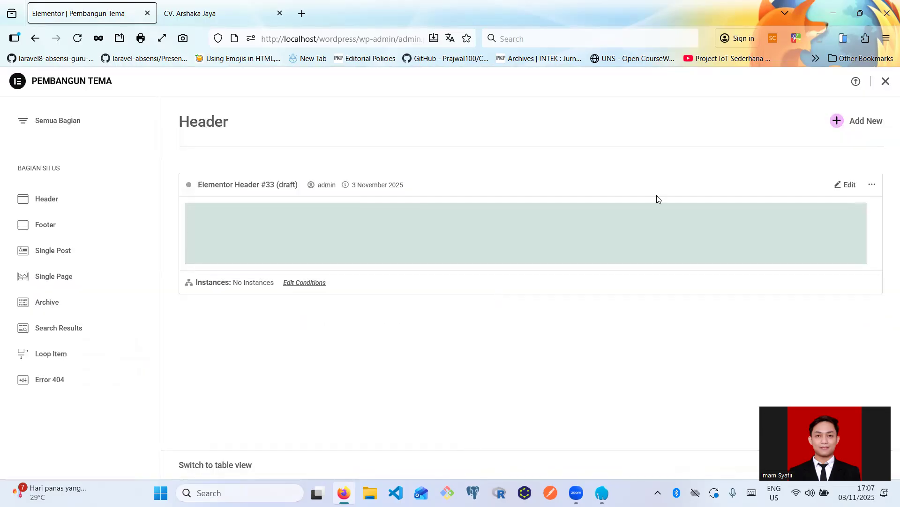
{"action": "left_click", "coordinate": [872, 187]}
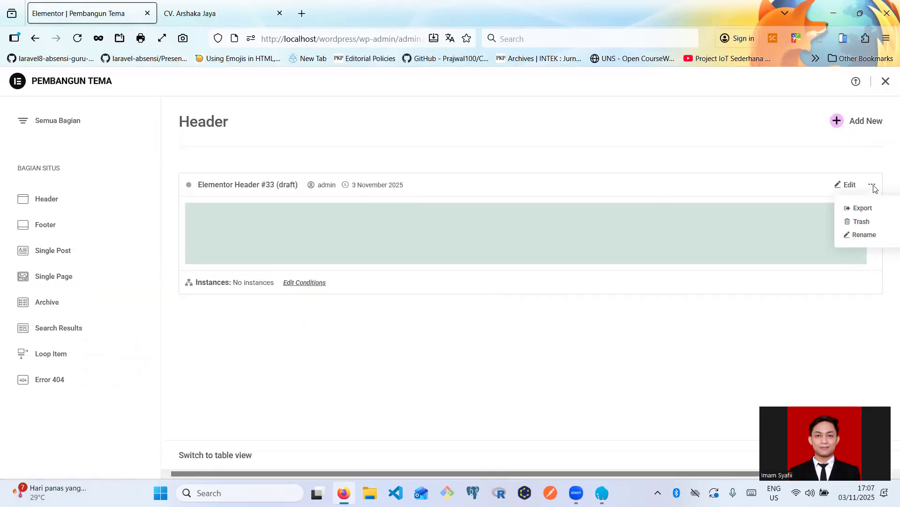
{"action": "left_click", "coordinate": [853, 222]}
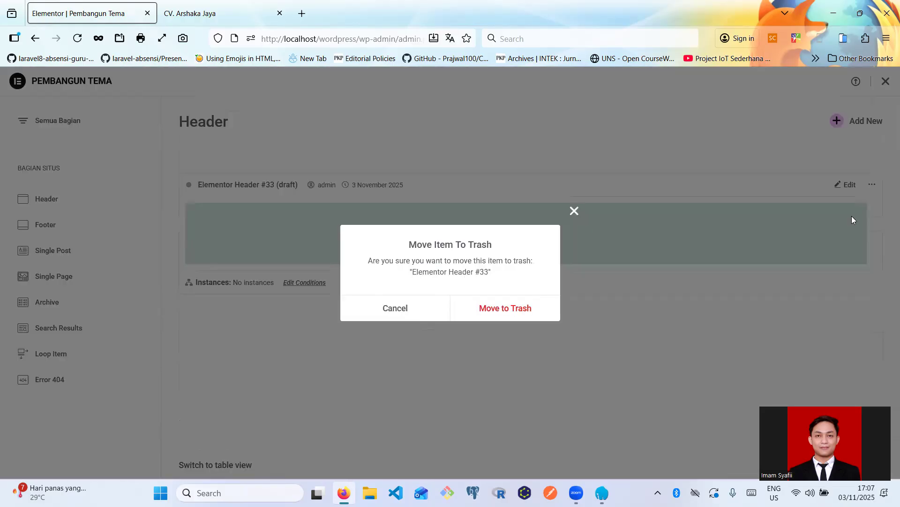
{"action": "left_click", "coordinate": [502, 308]}
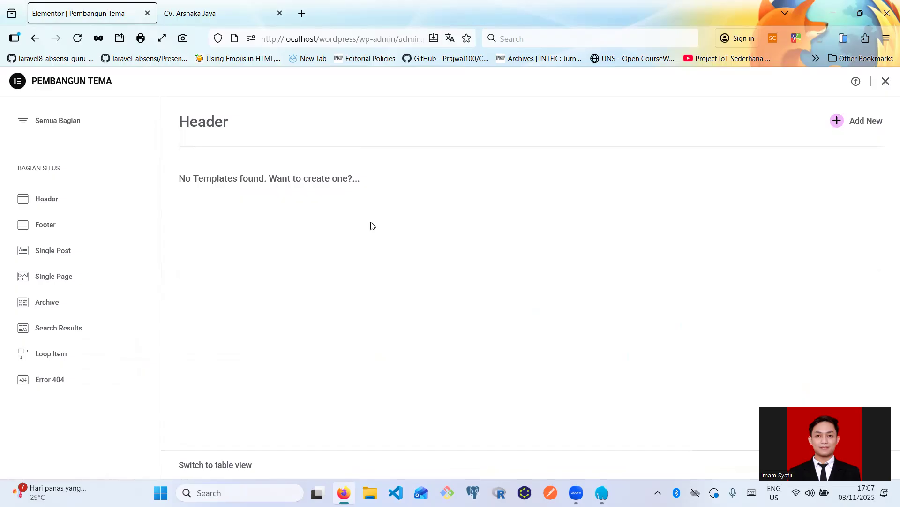
{"action": "left_click", "coordinate": [57, 199]}
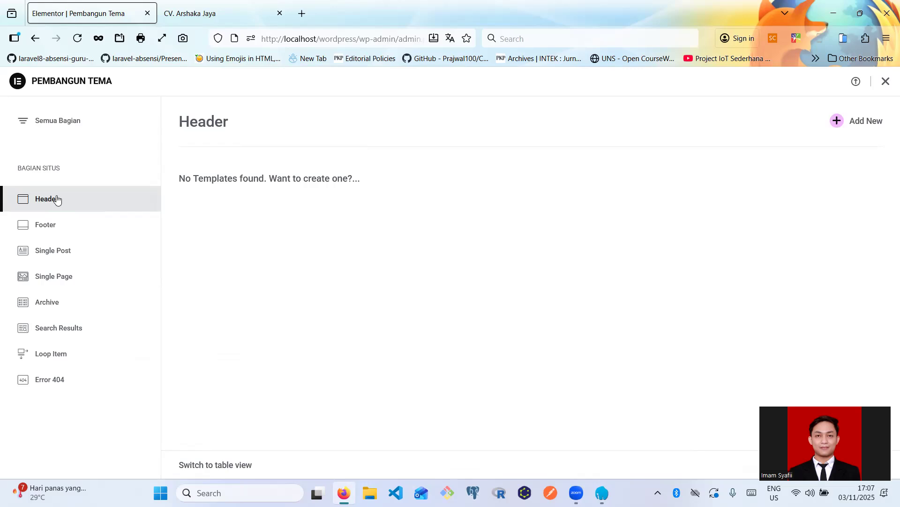
{"action": "left_click", "coordinate": [861, 123]}
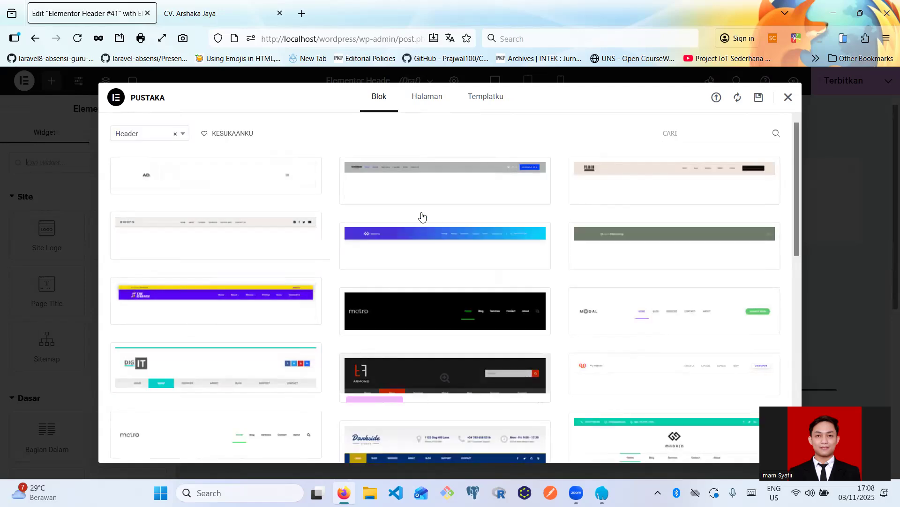
- Scroll through the Library's Header blocks, such as metro, Parisian, Legit and Zusman, for Header #41
{"action": "scroll", "coordinate": [315, 283], "scroll_direction": "down", "scroll_amount": 3}
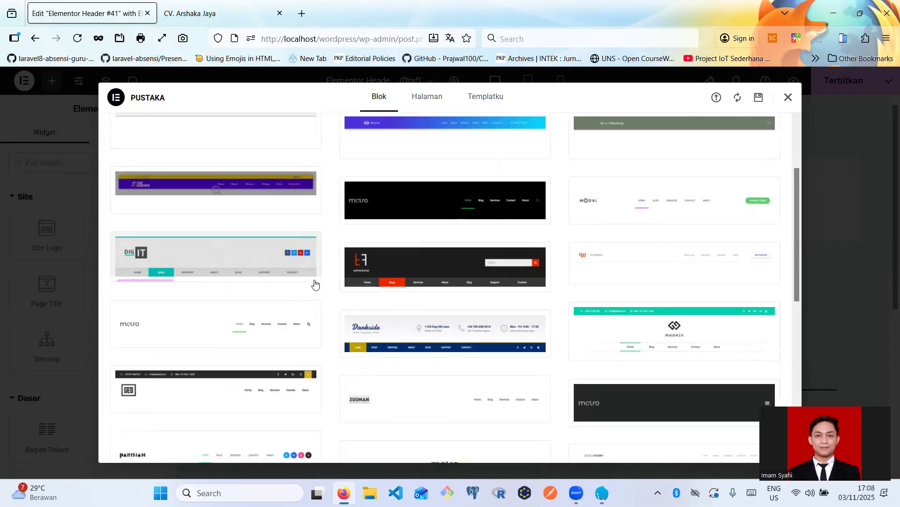
{"action": "scroll", "coordinate": [362, 286], "scroll_direction": "down", "scroll_amount": 4}
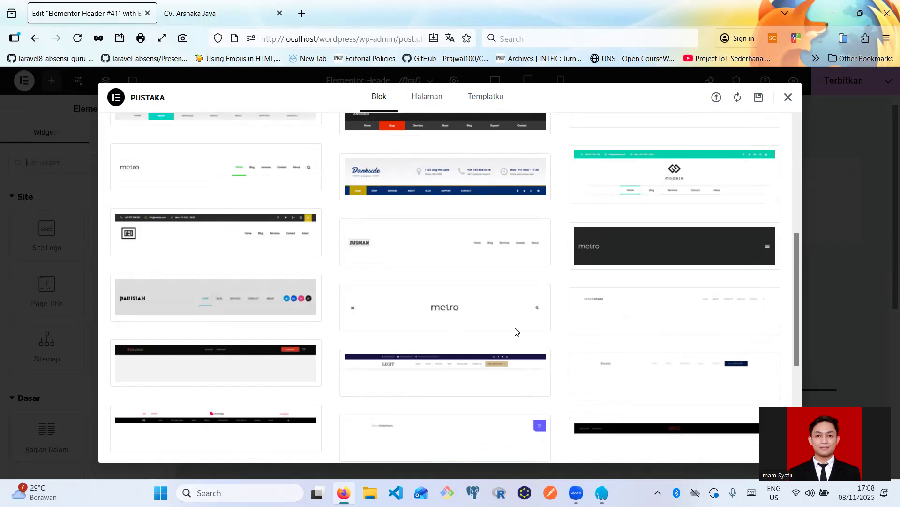
{"action": "scroll", "coordinate": [461, 295], "scroll_direction": "down", "scroll_amount": 4}
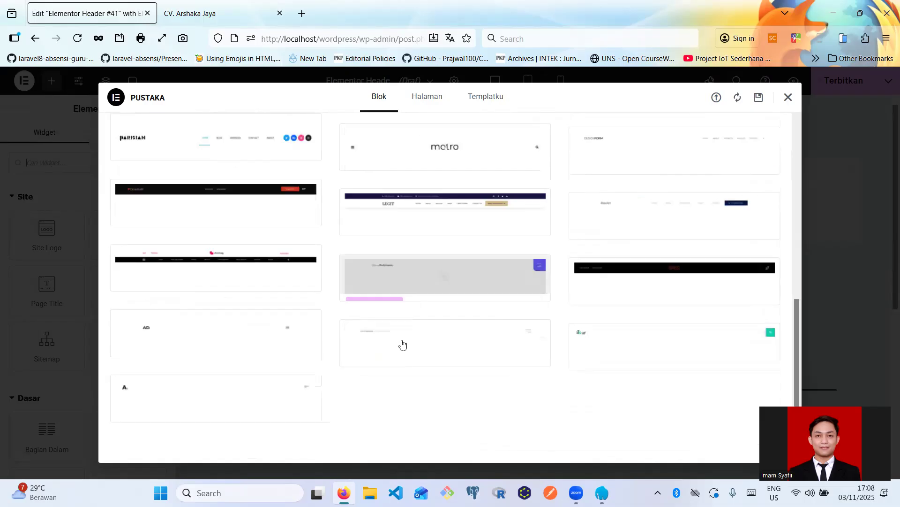
{"action": "scroll", "coordinate": [253, 328], "scroll_direction": "down", "scroll_amount": 1}
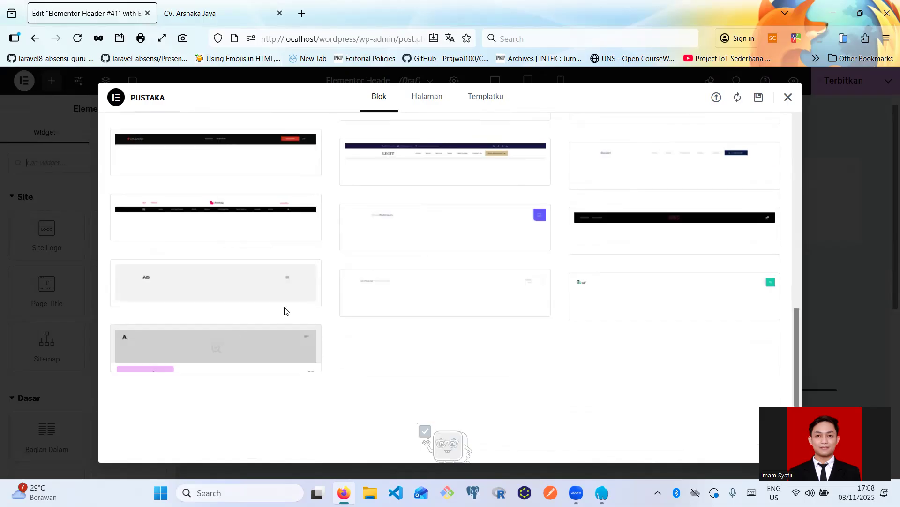
{"action": "scroll", "coordinate": [300, 302], "scroll_direction": "down", "scroll_amount": 1}
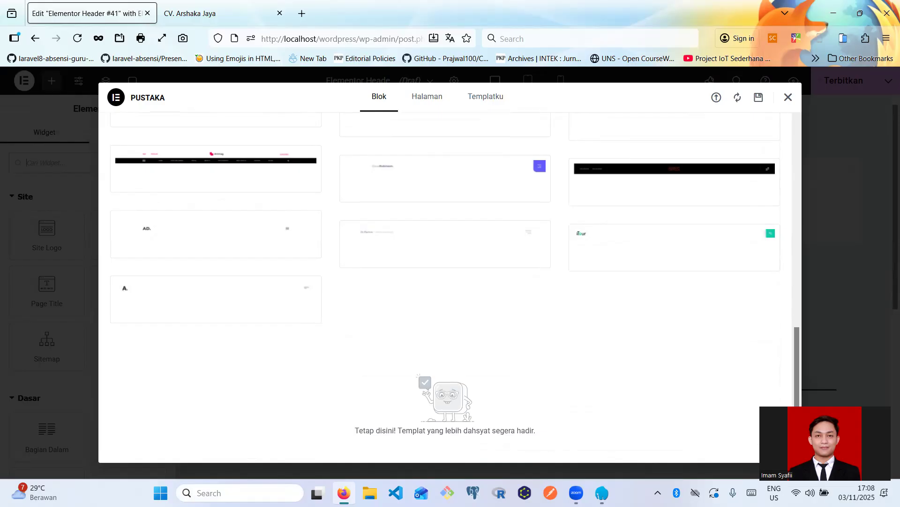
- Launch Notepad from the system search
{"action": "key", "text": "super"}
{"action": "type", "text": "note"}
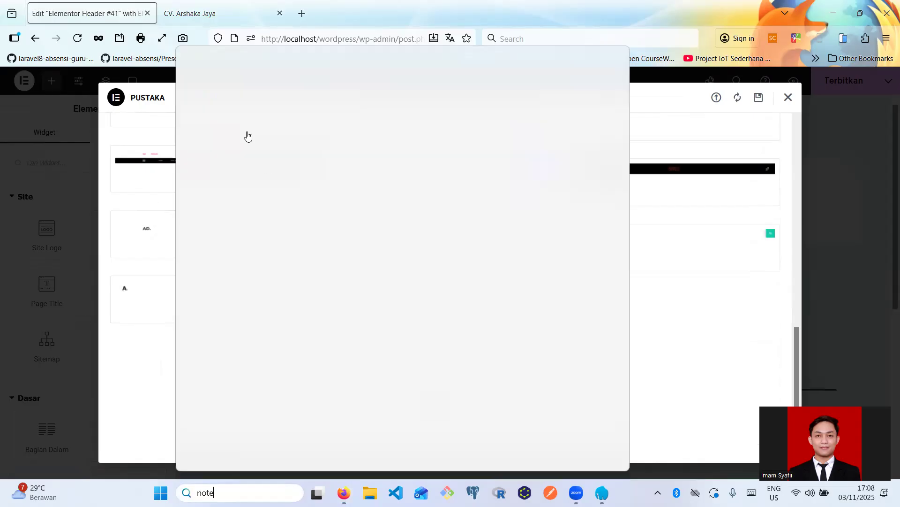
{"action": "left_click", "coordinate": [352, 139]}
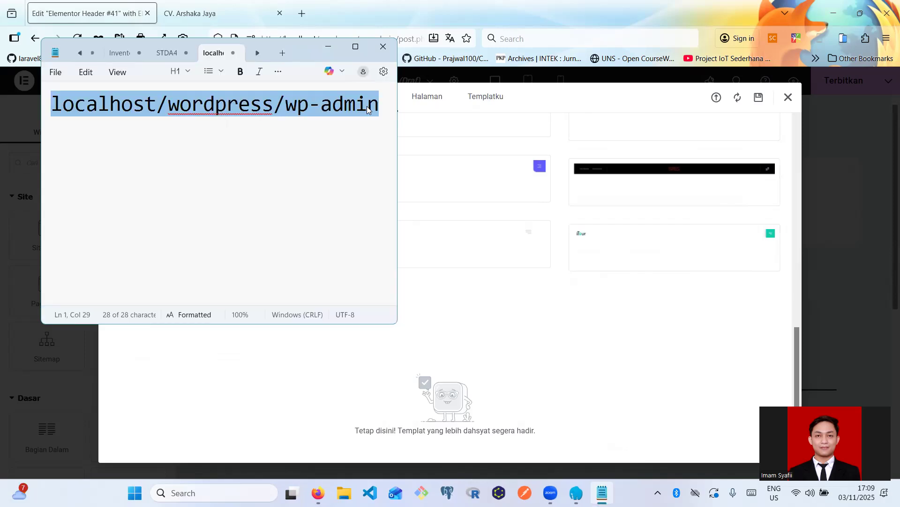
- Write a note to connect Elementor via email/gmail during install, or create an account
{"action": "key", "text": "BackSpace"}
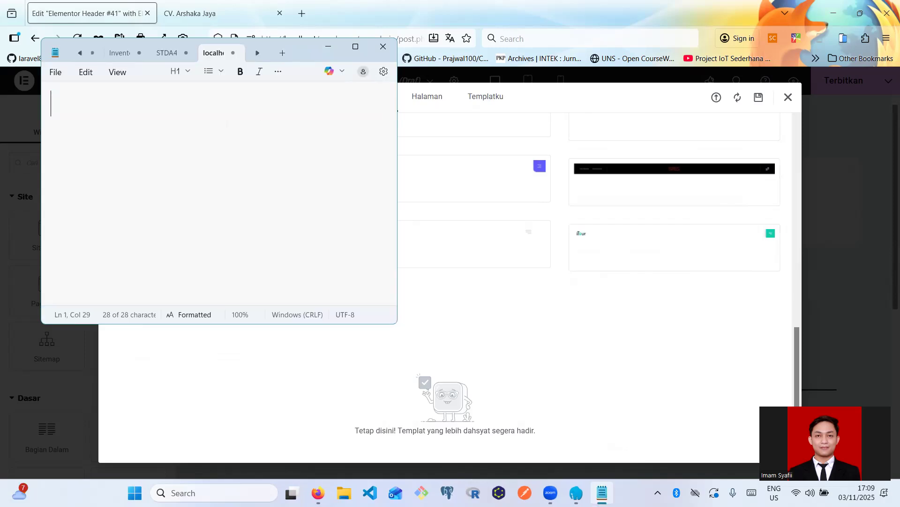
{"action": "type", "text": "-"}
{"action": "type", "text": " apab"}
{"action": "type", "text": "ila "}
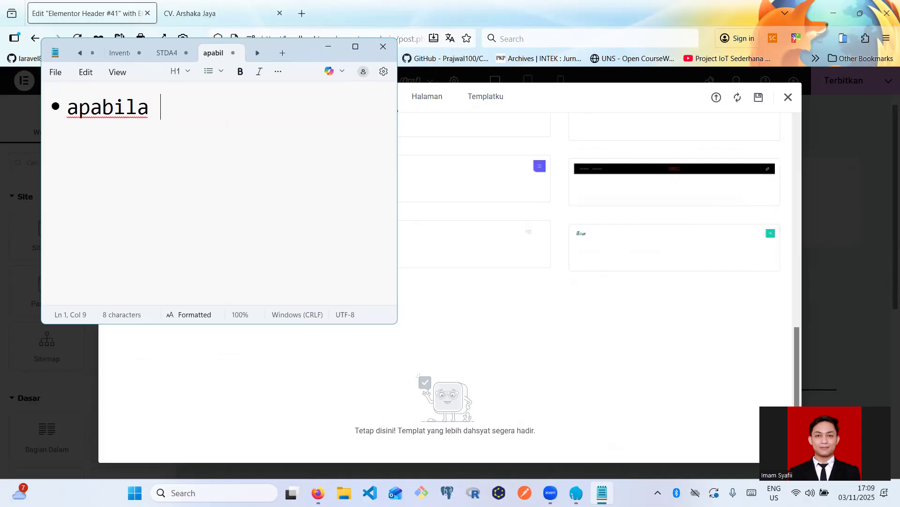
{"action": "type", "text": "Waktu install elementr"}
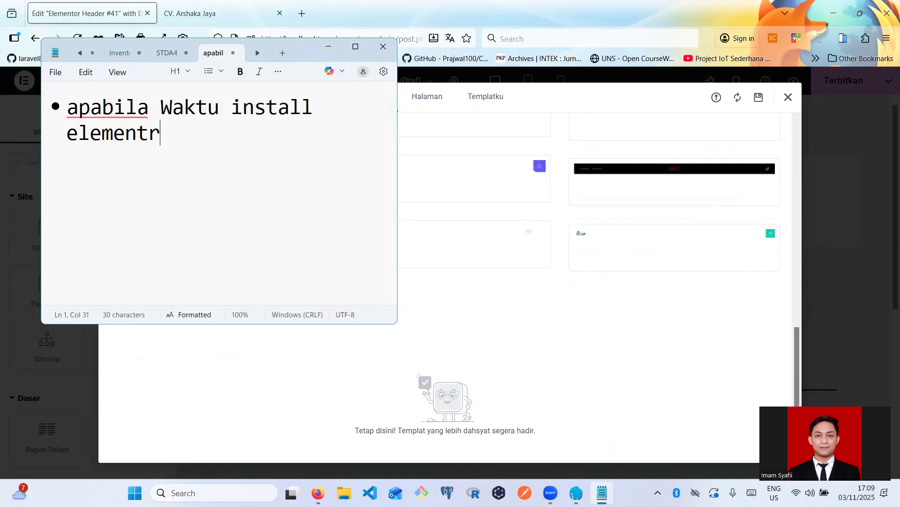
{"action": "key", "text": "BackSpace"}
{"action": "type", "text": "or di"}
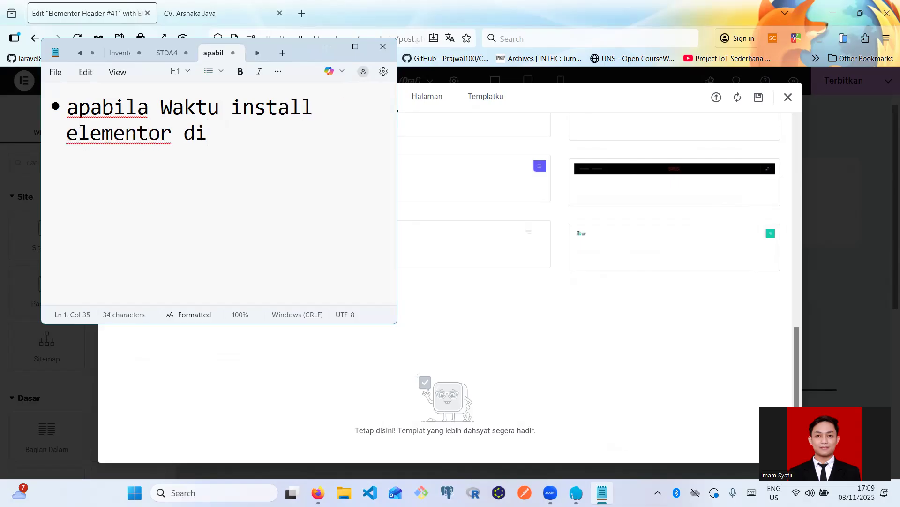
{"action": "type", "text": "minta untuk kon"}
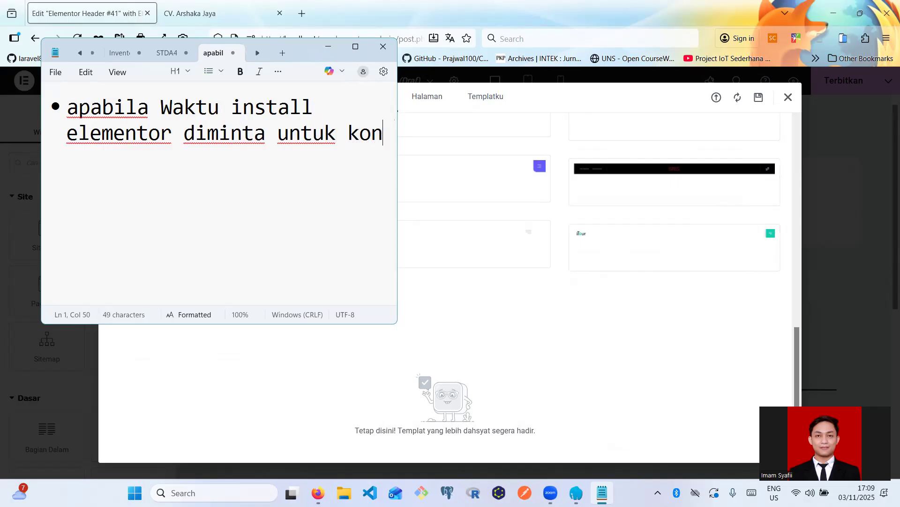
{"action": "type", "text": "fiu"}
{"action": "key", "text": "BackSpace"}
{"action": "type", "text": "g"}
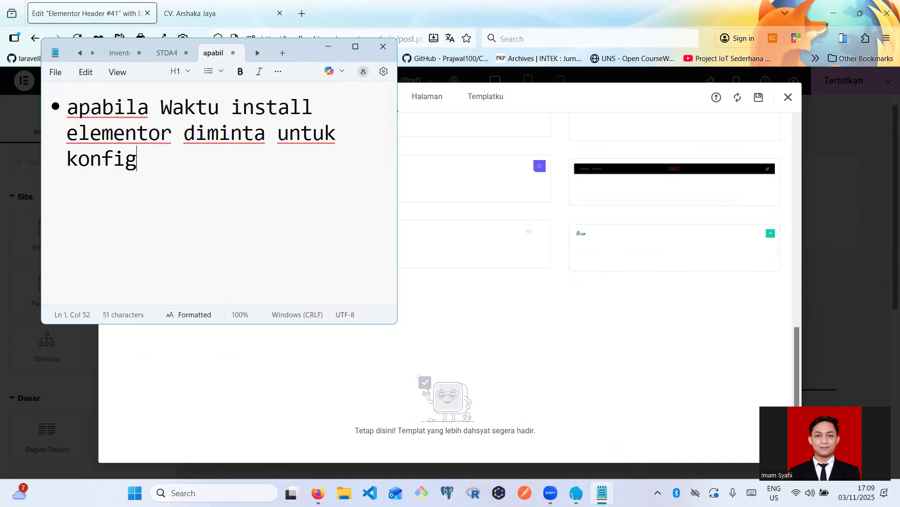
{"action": "type", "text": "urasi/me"}
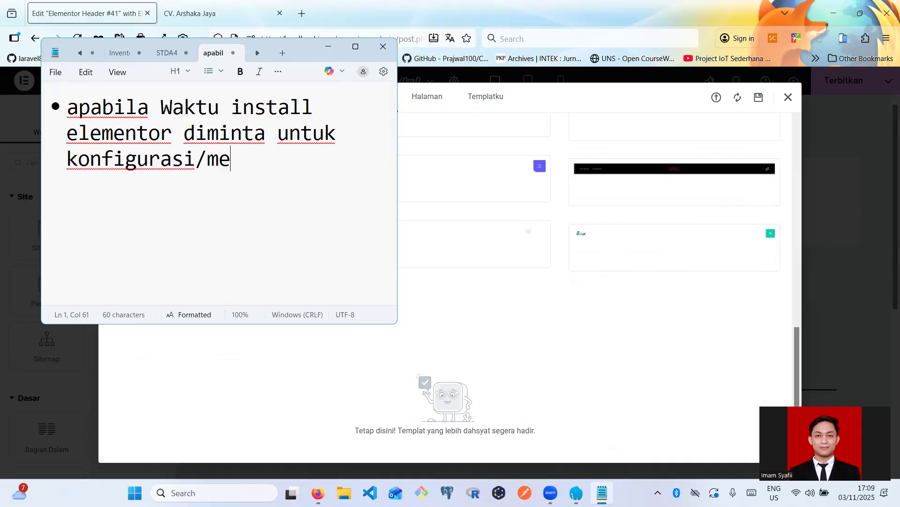
{"action": "type", "text": "nghubungkan "}
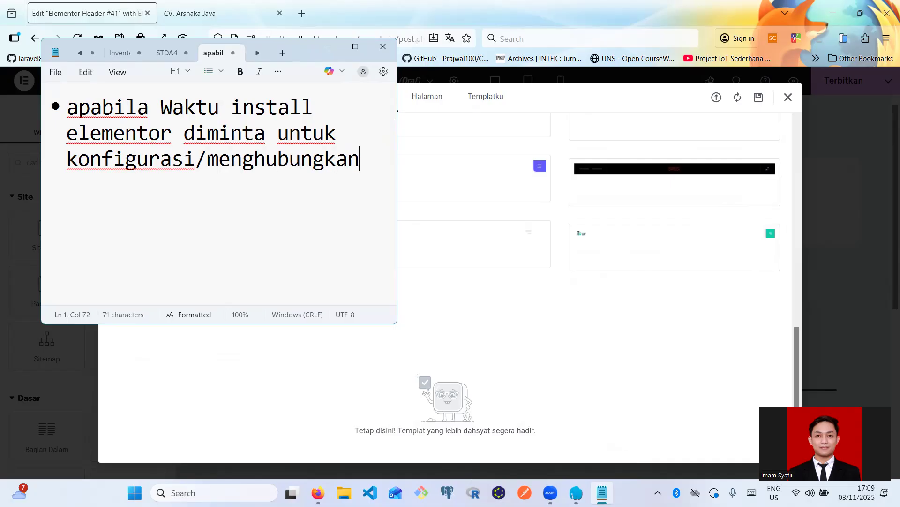
{"action": "type", "text": "dengan"}
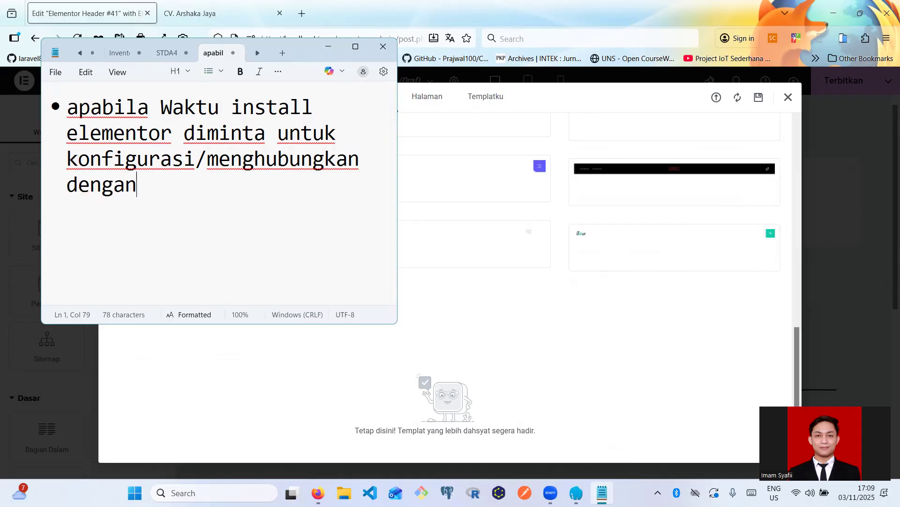
{"action": "type", "text": " email/gmail s"}
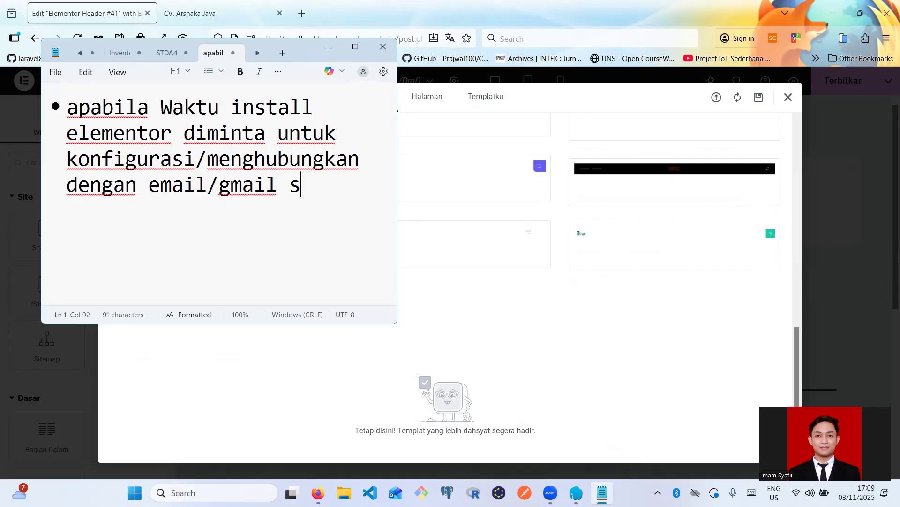
{"action": "type", "text": "ilahkan il"}
{"action": "key", "text": "BackSpace"}
{"action": "key", "text": "BackSpace"}
{"action": "type", "text": "di"}
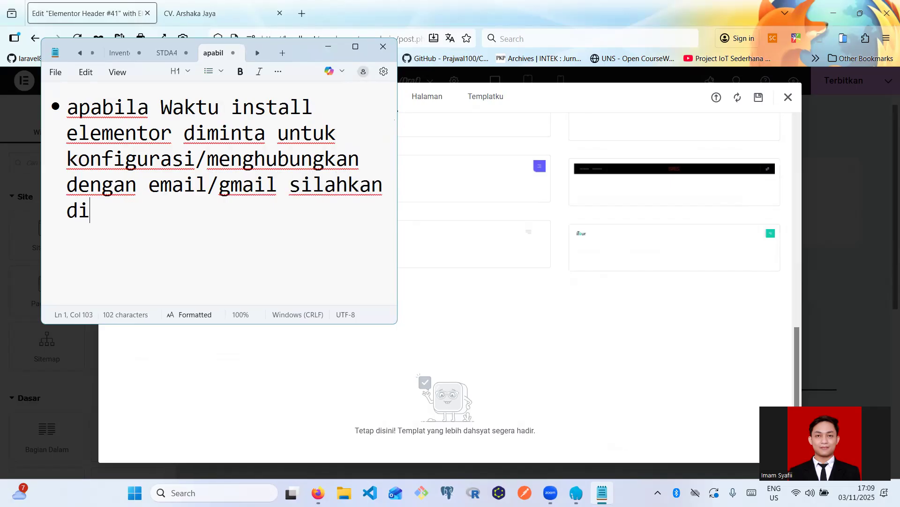
{"action": "type", "text": "hubungkan"}
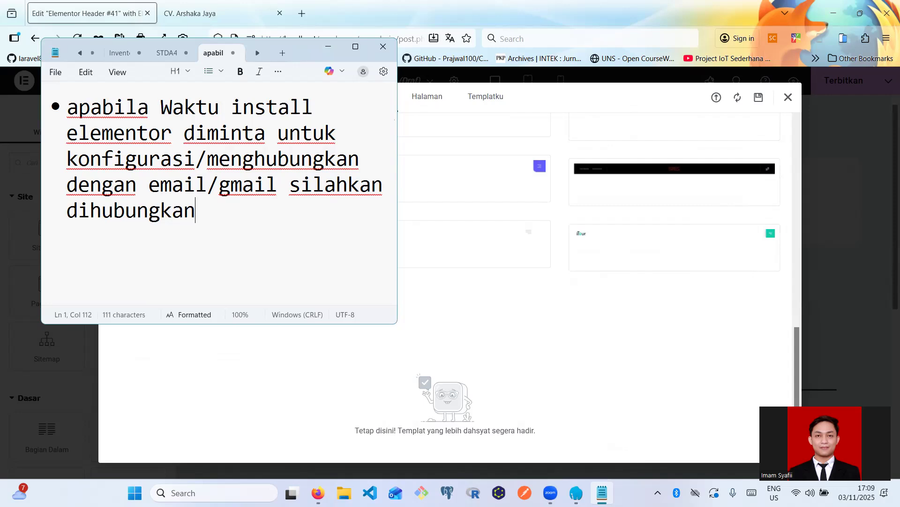
{"action": "type", "text": ". atau create acc"}
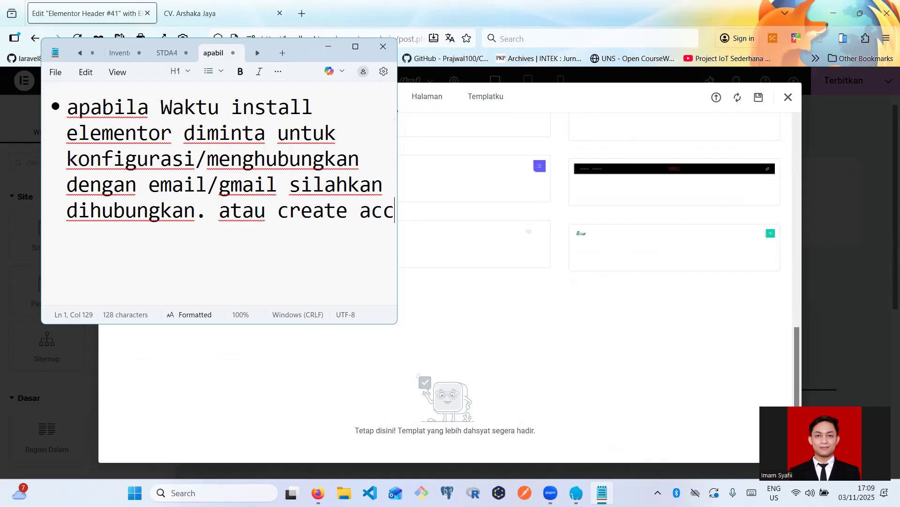
{"action": "type", "text": "ount untuk menikmati fasil"}
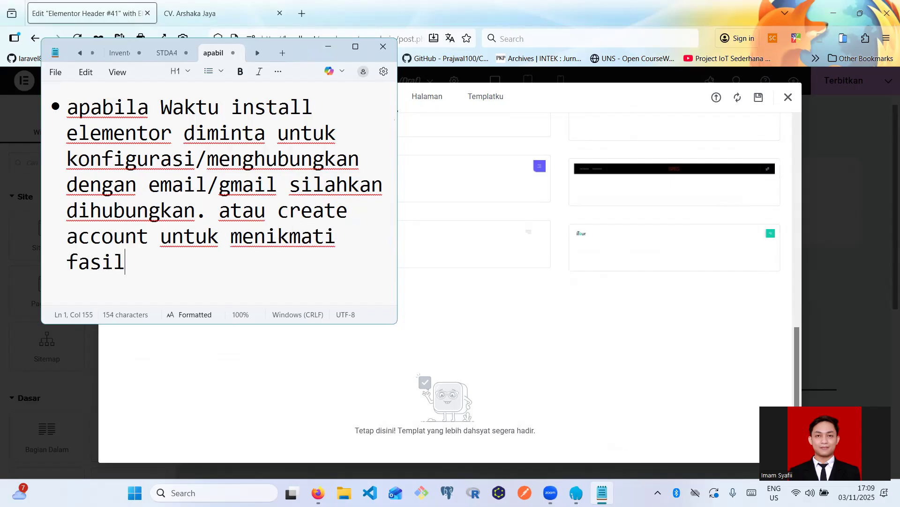
{"action": "type", "text": "itas "}
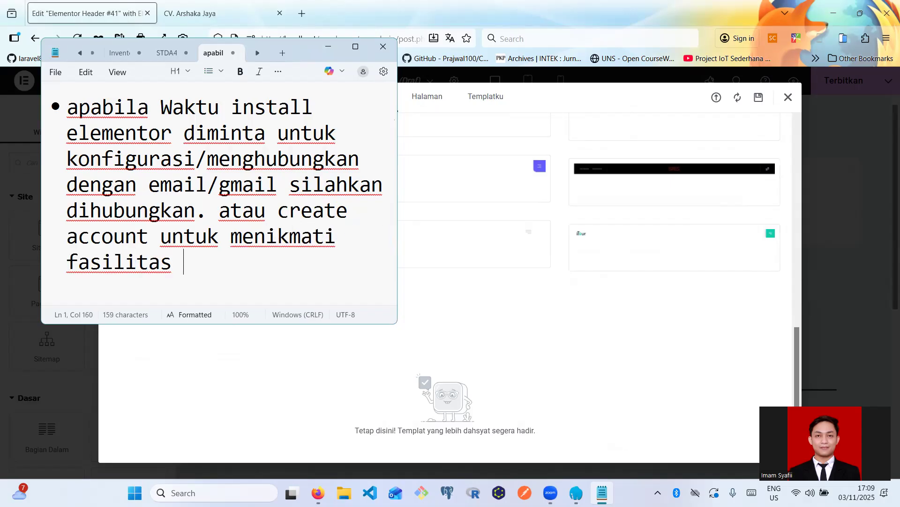
{"action": "type", "text": "elementor"}
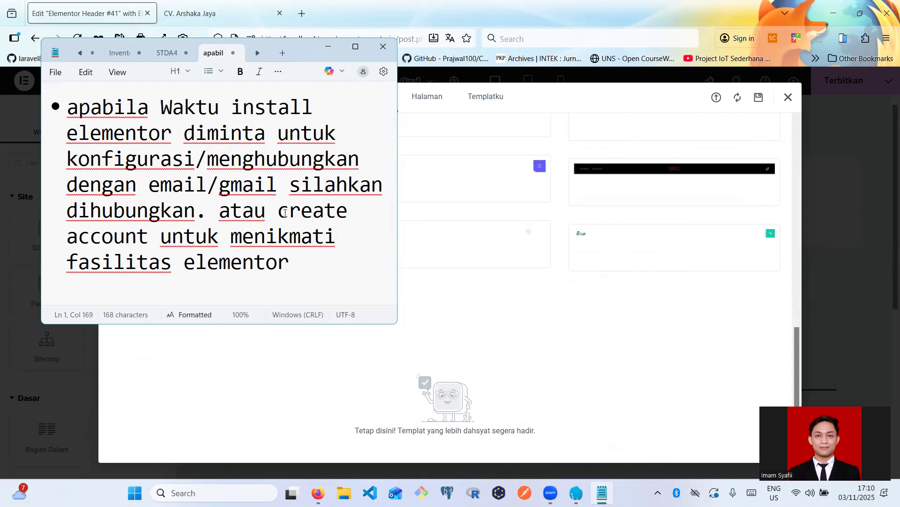
- Select the phrase 'create account' in the note
{"action": "left_click_drag", "start_coordinate": [281, 212], "coordinate": [150, 242]}
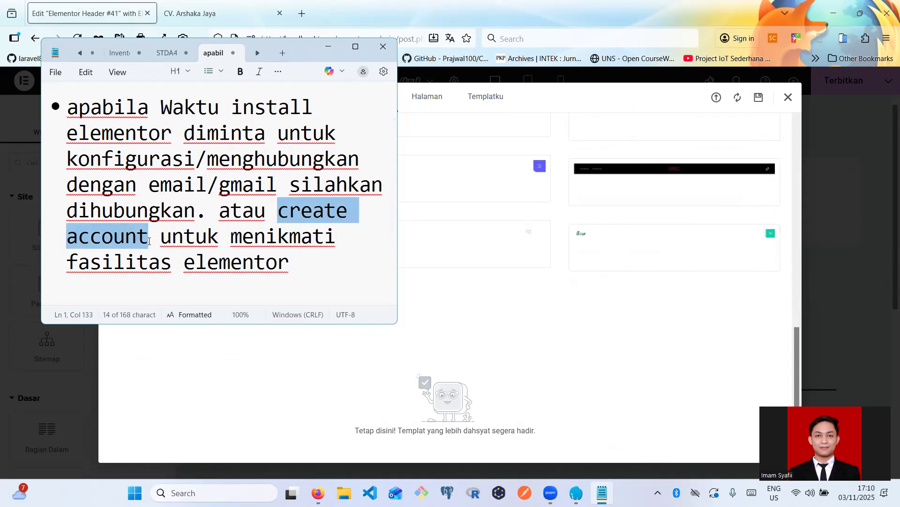
{"action": "left_click", "coordinate": [183, 246]}
{"action": "left_click_drag", "start_coordinate": [280, 213], "coordinate": [150, 241]}
{"action": "left_click", "coordinate": [473, 147]}
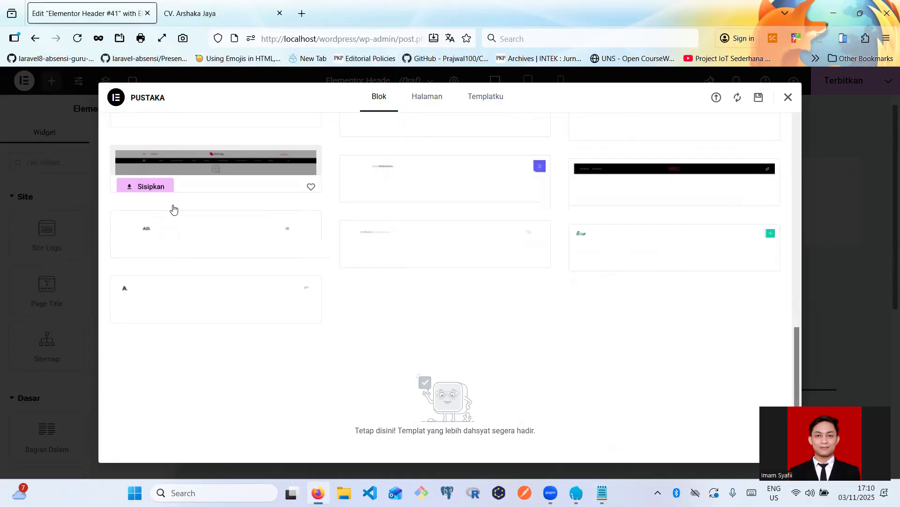
{"action": "scroll", "coordinate": [228, 241], "scroll_direction": "up", "scroll_amount": 4}
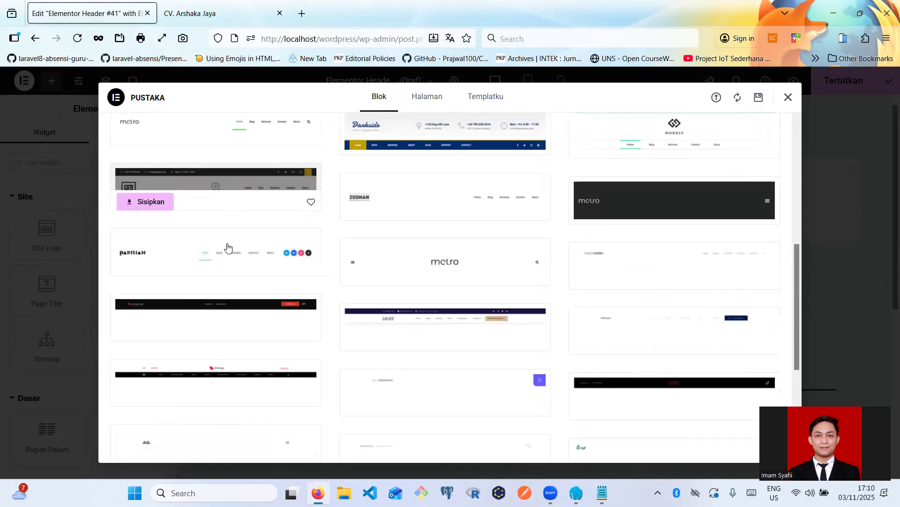
{"action": "scroll", "coordinate": [228, 247], "scroll_direction": "up", "scroll_amount": 3}
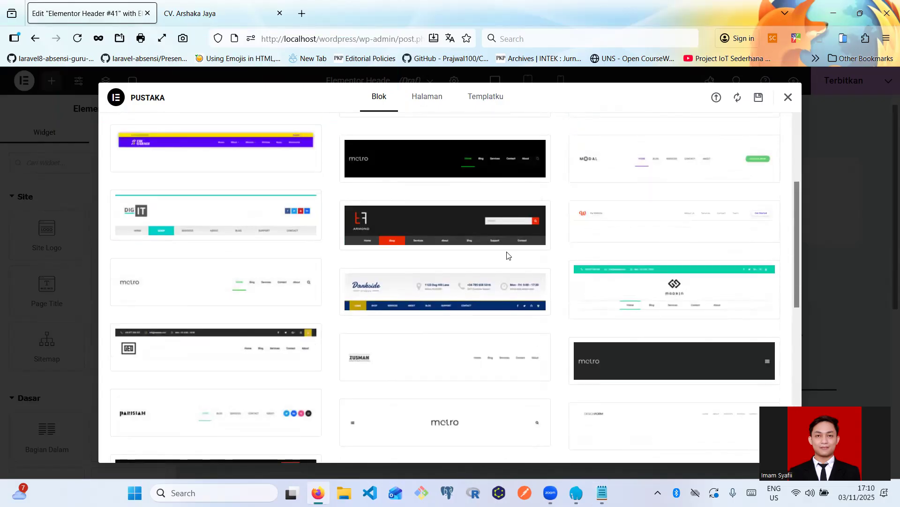
{"action": "scroll", "coordinate": [211, 255], "scroll_direction": "up", "scroll_amount": 3}
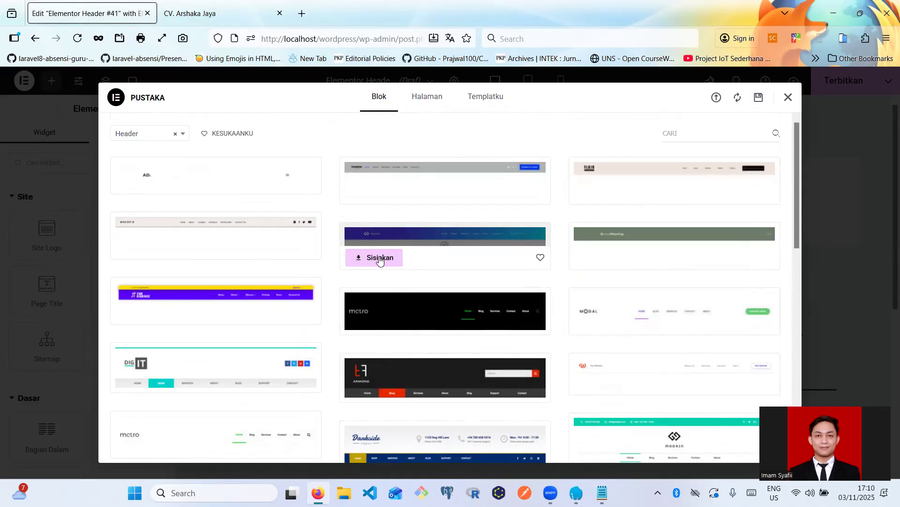
{"action": "left_click", "coordinate": [380, 258]}
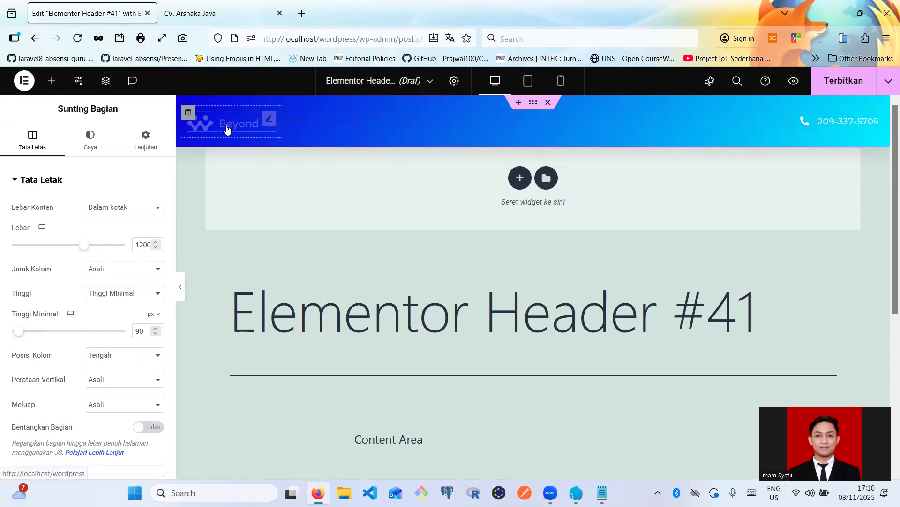
- Inspect the header's image, menu, Beyond logo and phone widgets, then list the available widgets
{"action": "left_click", "coordinate": [594, 123]}
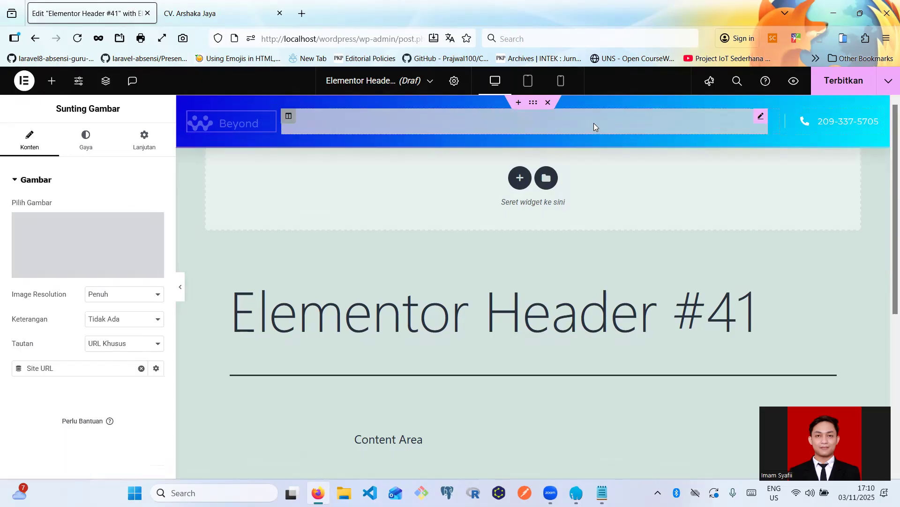
{"action": "left_click", "coordinate": [404, 111]}
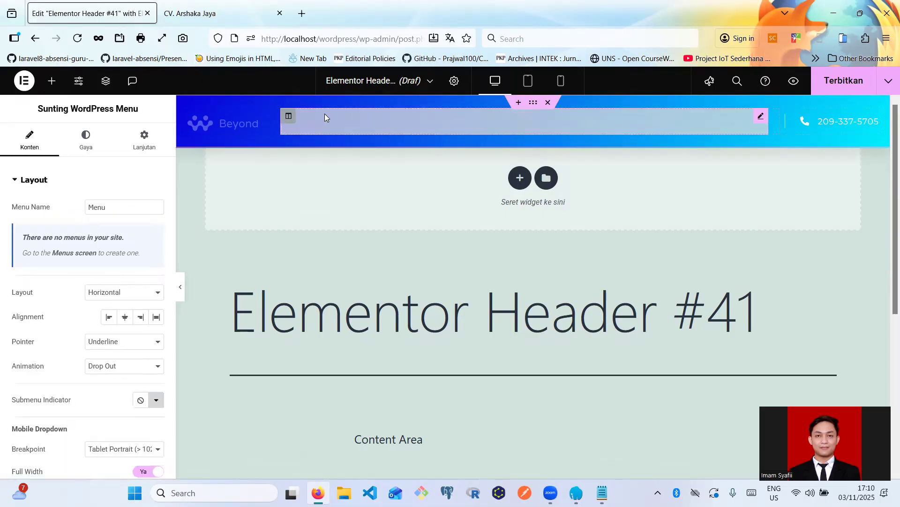
{"action": "left_click", "coordinate": [247, 127]}
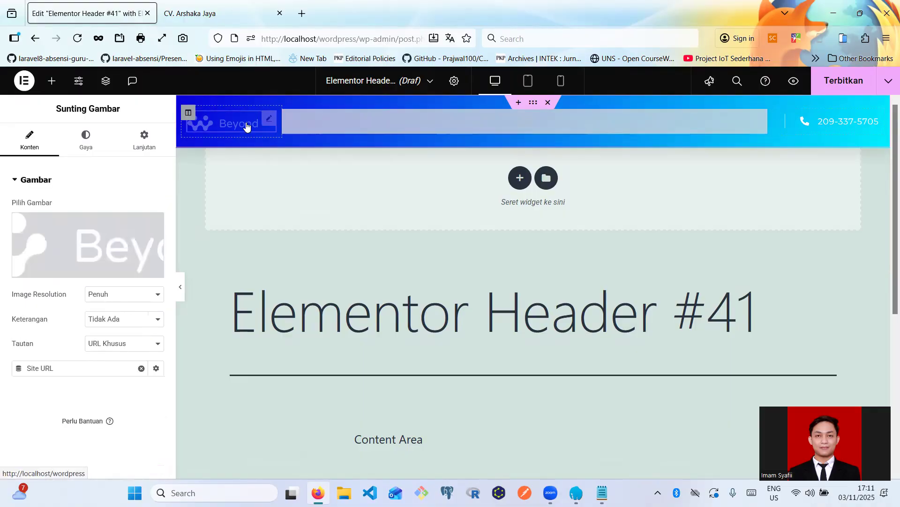
{"action": "left_click", "coordinate": [872, 123]}
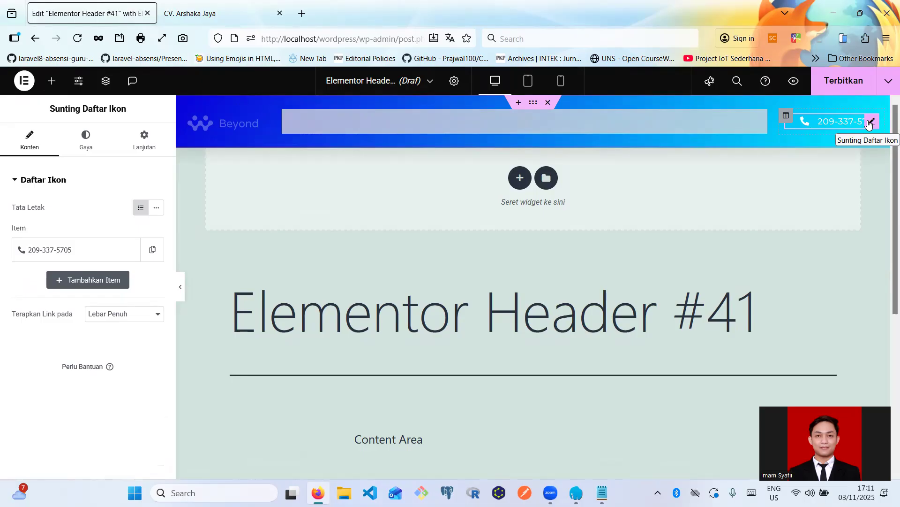
{"action": "left_click", "coordinate": [852, 248]}
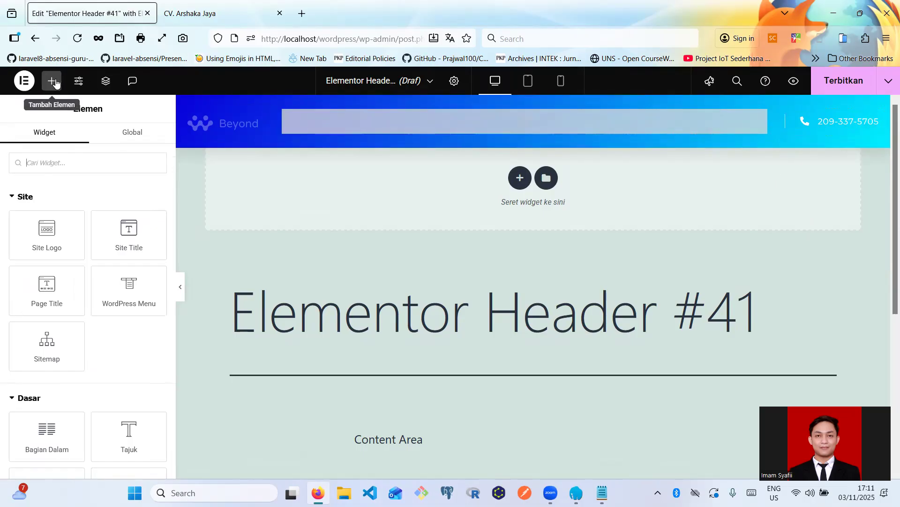
- Search widgets for 'sosia' and drop the Ikon Sosial widget into the header
{"action": "left_click", "coordinate": [64, 165]}
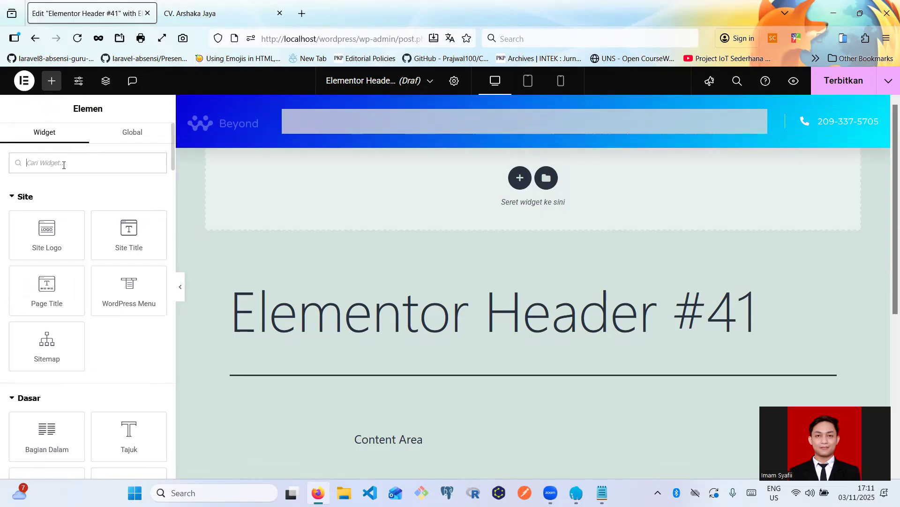
{"action": "type", "text": "sosia"}
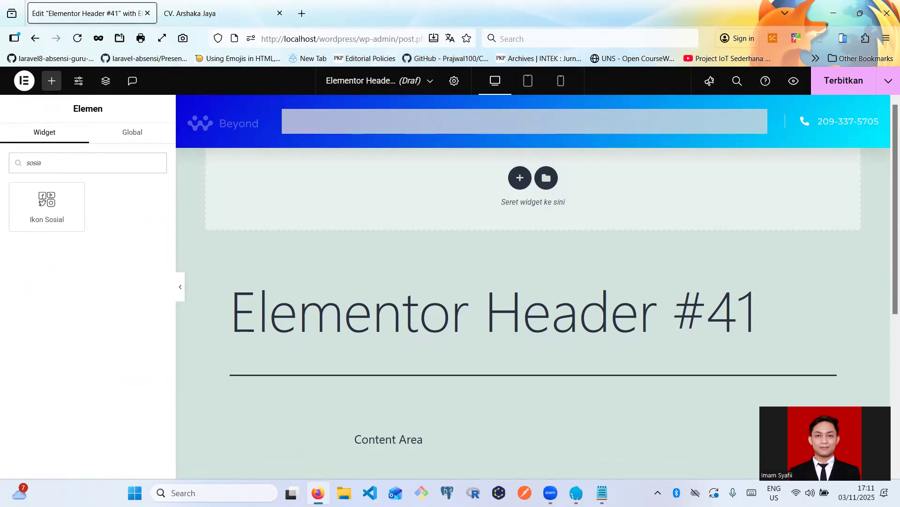
{"action": "left_click_drag", "start_coordinate": [47, 202], "coordinate": [805, 120]}
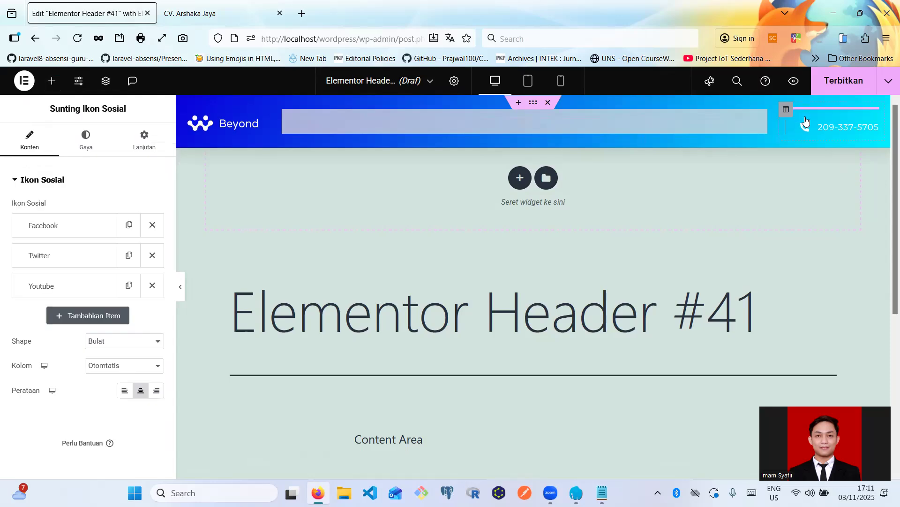
- Delete the phone number Icon List widget so the social icons take its place
{"action": "left_click", "coordinate": [870, 148]}
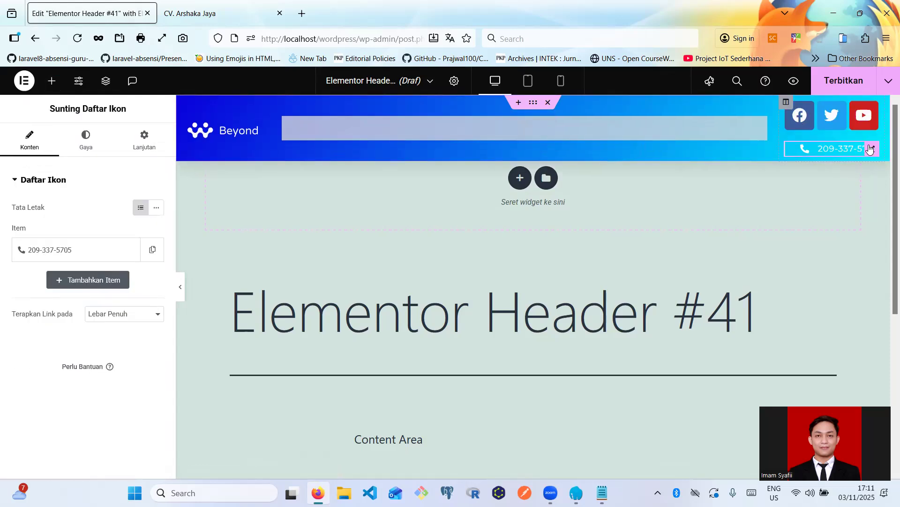
{"action": "key", "text": "Delete"}
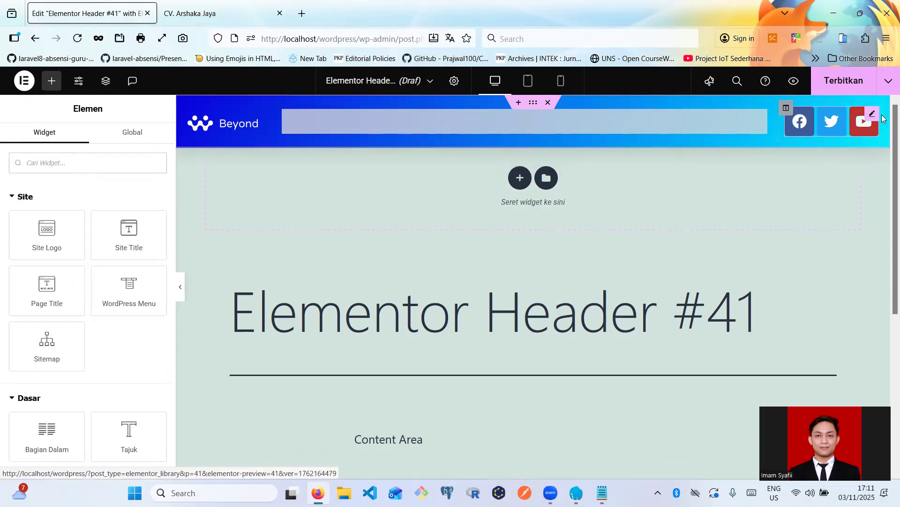
{"action": "left_click", "coordinate": [873, 116]}
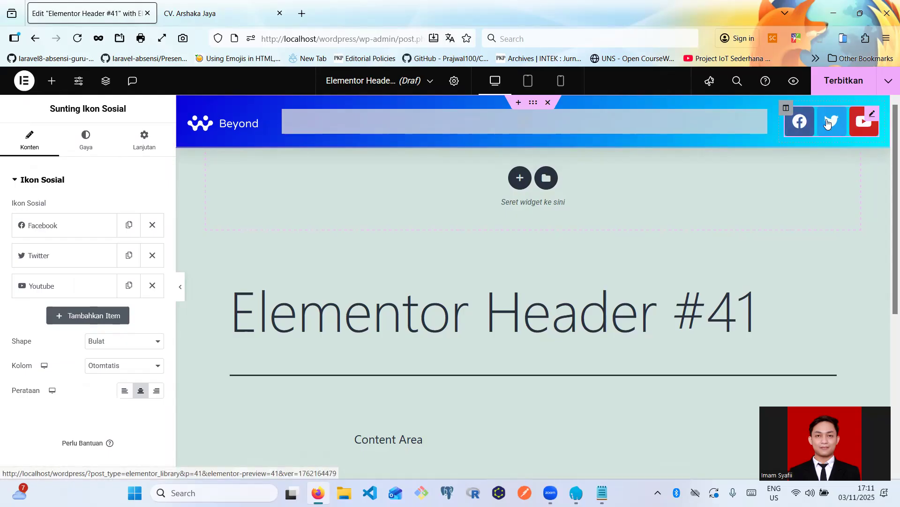
- Replace the first social icon, Facebook, with WhatsApp from the icon library
{"action": "left_click", "coordinate": [48, 233]}
{"action": "left_click", "coordinate": [66, 308]}
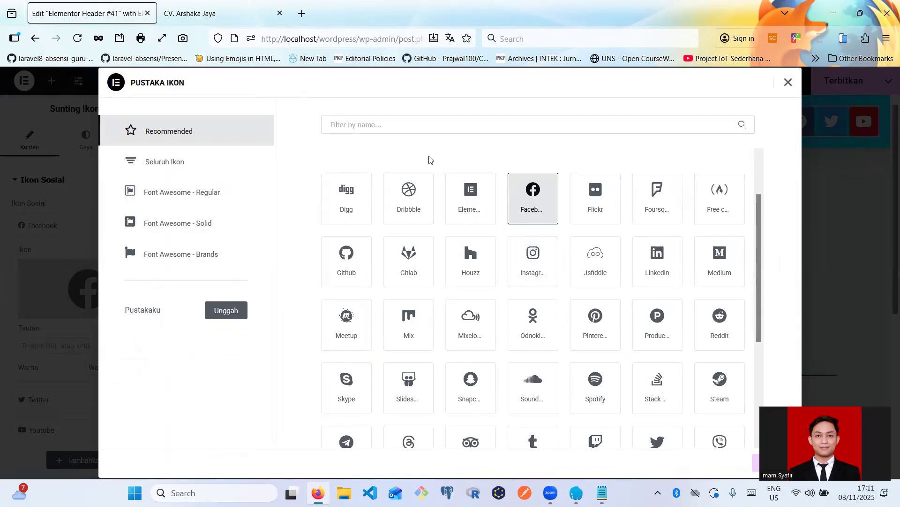
{"action": "left_click", "coordinate": [374, 128]}
{"action": "type", "text": "wha"}
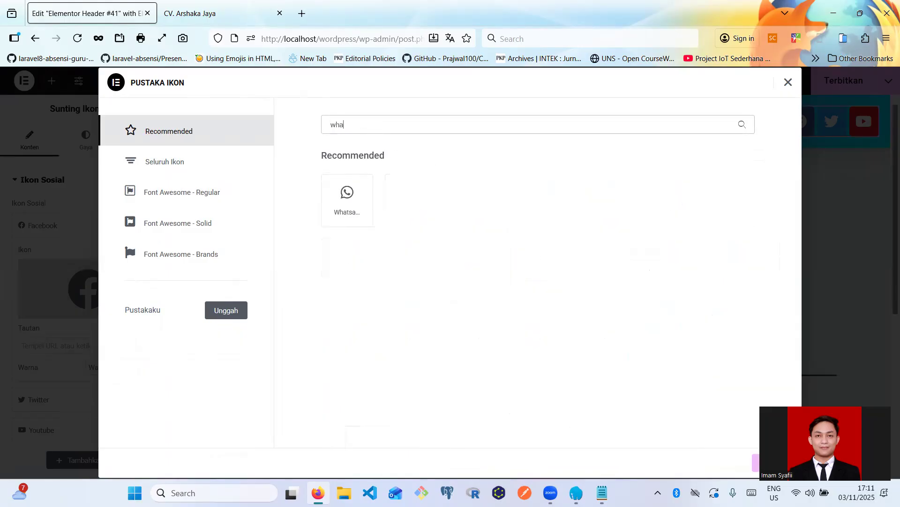
{"action": "left_click", "coordinate": [362, 192]}
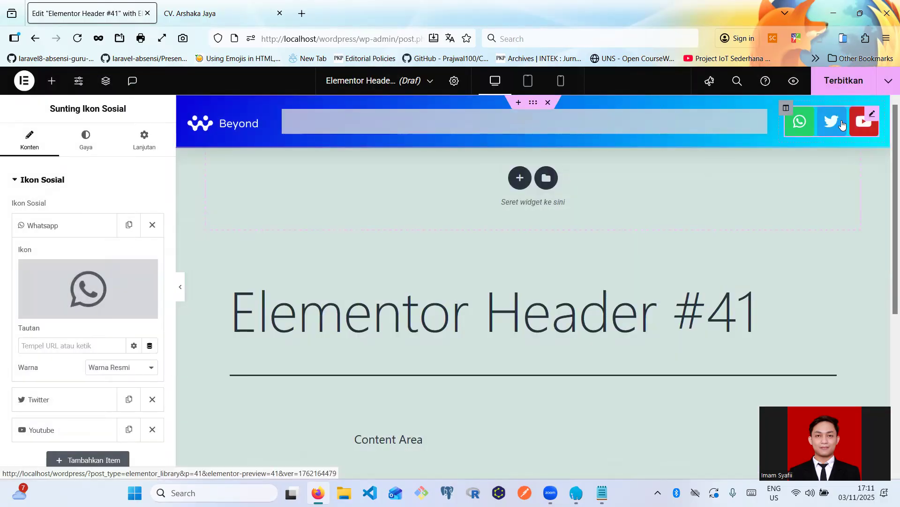
{"action": "left_click", "coordinate": [46, 229]}
- Swap the Twitter social icon for the Telegram icon
{"action": "left_click", "coordinate": [50, 256]}
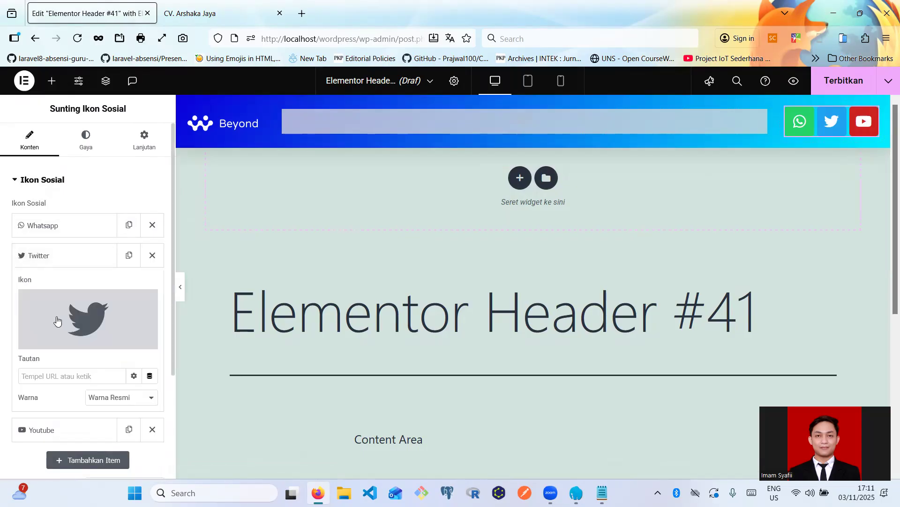
{"action": "left_click", "coordinate": [63, 317]}
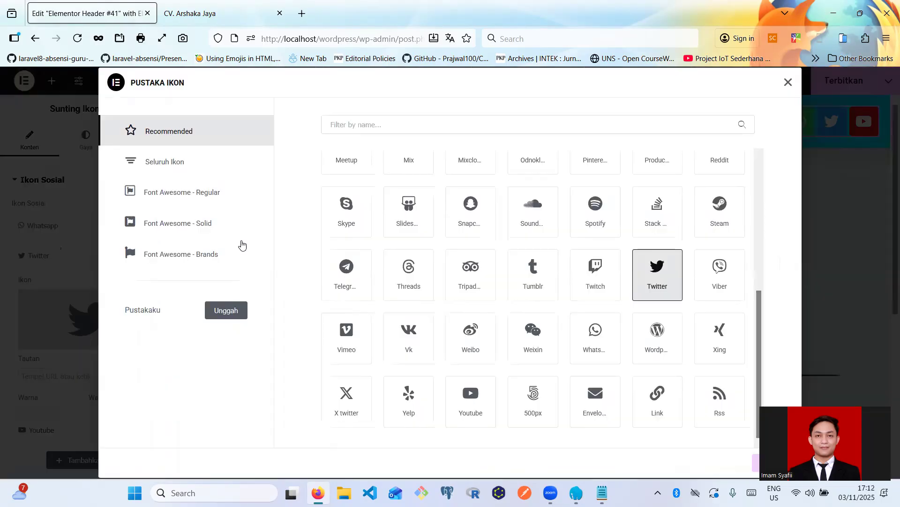
{"action": "type", "text": "tele"}
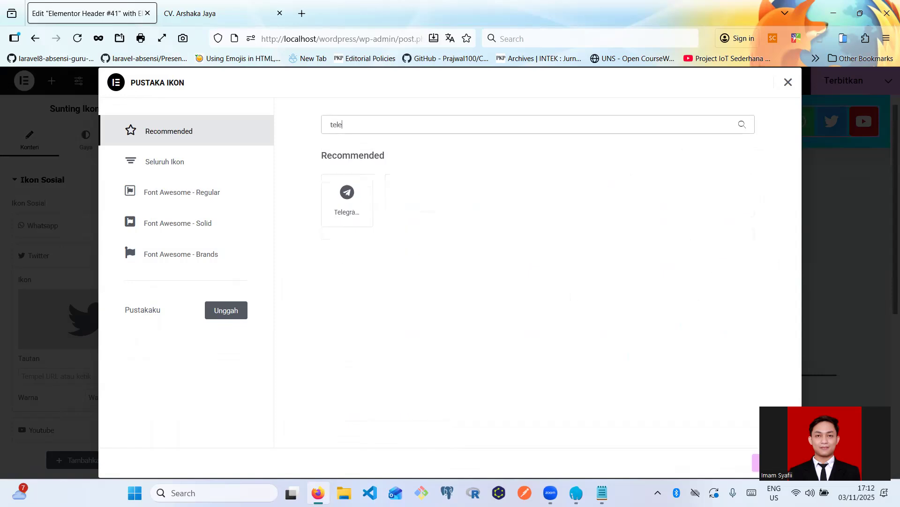
{"action": "left_click", "coordinate": [360, 193]}
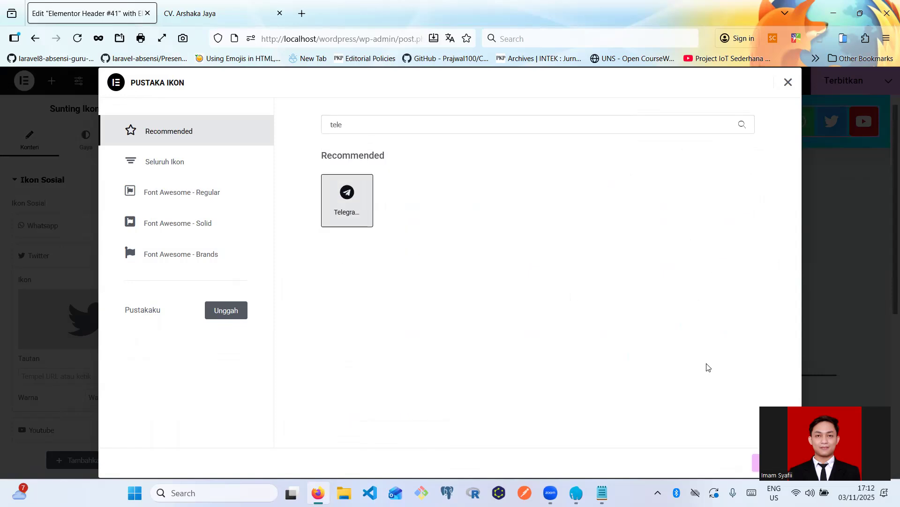
{"action": "left_click", "coordinate": [773, 462]}
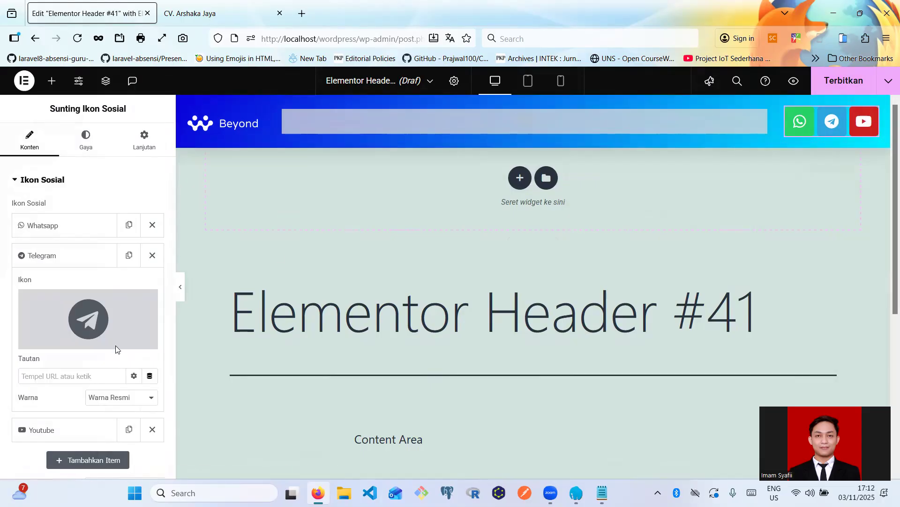
{"action": "left_click", "coordinate": [68, 235]}
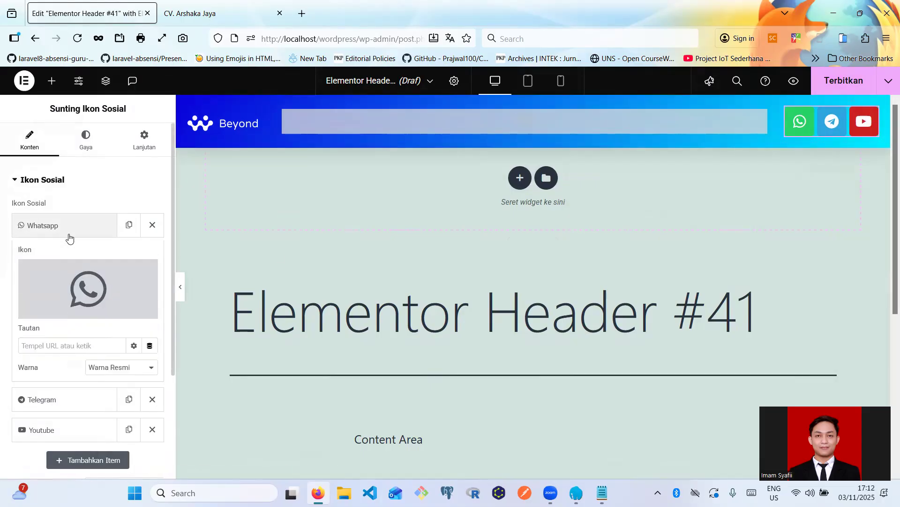
{"action": "left_click", "coordinate": [47, 341]}
{"action": "type", "text": "wa"}
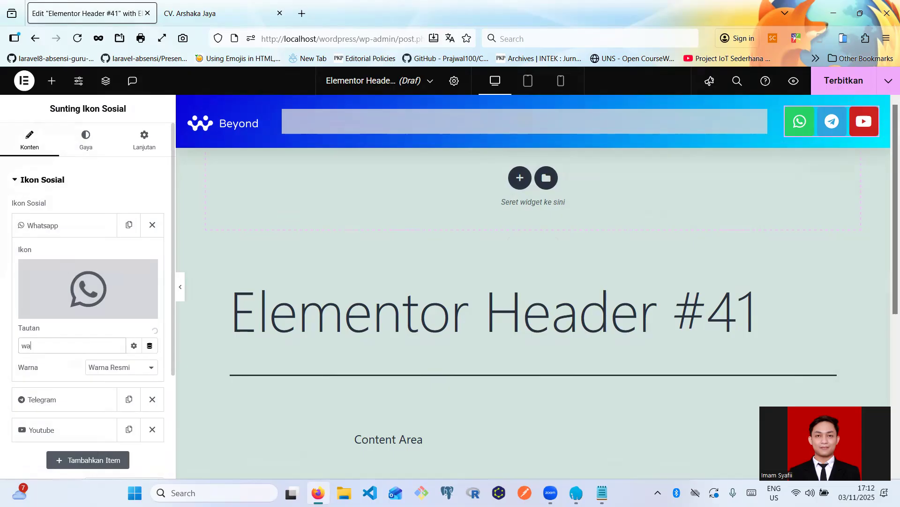
{"action": "type", "text": "."}
{"action": "key", "text": "BackSpace"}
{"action": "key", "text": "BackSpace"}
{"action": "key", "text": "BackSpace"}
{"action": "type", "text": "https::"}
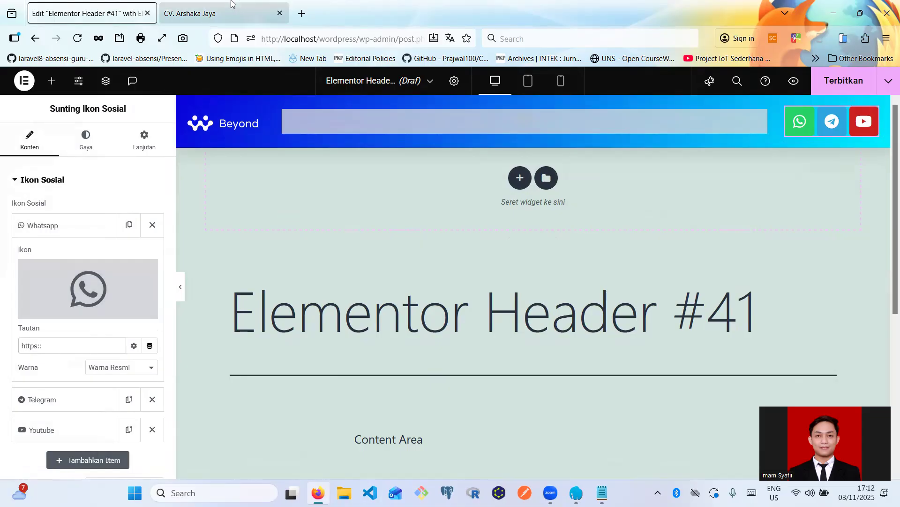
{"action": "left_click", "coordinate": [248, 14]}
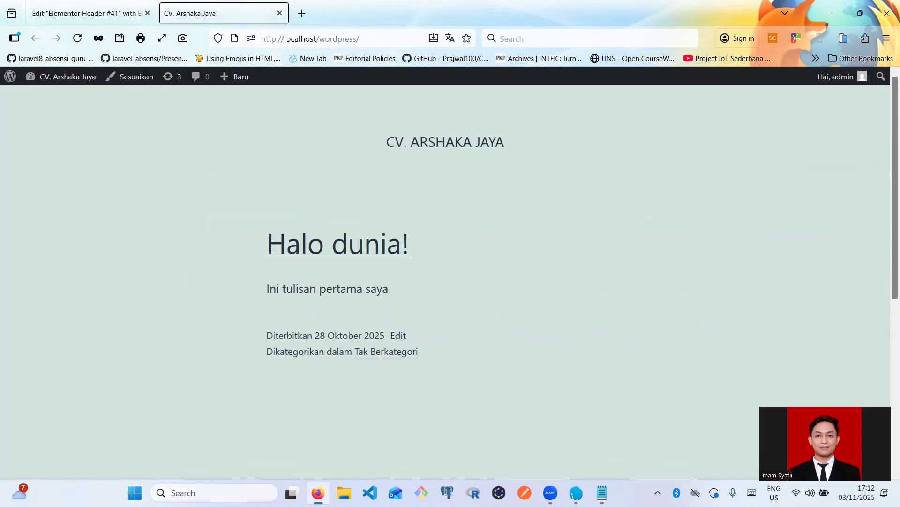
{"action": "left_click", "coordinate": [284, 39]}
{"action": "left_click", "coordinate": [84, 13]}
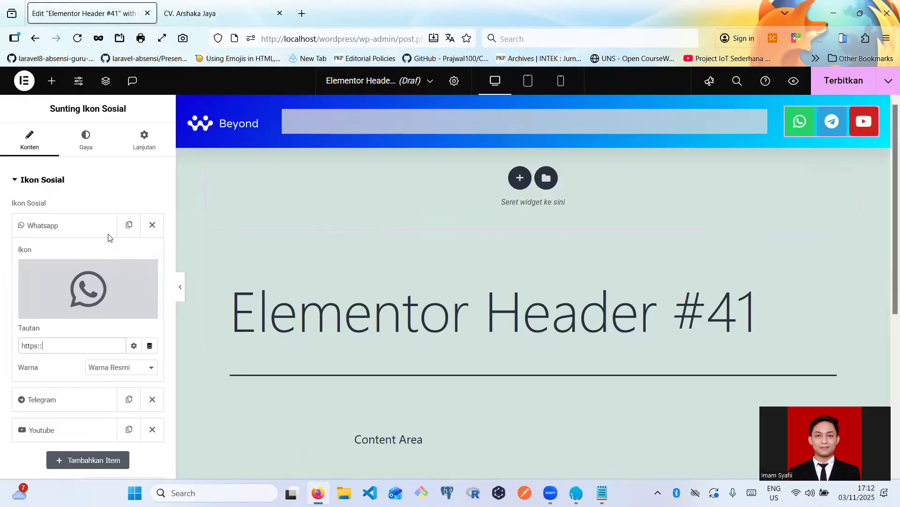
{"action": "key", "text": "ctrl+a"}
{"action": "type", "text": "http://"}
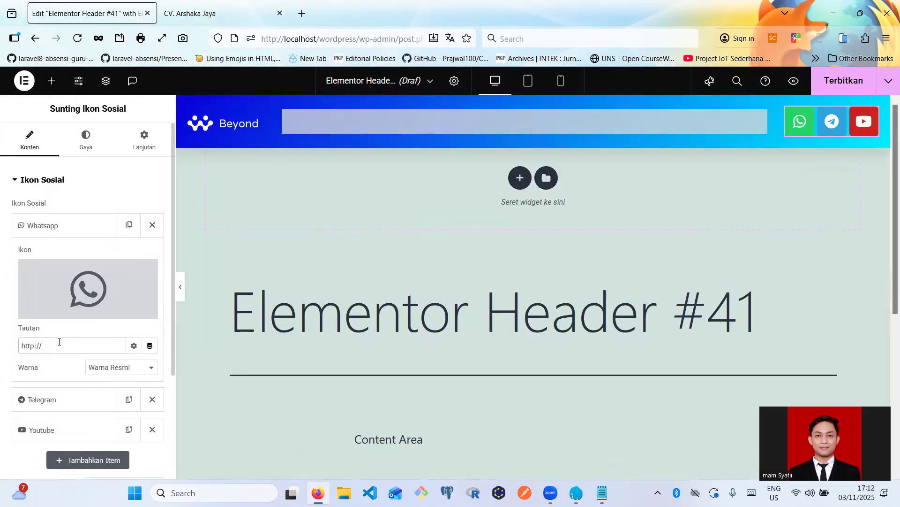
{"action": "key", "text": "Left"}
{"action": "key", "text": "Left"}
{"action": "key", "text": "Left"}
{"action": "type", "text": "s"}
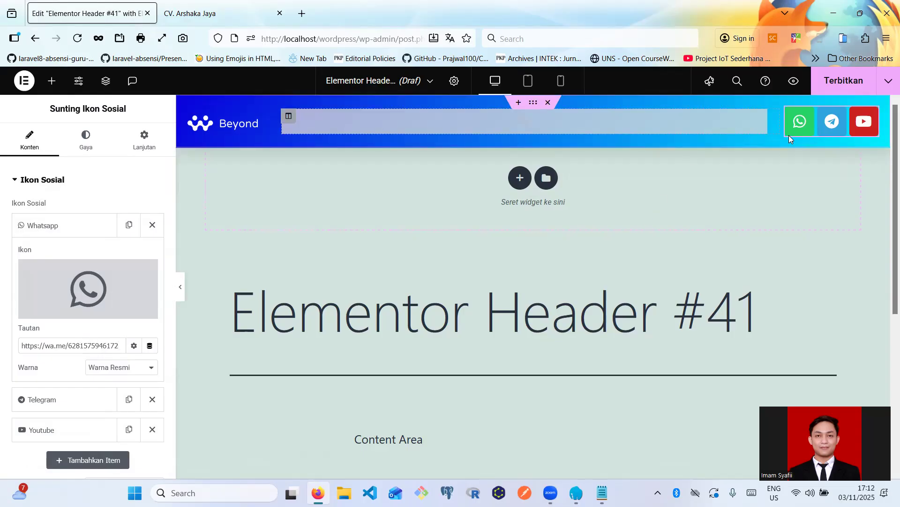
{"action": "left_click", "coordinate": [84, 227]}
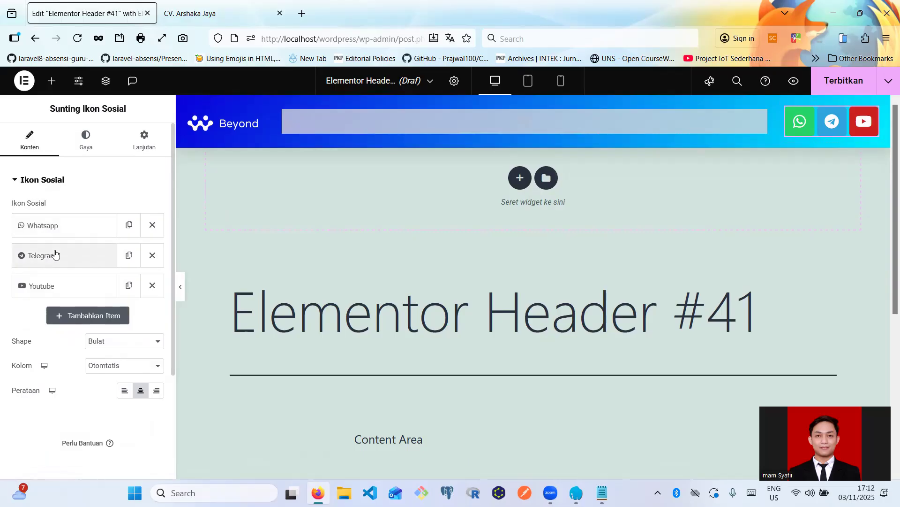
- Replace the YouTube social icon with Instagram from the icon library
{"action": "left_click", "coordinate": [59, 287]}
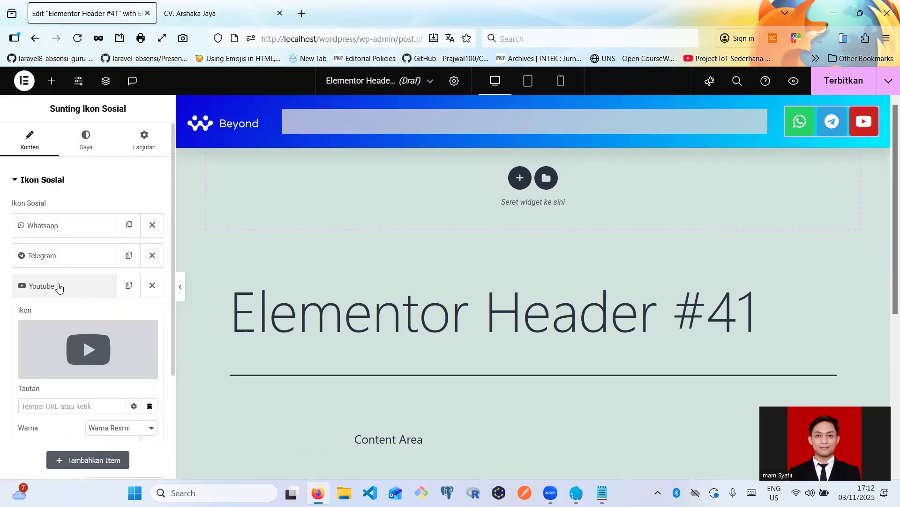
{"action": "left_click", "coordinate": [85, 322]}
{"action": "type", "text": "inst"}
{"action": "left_click", "coordinate": [346, 184]}
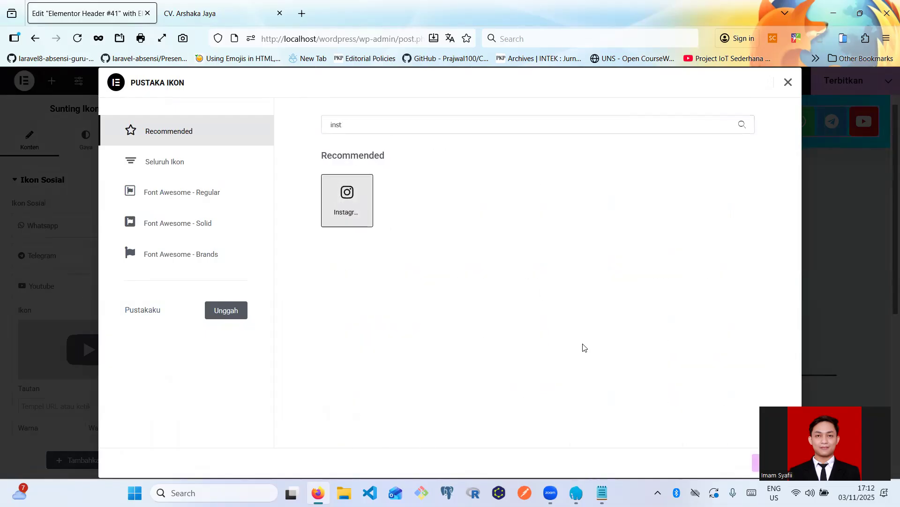
{"action": "left_click", "coordinate": [771, 463]}
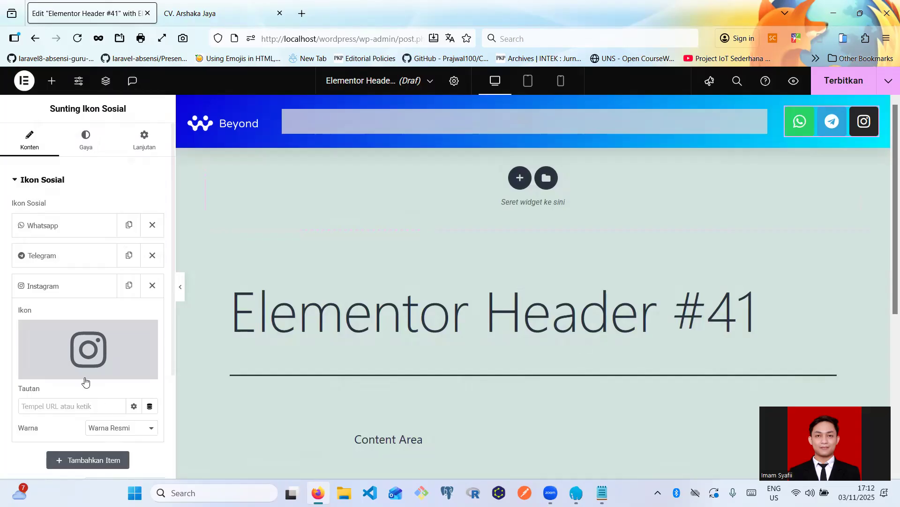
- Set the social icons' Shape to Circle
{"action": "left_click", "coordinate": [61, 294]}
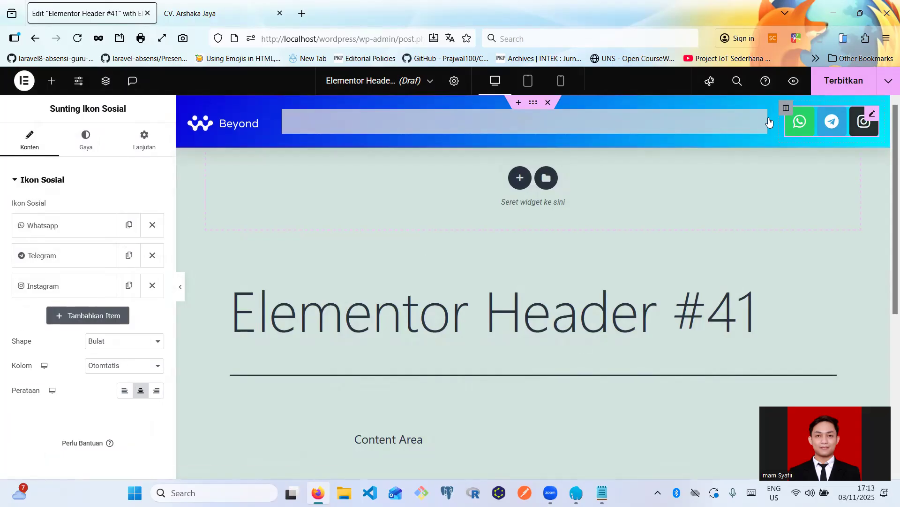
{"action": "left_click", "coordinate": [114, 347]}
{"action": "left_click", "coordinate": [104, 384]}
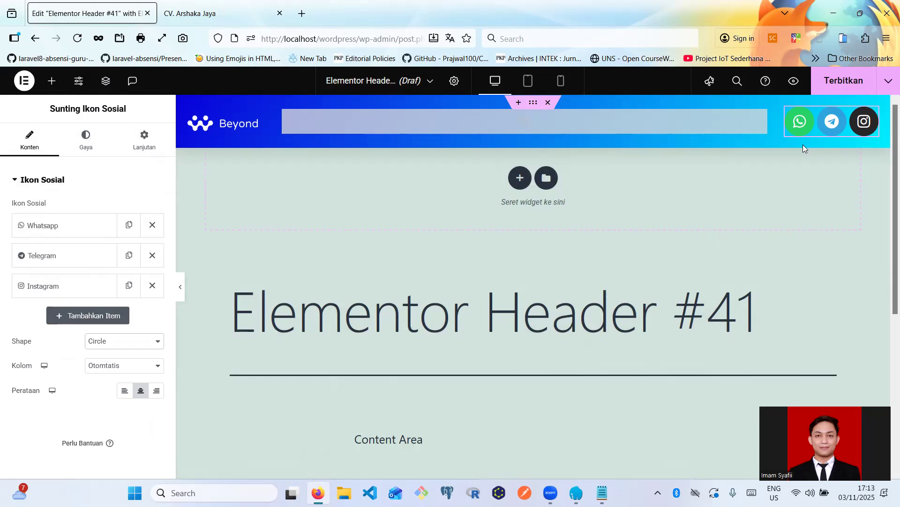
- Set the social icons' Ukuran to 18 on the Gaya tab
{"action": "left_click", "coordinate": [97, 150]}
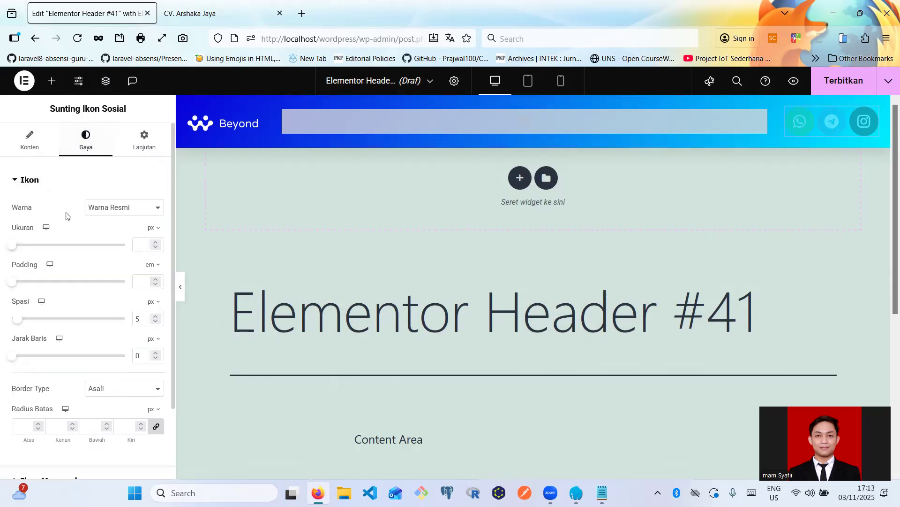
{"action": "left_click_drag", "start_coordinate": [21, 249], "coordinate": [17, 250]}
{"action": "left_click", "coordinate": [155, 243]}
{"action": "left_click", "coordinate": [154, 243]}
{"action": "left_click", "coordinate": [155, 243]}
{"action": "left_click", "coordinate": [155, 243]}
{"action": "left_click", "coordinate": [154, 242]}
{"action": "left_click", "coordinate": [155, 242]}
{"action": "left_click", "coordinate": [155, 242]}
{"action": "left_click", "coordinate": [154, 242]}
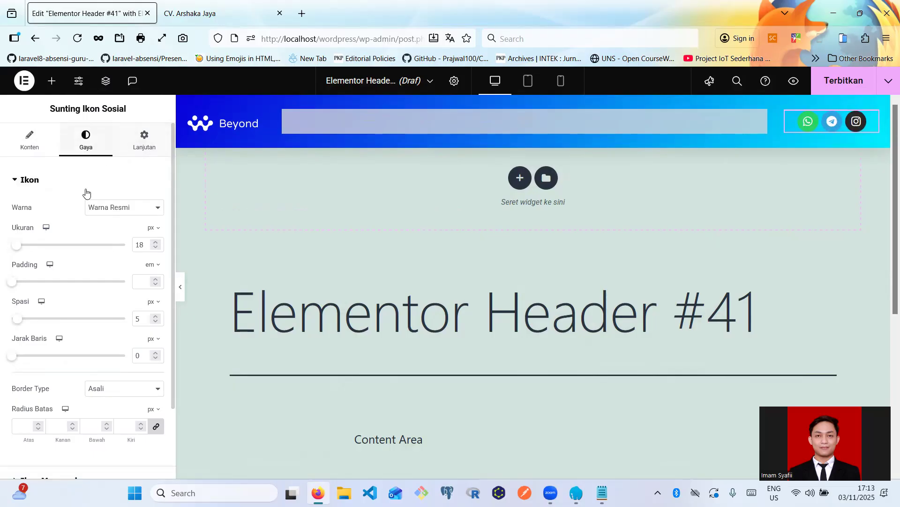
{"action": "scroll", "coordinate": [65, 370], "scroll_direction": "down", "scroll_amount": 3}
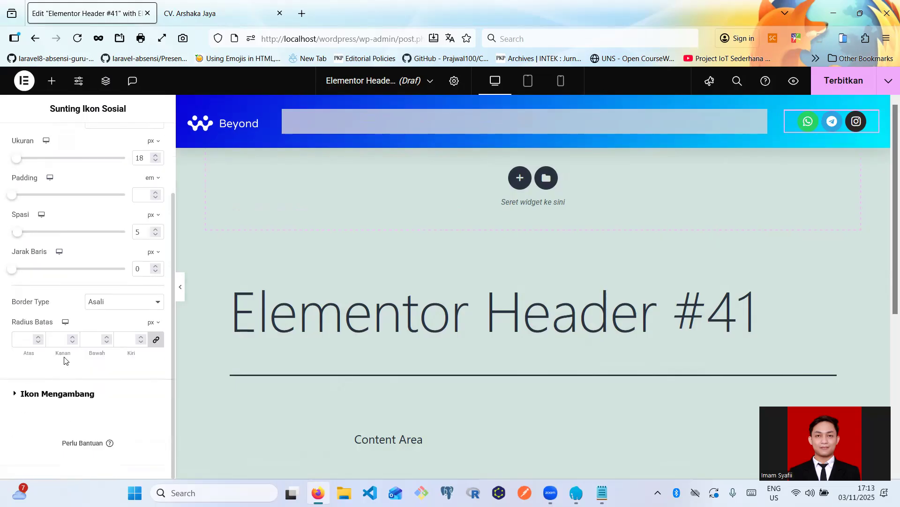
- Align the social icons to the left using Perataan on the Konten tab
{"action": "left_click", "coordinate": [34, 341]}
{"action": "scroll", "coordinate": [39, 305], "scroll_direction": "up", "scroll_amount": 3}
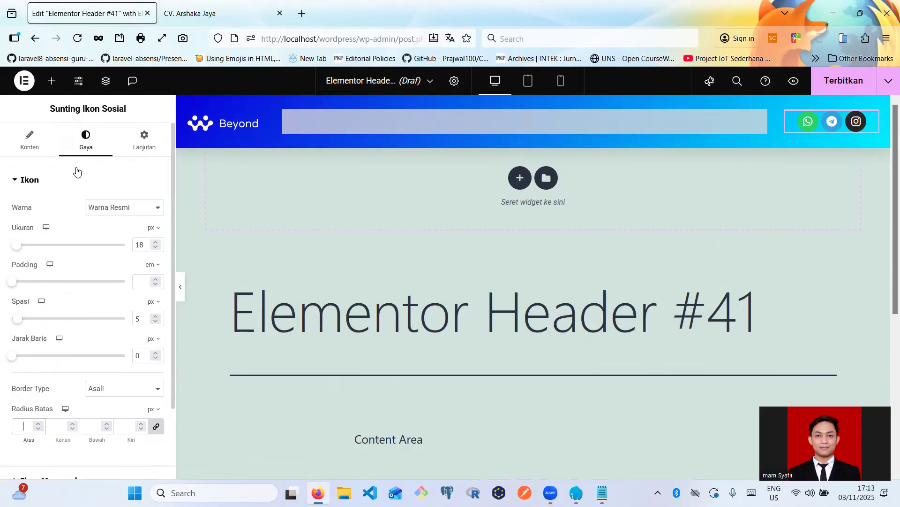
{"action": "left_click", "coordinate": [44, 137]}
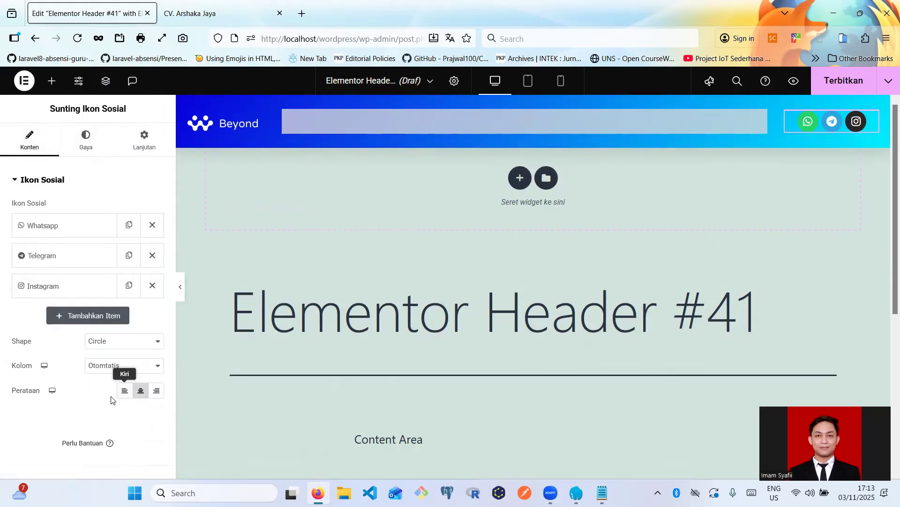
{"action": "left_click", "coordinate": [125, 390]}
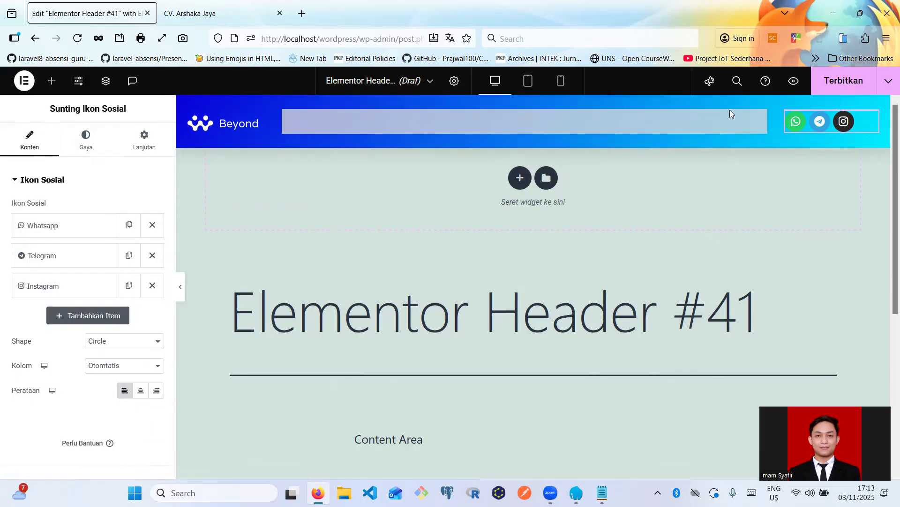
{"action": "left_click", "coordinate": [761, 117]}
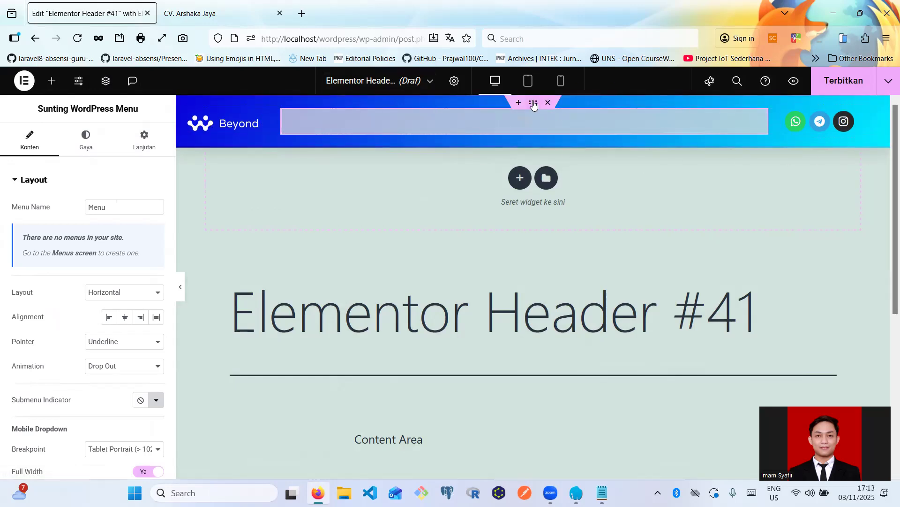
- Change the header section's gradient start colour from #0700DD to #43409C
{"action": "left_click", "coordinate": [533, 104]}
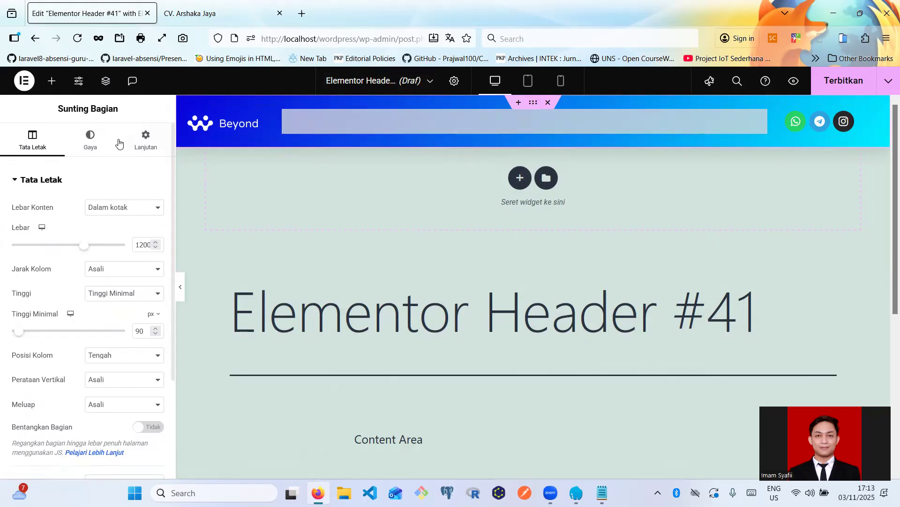
{"action": "left_click", "coordinate": [98, 141]}
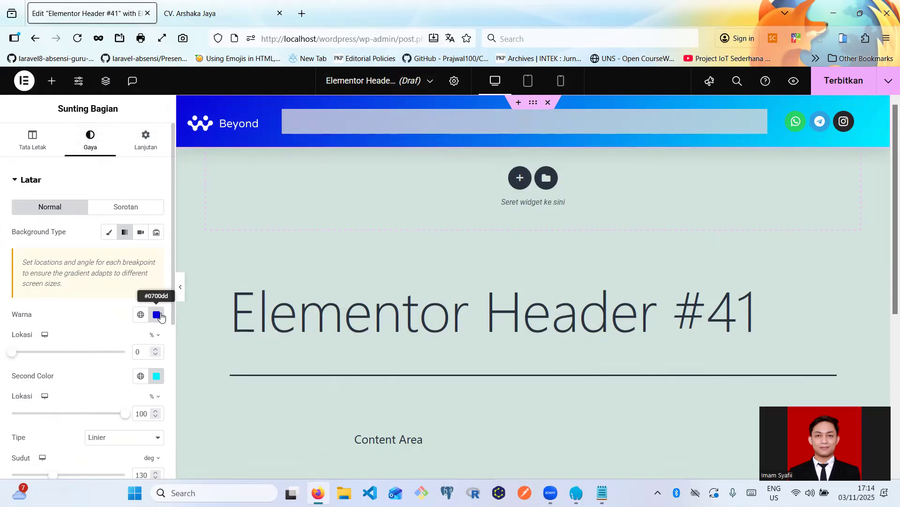
{"action": "left_click", "coordinate": [158, 315]}
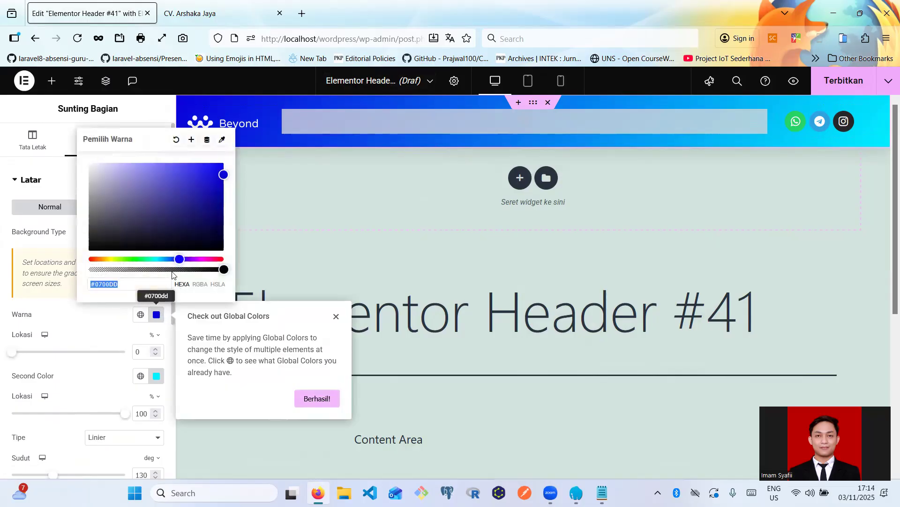
{"action": "mouse_move", "coordinate": [187, 192]}
{"action": "left_mouse_down"}
{"action": "mouse_move", "coordinate": [115, 215]}
{"action": "mouse_move", "coordinate": [142, 194]}
{"action": "mouse_move", "coordinate": [223, 171]}
{"action": "mouse_move", "coordinate": [151, 208]}
{"action": "mouse_move", "coordinate": [168, 196]}
{"action": "left_mouse_up"}
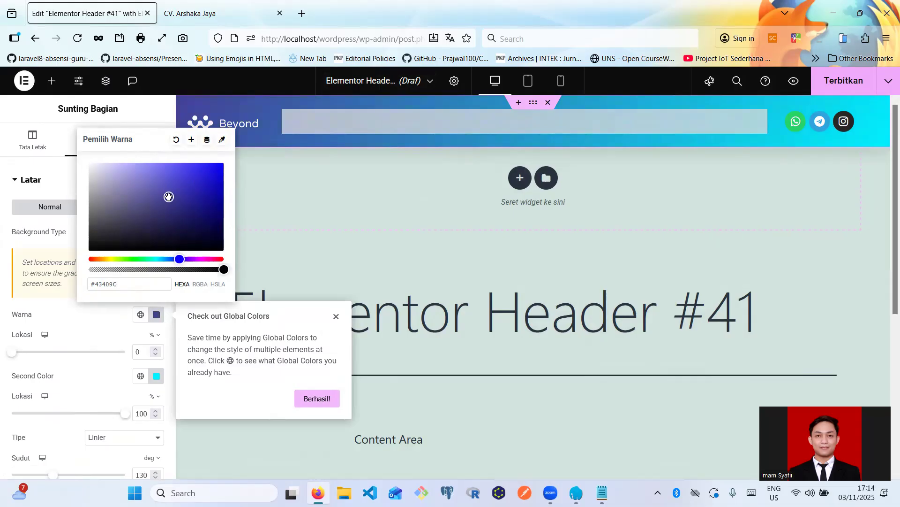
{"action": "left_click", "coordinate": [297, 214]}
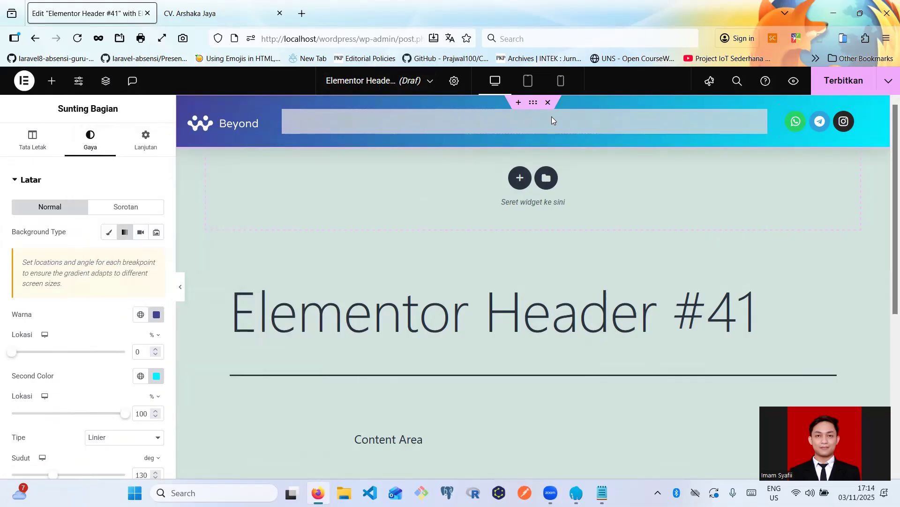
{"action": "left_click", "coordinate": [241, 125]}
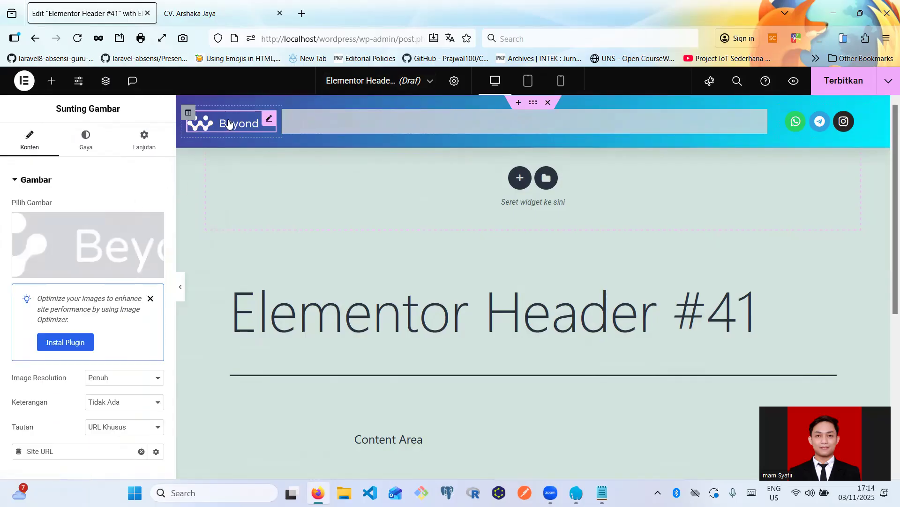
- Google 'logo estetik' in a new tab and browse the image results
{"action": "left_click", "coordinate": [301, 13]}
{"action": "type", "text": "lo"}
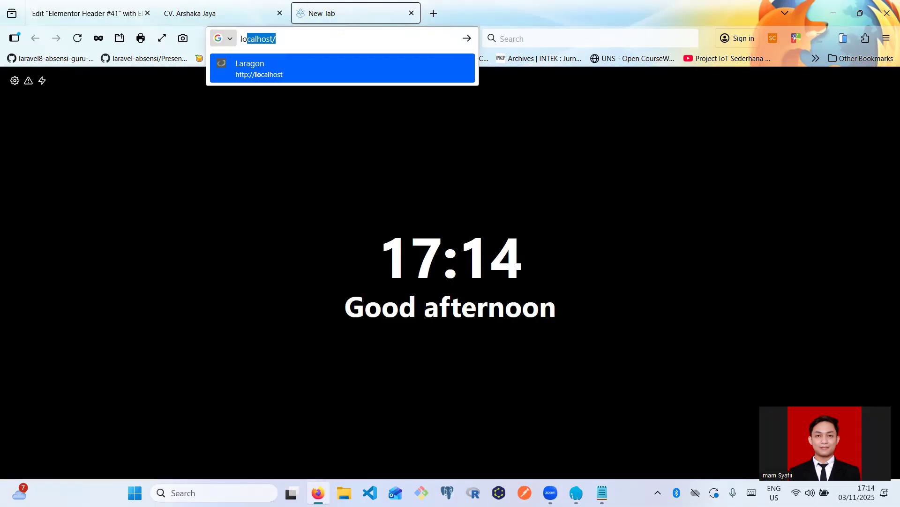
{"action": "type", "text": "go estetik"}
{"action": "key", "text": "Return"}
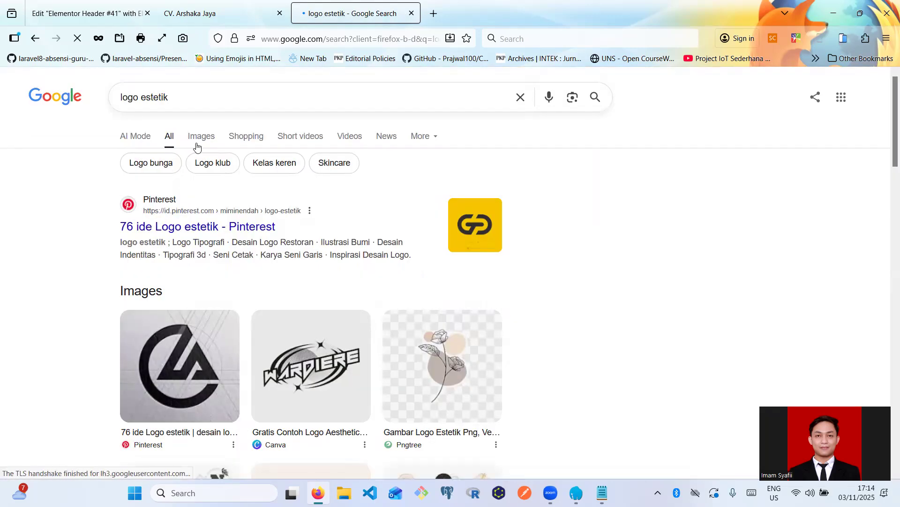
{"action": "left_click", "coordinate": [196, 145]}
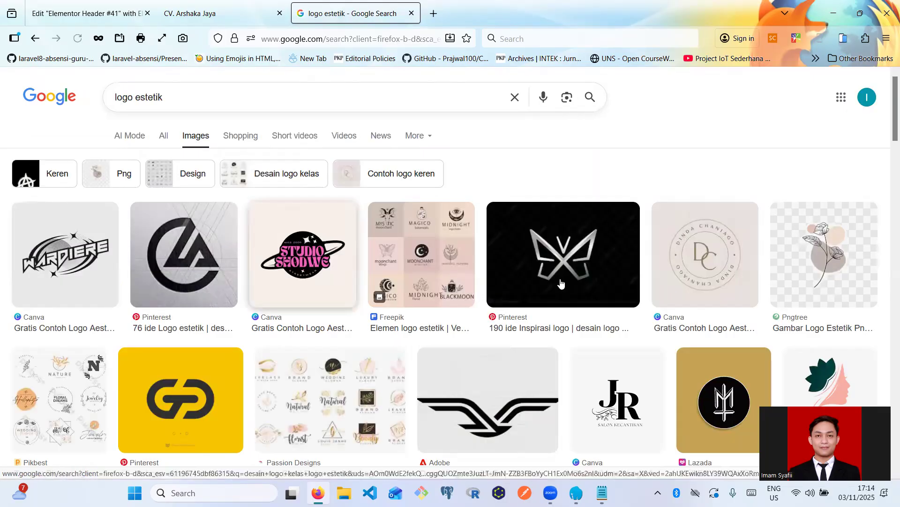
{"action": "scroll", "coordinate": [474, 337], "scroll_direction": "down", "scroll_amount": 2}
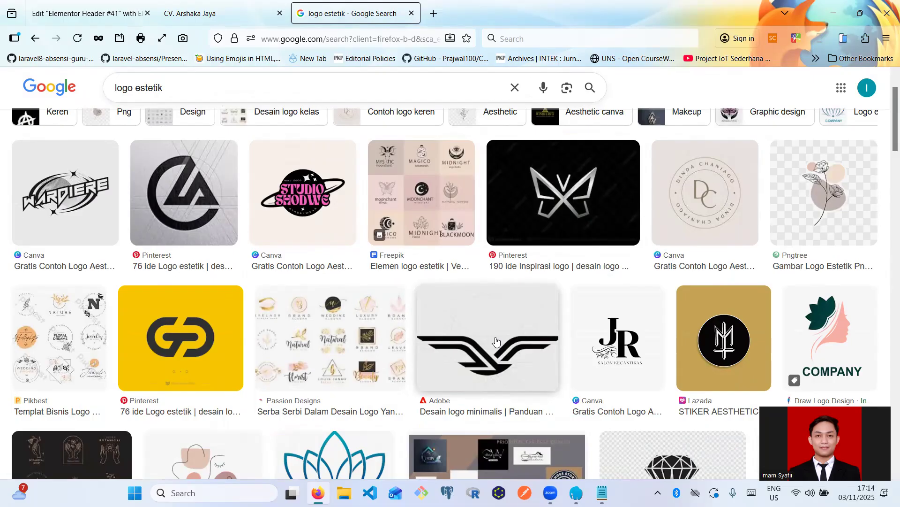
{"action": "scroll", "coordinate": [496, 341], "scroll_direction": "down", "scroll_amount": 3}
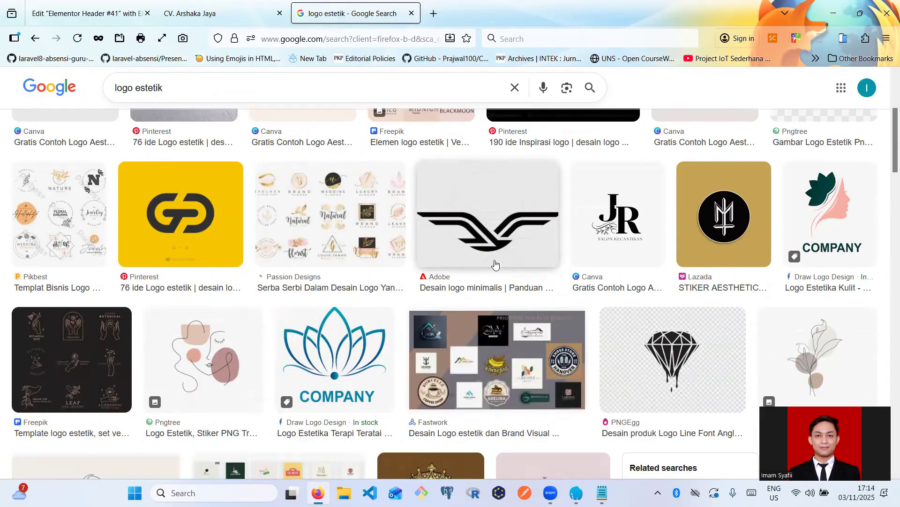
- Save the black wing logo image as a JPEG into Downloads
{"action": "left_click", "coordinate": [495, 231]}
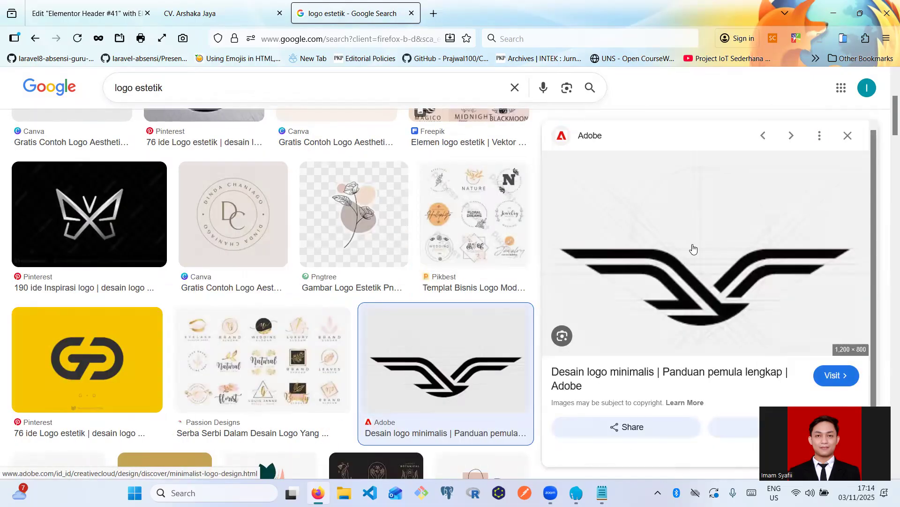
{"action": "scroll", "coordinate": [704, 284], "scroll_direction": "down", "scroll_amount": 5}
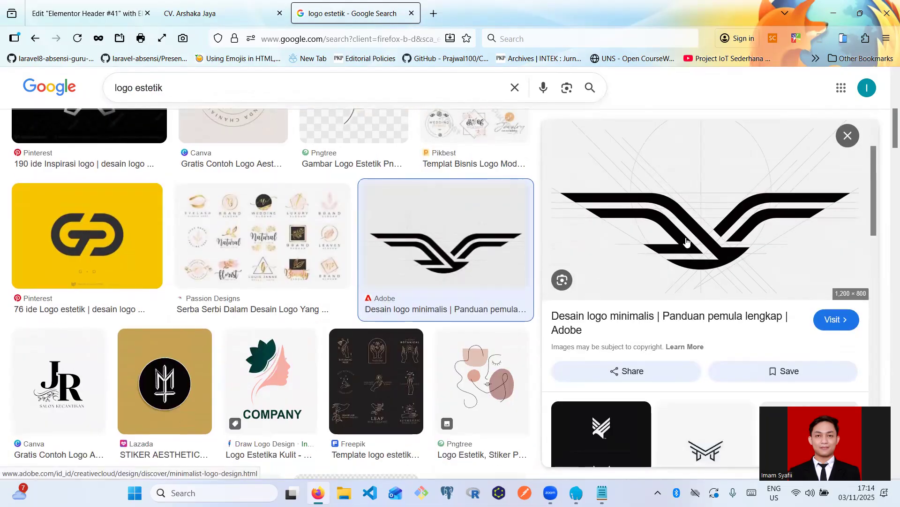
{"action": "scroll", "coordinate": [689, 305], "scroll_direction": "up", "scroll_amount": 5}
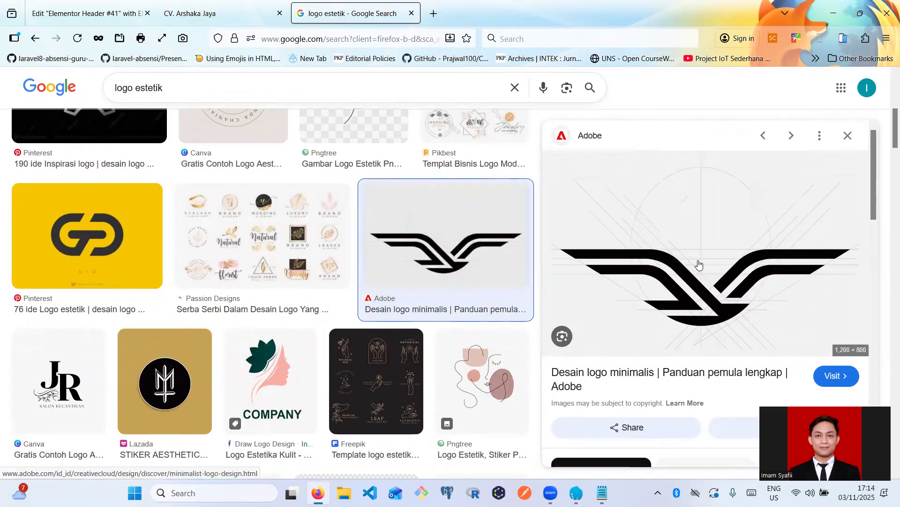
{"action": "right_click", "coordinate": [697, 262]}
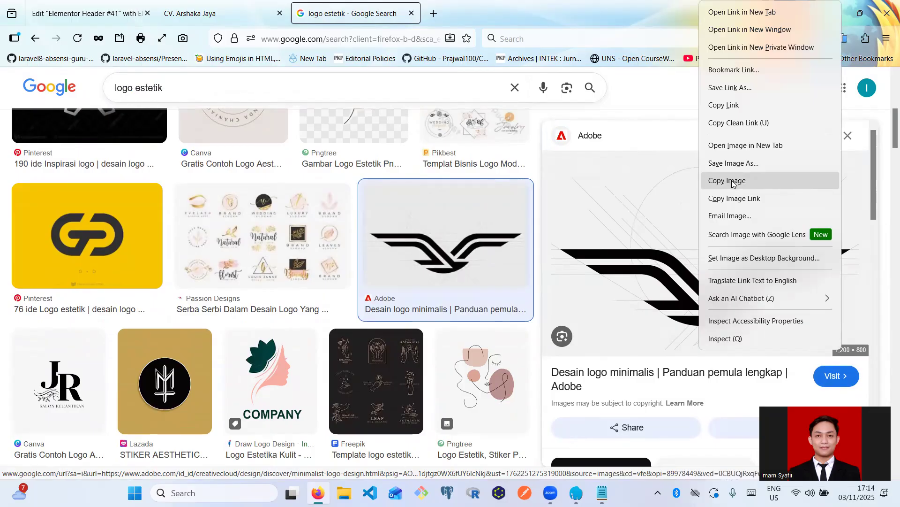
{"action": "left_click", "coordinate": [733, 164]}
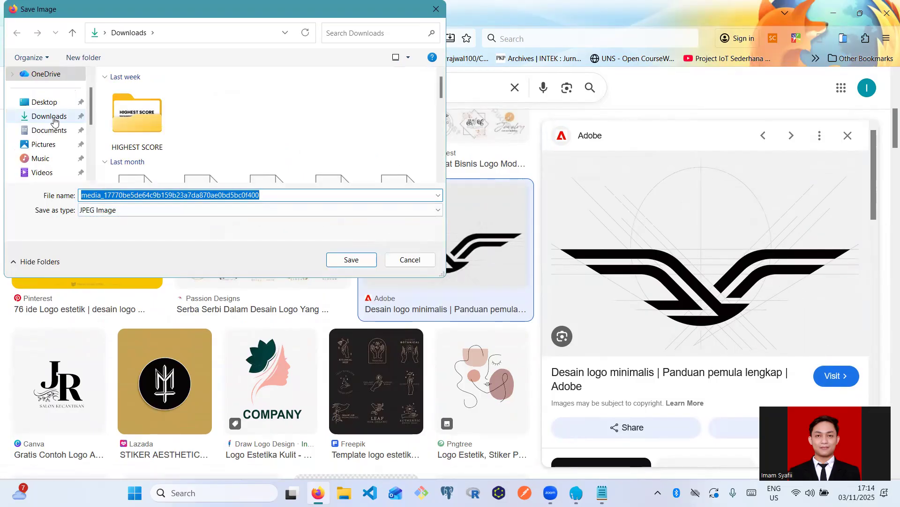
{"action": "left_click", "coordinate": [51, 117]}
{"action": "left_click", "coordinate": [344, 258]}
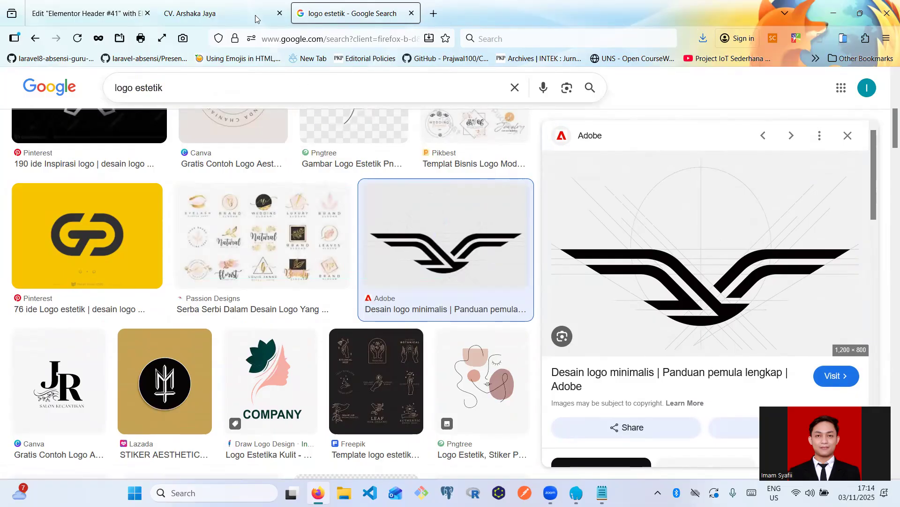
{"action": "left_click", "coordinate": [227, 9]}
- Upload the downloaded wing logo JPEG to the media library and insert it as the header image
{"action": "left_click", "coordinate": [94, 13]}
{"action": "mouse_move", "coordinate": [114, 239]}
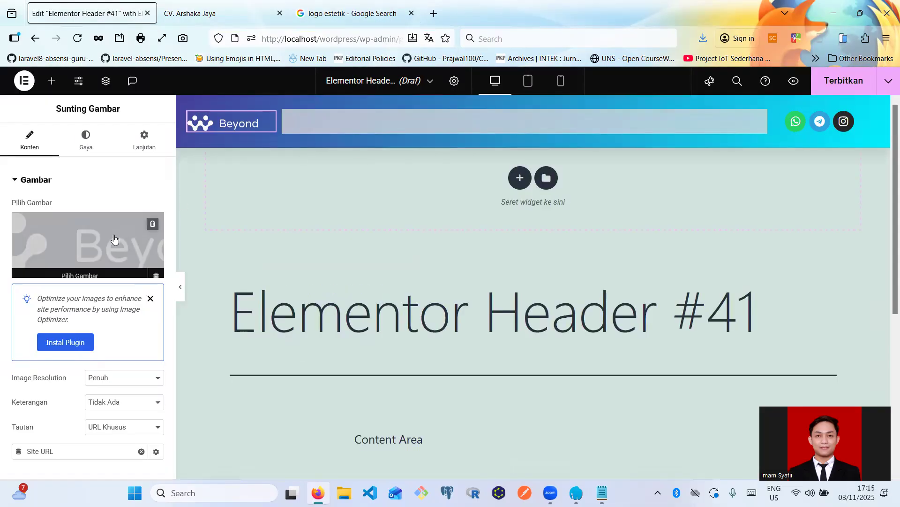
{"action": "left_click", "coordinate": [159, 212]}
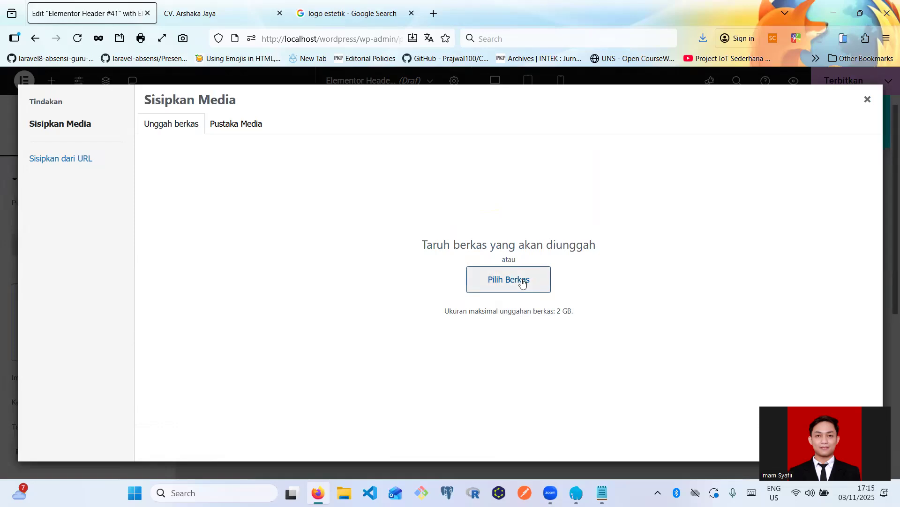
{"action": "left_click", "coordinate": [524, 282]}
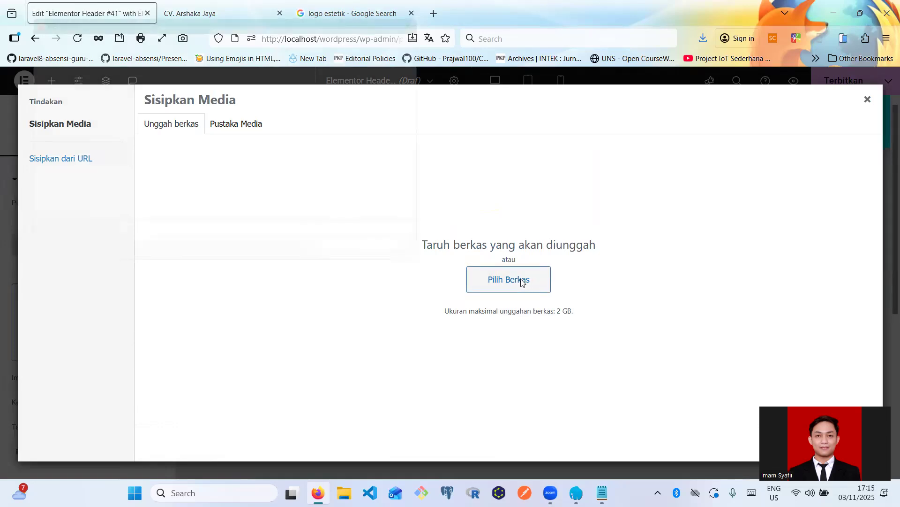
{"action": "left_click", "coordinate": [137, 126]}
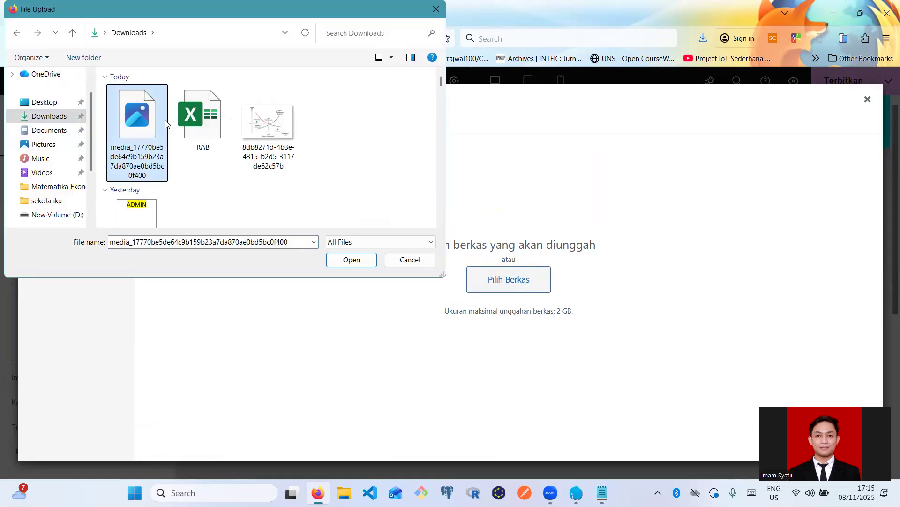
{"action": "left_click", "coordinate": [352, 260]}
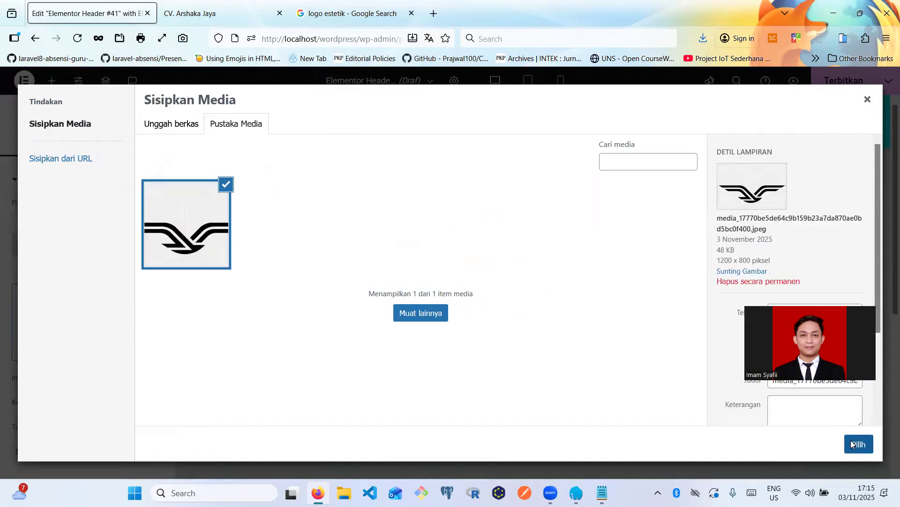
{"action": "left_click", "coordinate": [852, 443]}
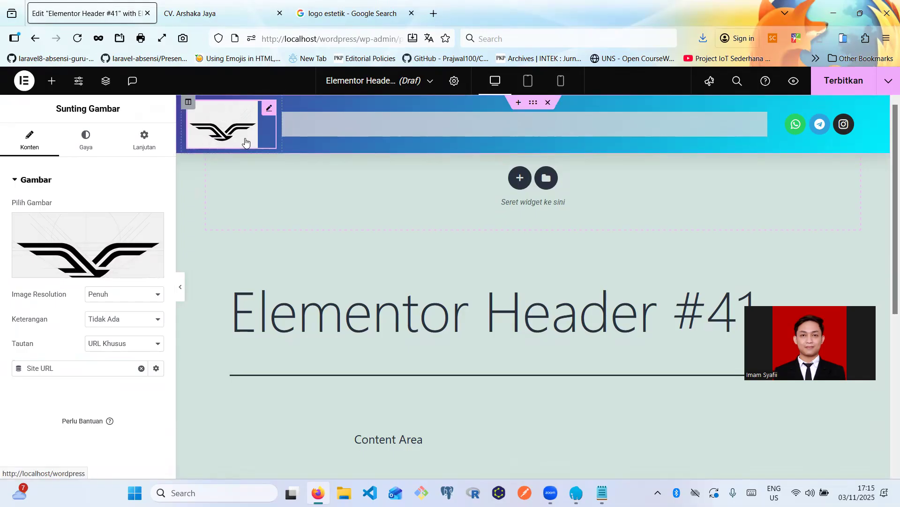
- On the Gaya tab, bring the wing logo's Lebar down to 60 px and centre-align it
{"action": "left_click", "coordinate": [90, 148]}
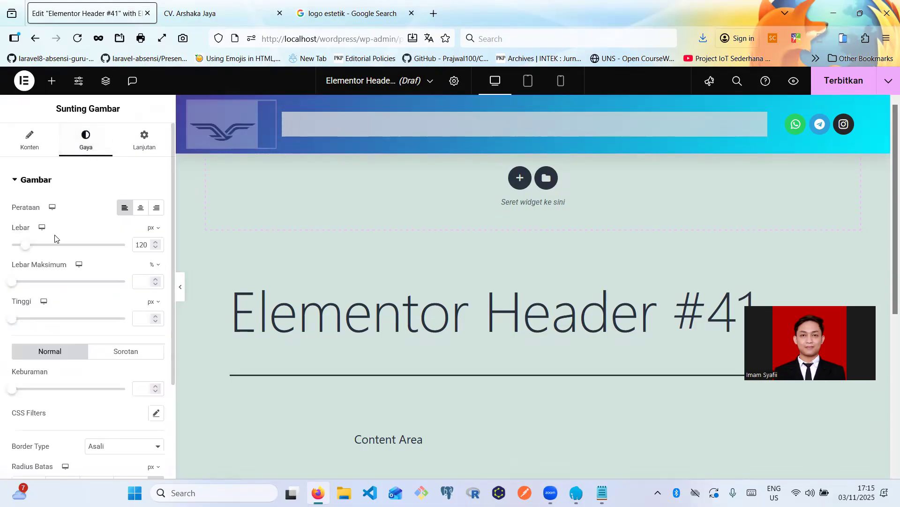
{"action": "left_click_drag", "start_coordinate": [26, 250], "coordinate": [19, 251]}
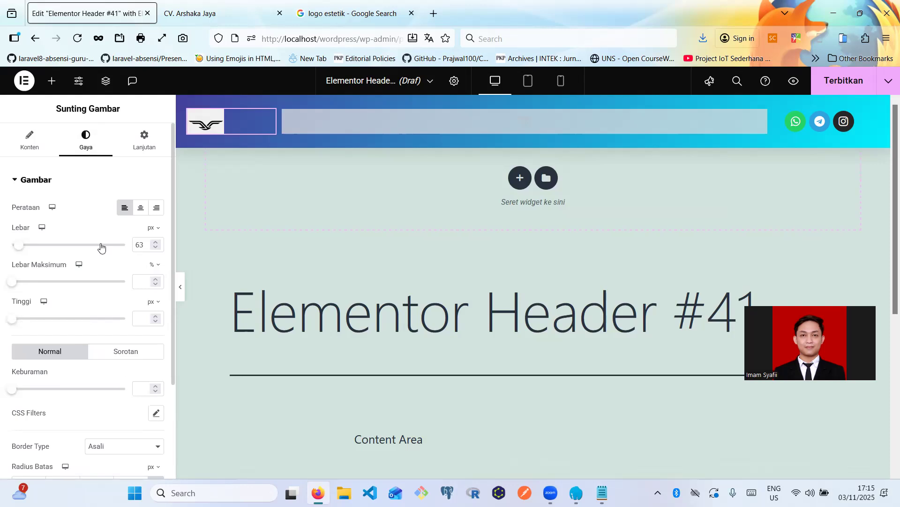
{"action": "left_click", "coordinate": [155, 249]}
{"action": "left_click", "coordinate": [155, 249]}
{"action": "left_click", "coordinate": [155, 248]}
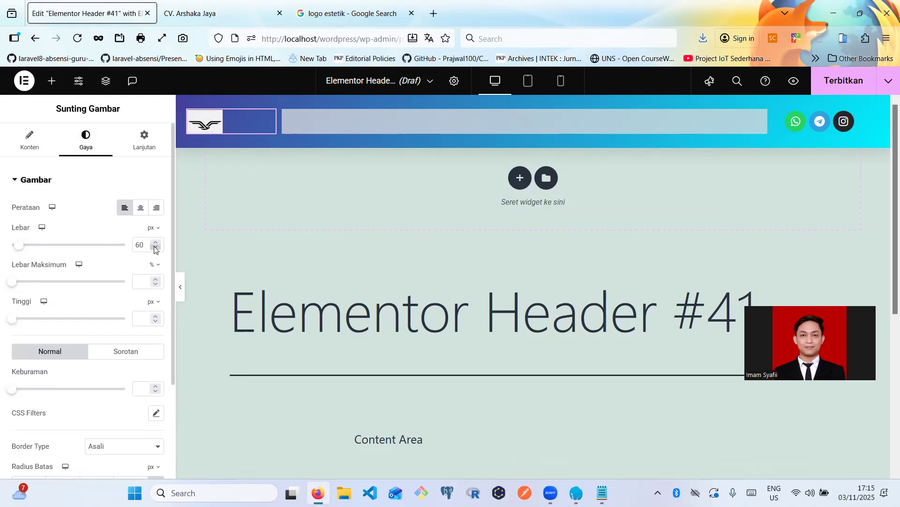
{"action": "scroll", "coordinate": [98, 411], "scroll_direction": "down", "scroll_amount": 3}
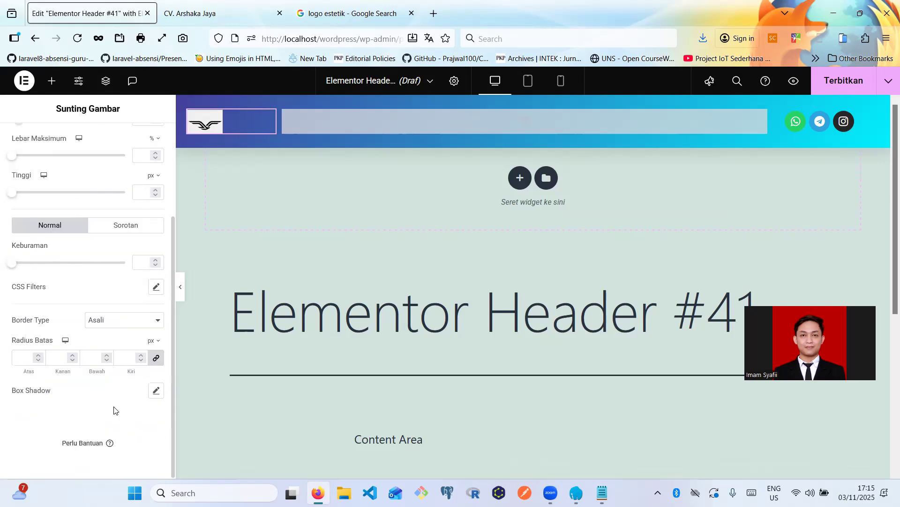
{"action": "scroll", "coordinate": [63, 369], "scroll_direction": "up", "scroll_amount": 3}
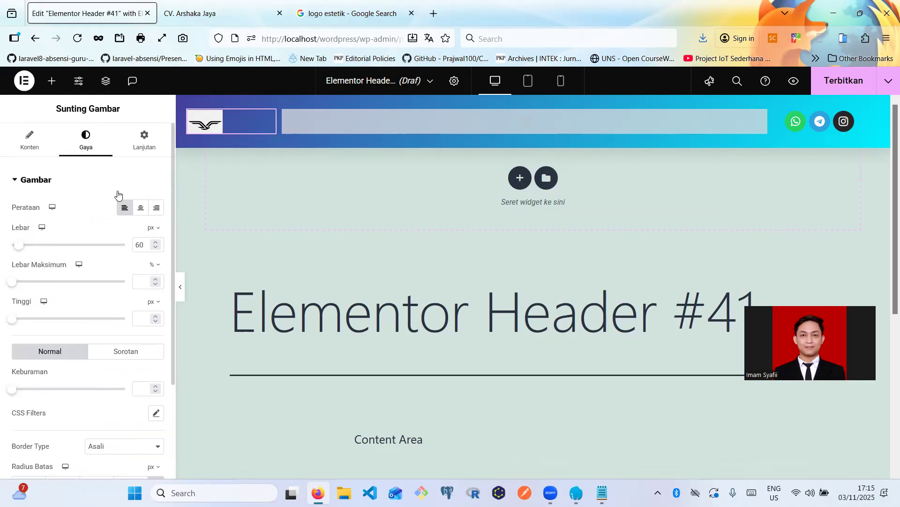
{"action": "left_click", "coordinate": [138, 210]}
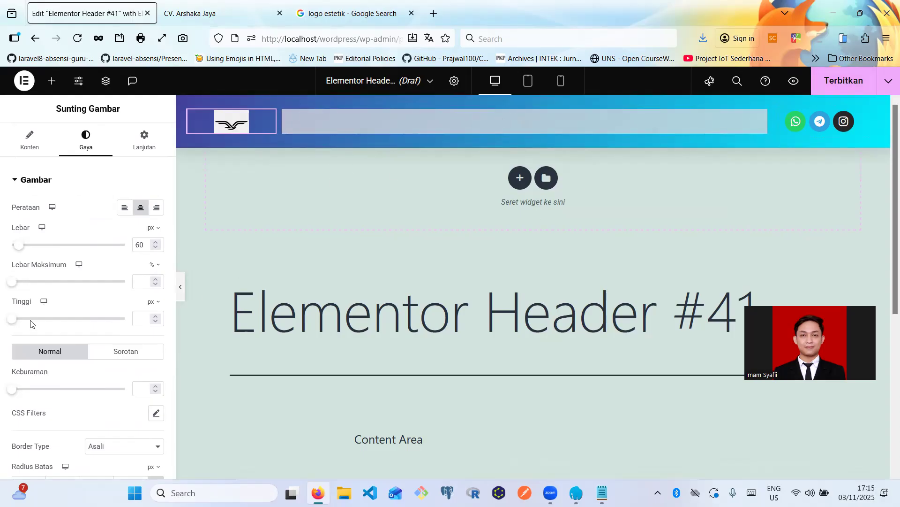
- Publish header #41 with an Entire Site condition, then reload the live site to check it
{"action": "left_click", "coordinate": [859, 83]}
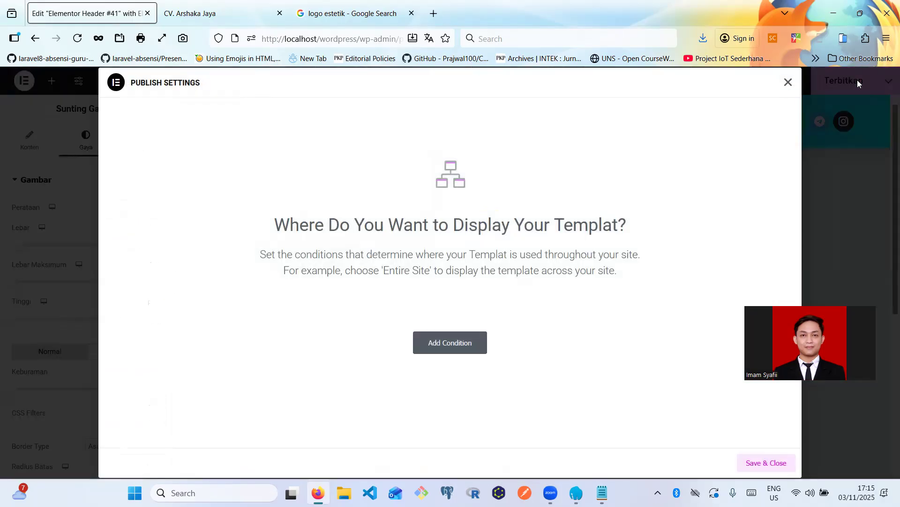
{"action": "left_click", "coordinate": [447, 343]}
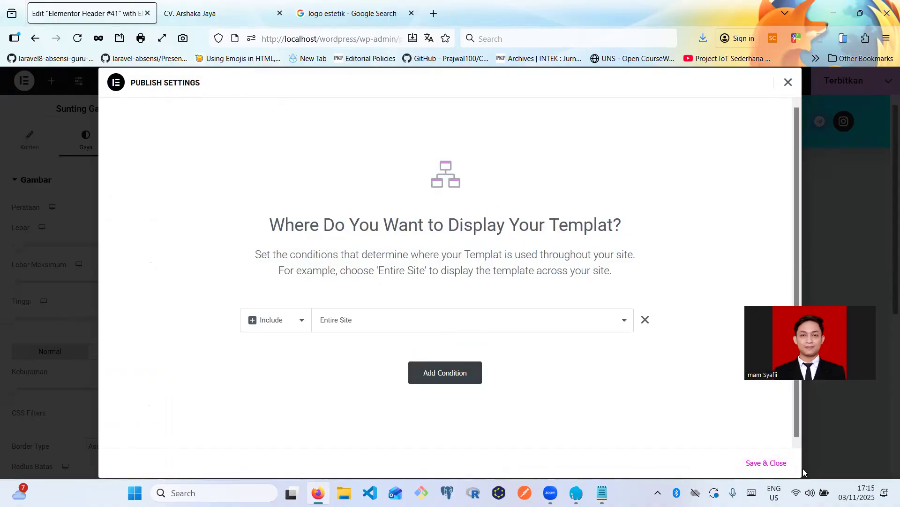
{"action": "left_click", "coordinate": [787, 465]}
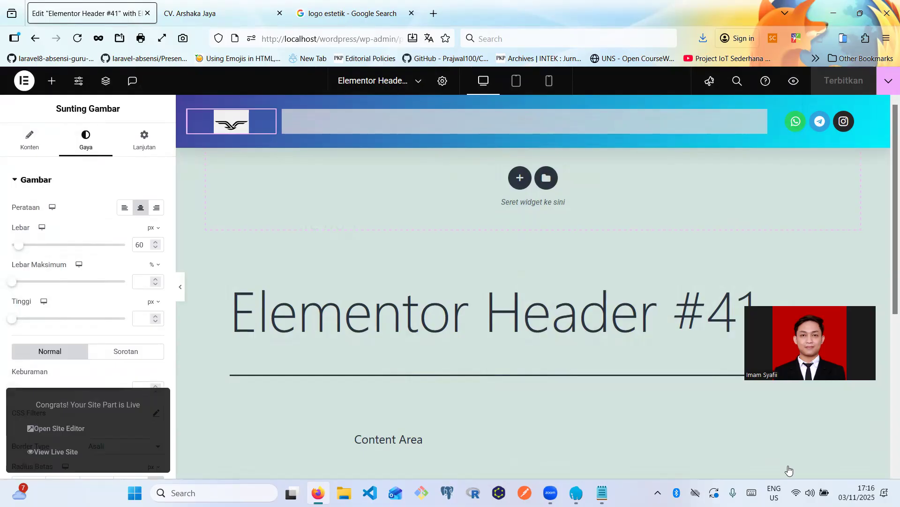
{"action": "left_click", "coordinate": [192, 13]}
{"action": "left_click", "coordinate": [78, 38]}
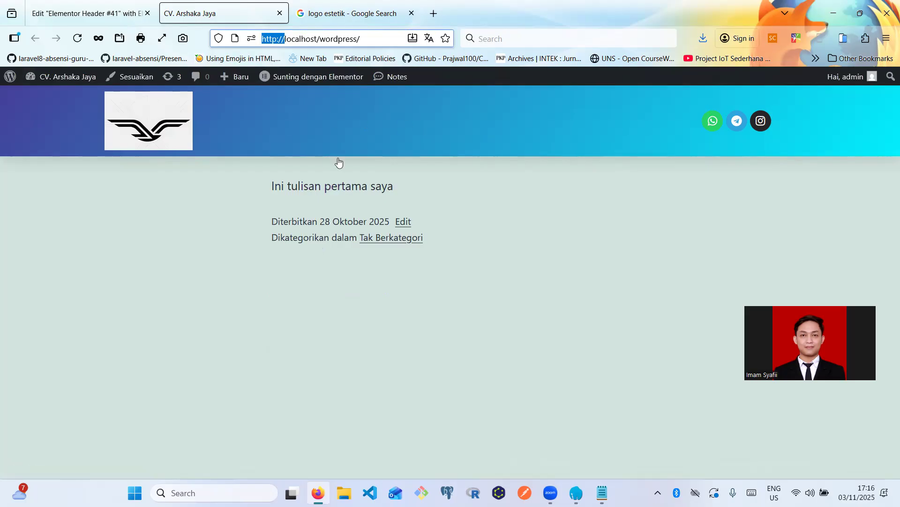
- Set the header logo's image resolution to Medium - 300 x 300
{"action": "left_click", "coordinate": [157, 20]}
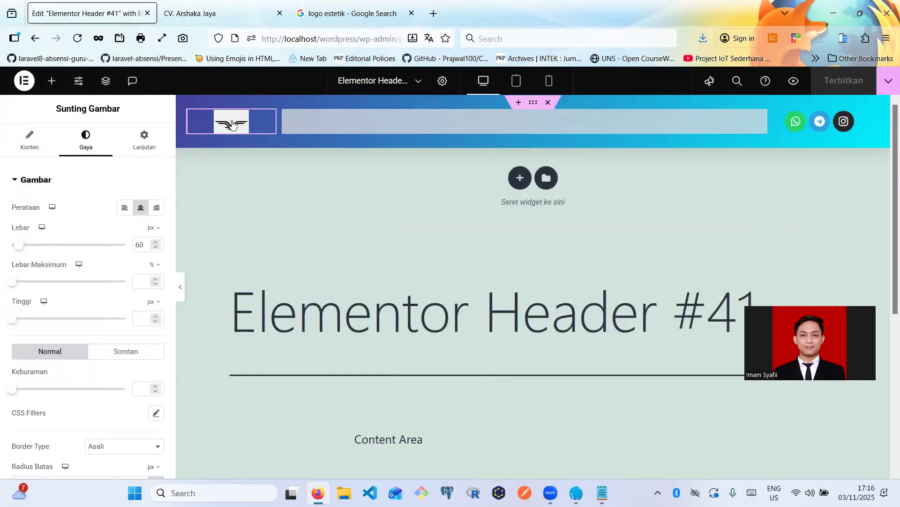
{"action": "left_click", "coordinate": [40, 148]}
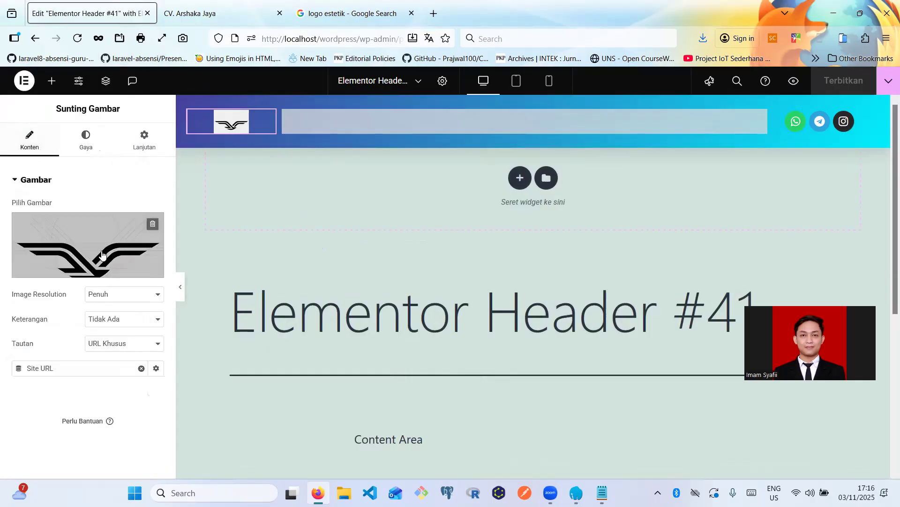
{"action": "left_click", "coordinate": [104, 300]}
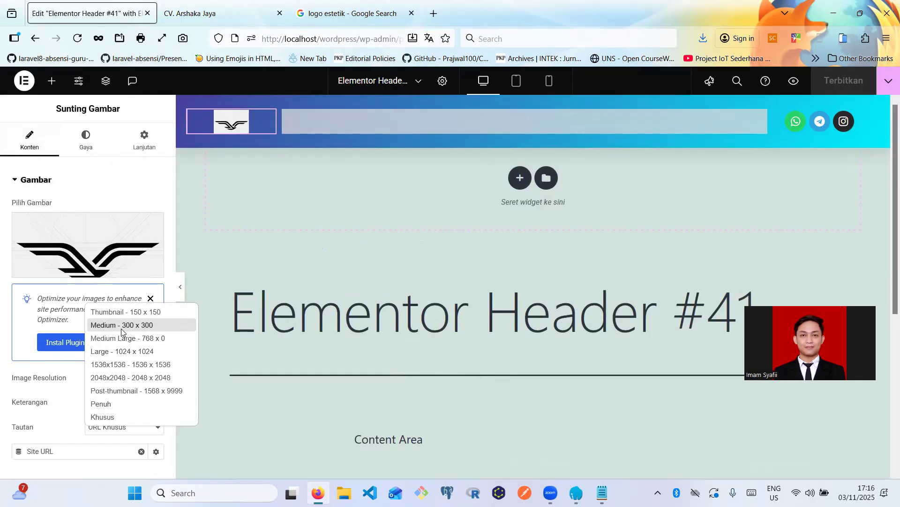
{"action": "left_click", "coordinate": [121, 329]}
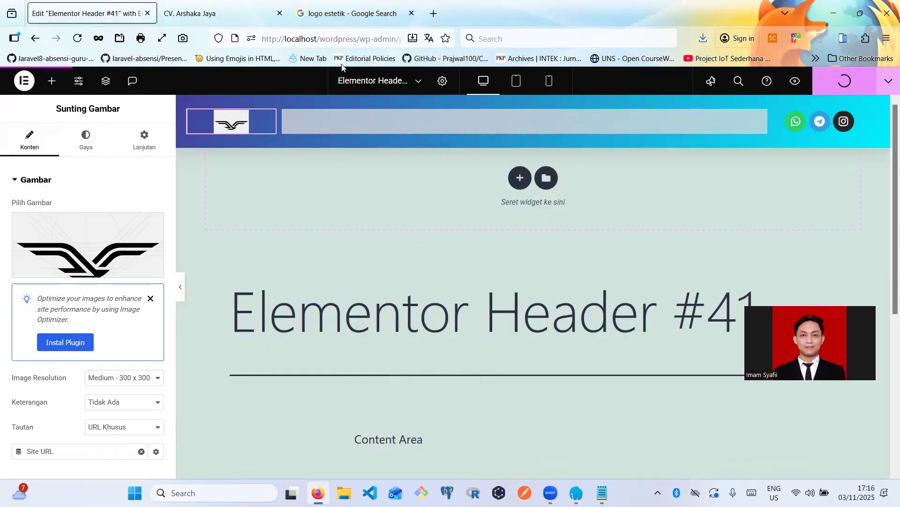
- Reload the live site to check the header, then review the logo's style and advanced settings
{"action": "mouse_move", "coordinate": [238, 4]}
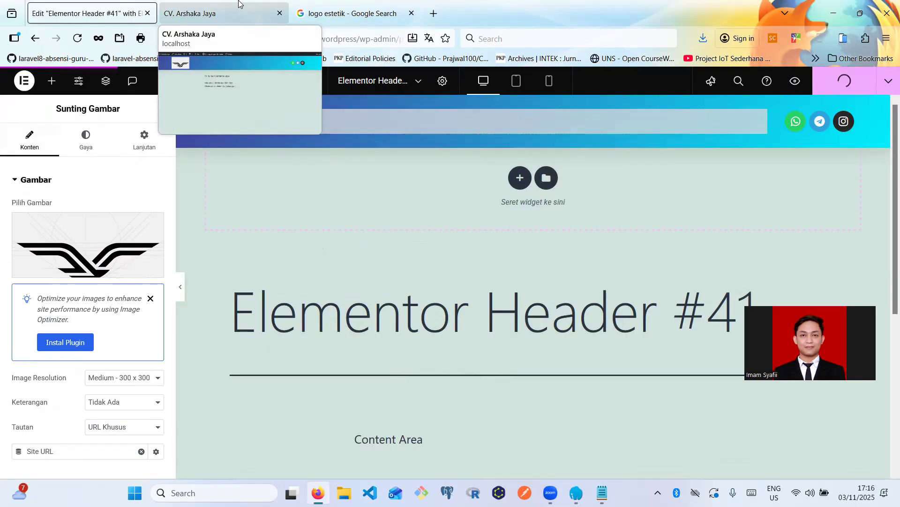
{"action": "left_click", "coordinate": [238, 4]}
{"action": "left_click", "coordinate": [77, 37]}
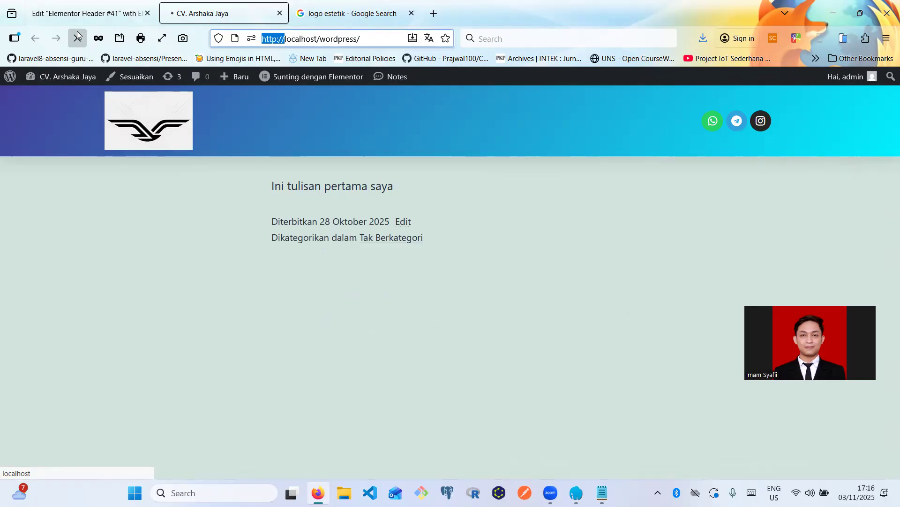
{"action": "left_click", "coordinate": [139, 13]}
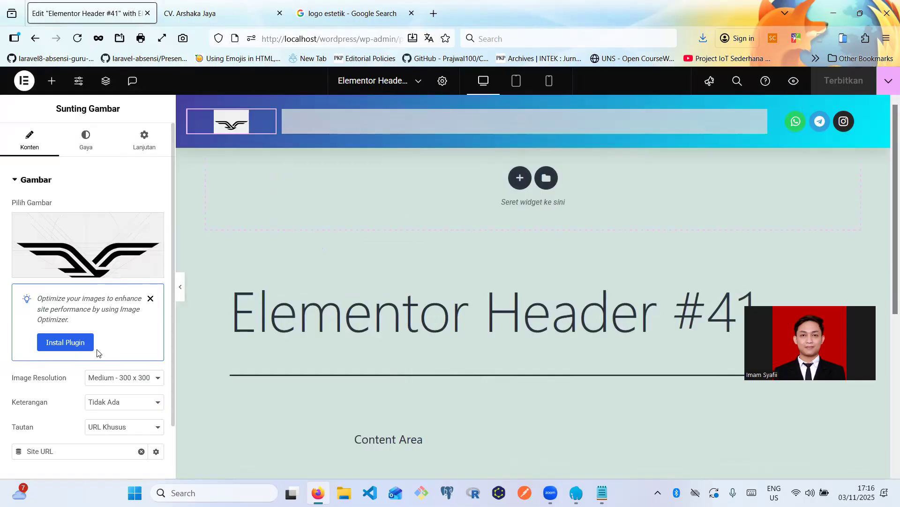
{"action": "scroll", "coordinate": [97, 352], "scroll_direction": "down", "scroll_amount": 2}
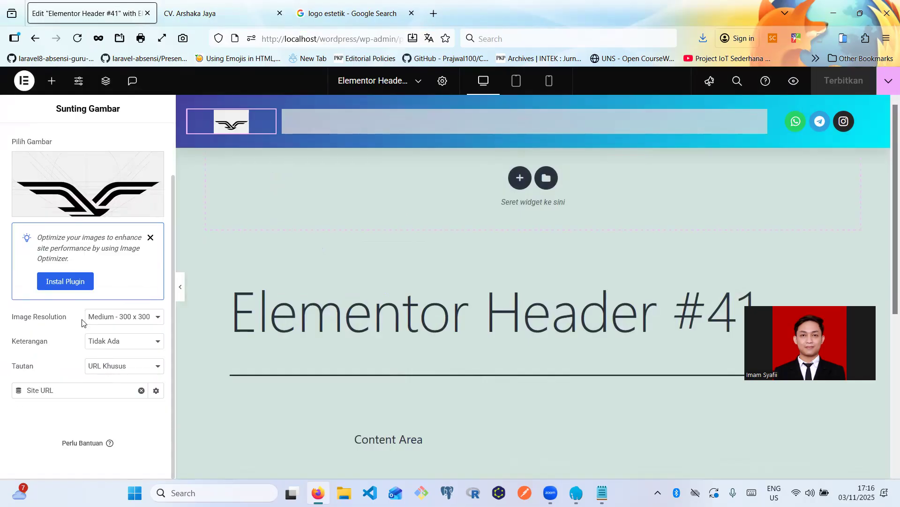
{"action": "scroll", "coordinate": [82, 323], "scroll_direction": "up", "scroll_amount": 2}
{"action": "left_click", "coordinate": [98, 137]}
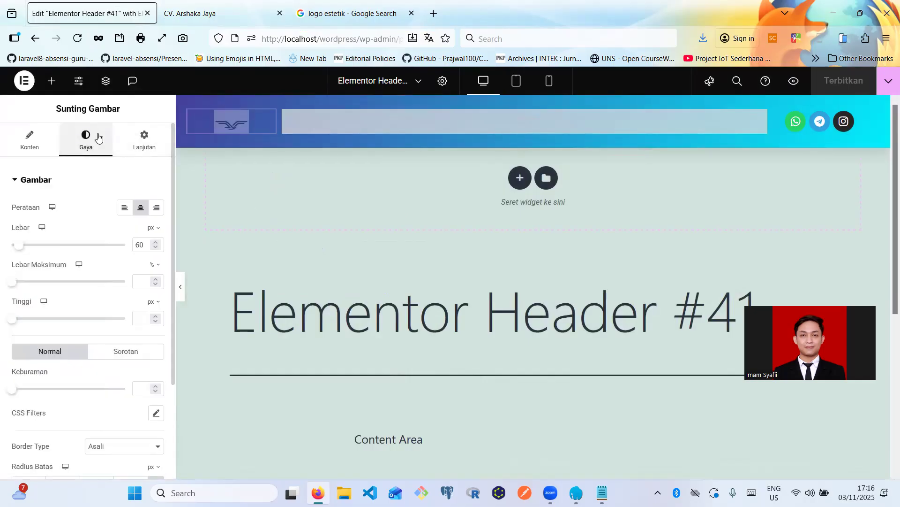
{"action": "left_click", "coordinate": [143, 139]}
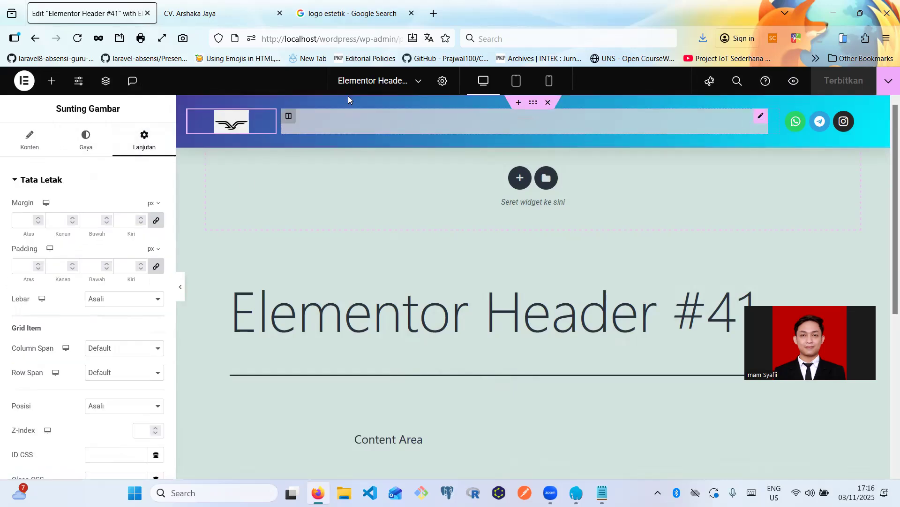
- After one more live-site check, exit the editor with Keluar menuju WordPress
{"action": "left_click", "coordinate": [236, 4]}
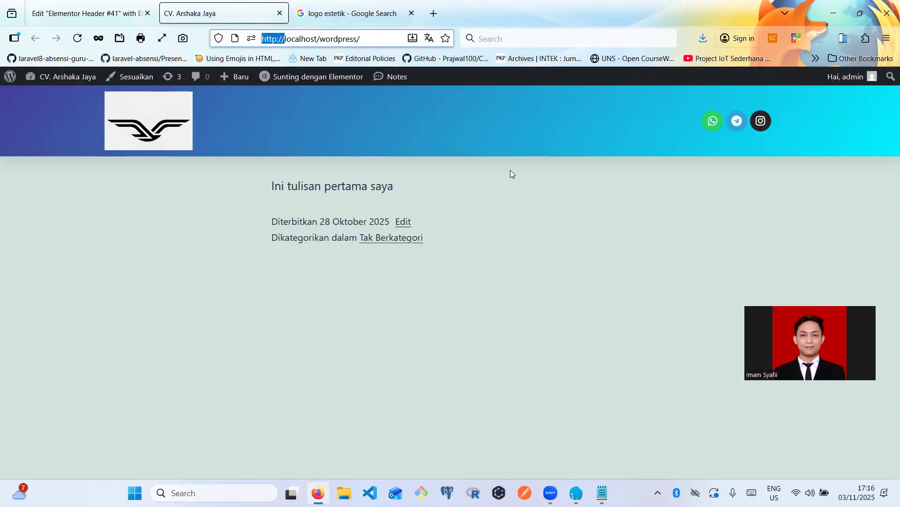
{"action": "left_click", "coordinate": [47, 2]}
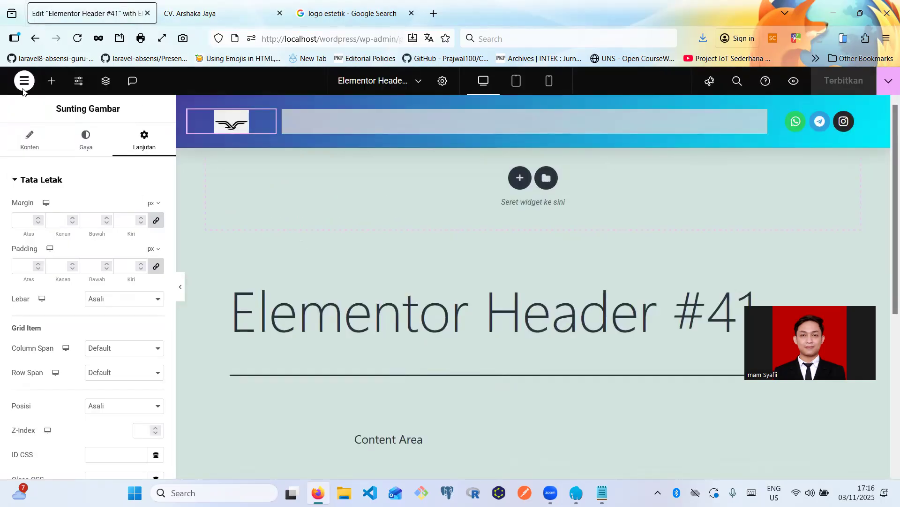
{"action": "left_click", "coordinate": [24, 80]}
{"action": "left_click", "coordinate": [70, 194]}
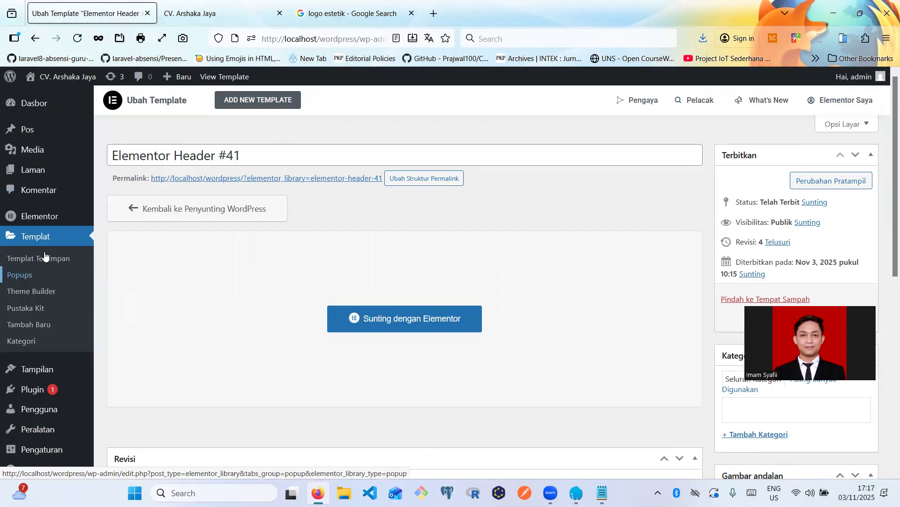
- Go to Theme Builder under the Templat menu in the admin sidebar
{"action": "left_click", "coordinate": [43, 292]}
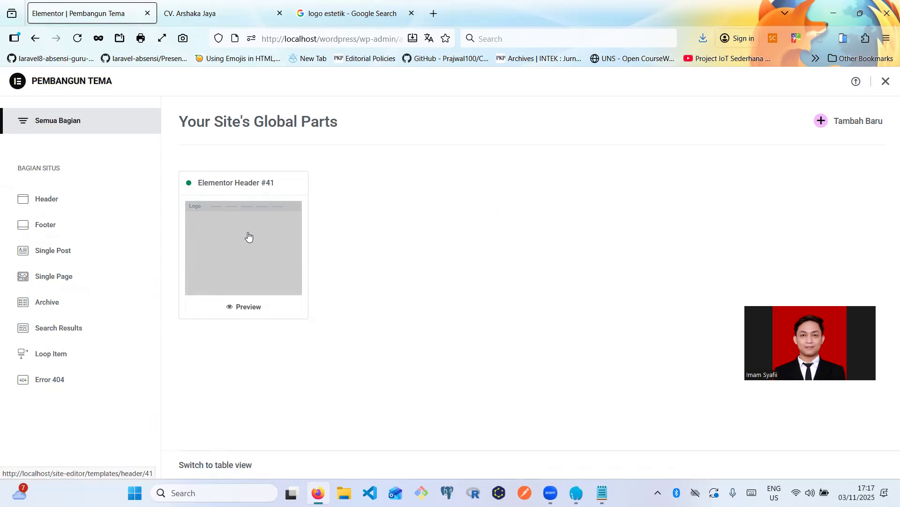
- Switch Theme Builder to Footer templates and add a new footer, Elementor Footer #49
{"action": "left_click", "coordinate": [45, 226]}
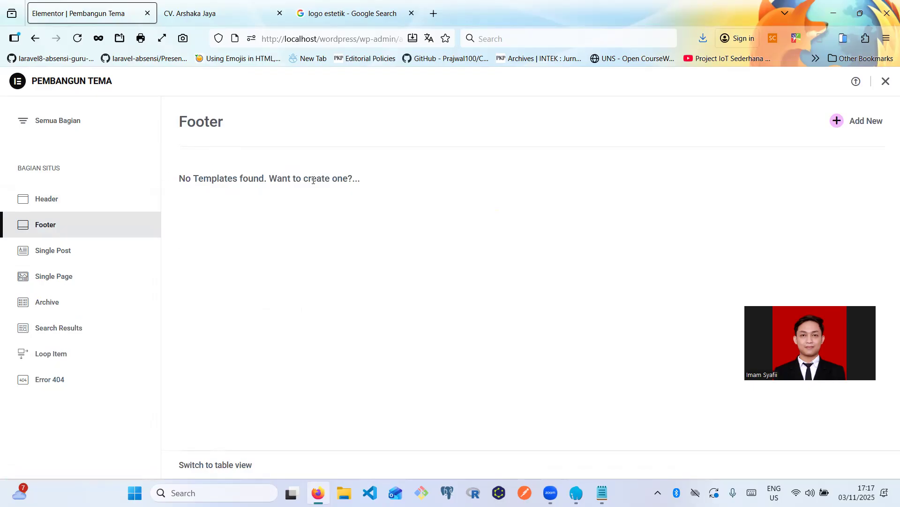
{"action": "left_click_drag", "start_coordinate": [271, 181], "coordinate": [394, 184]}
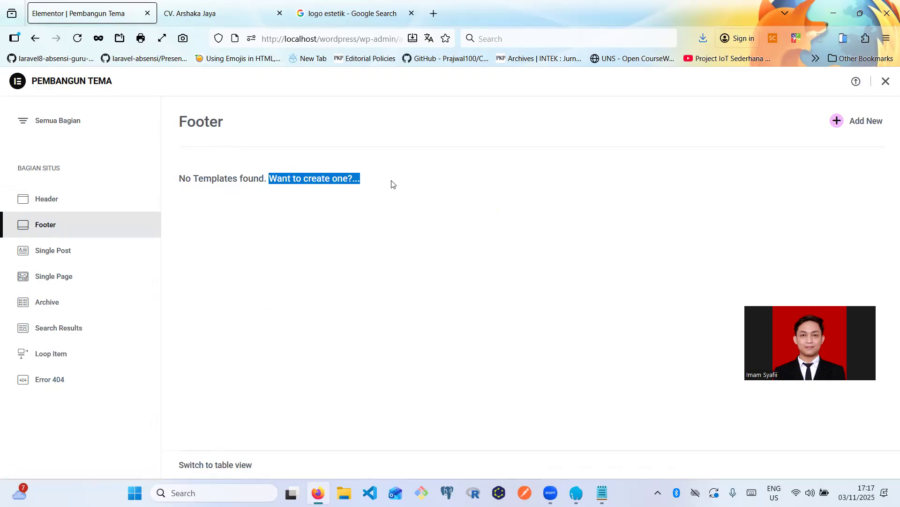
{"action": "left_click", "coordinate": [864, 123]}
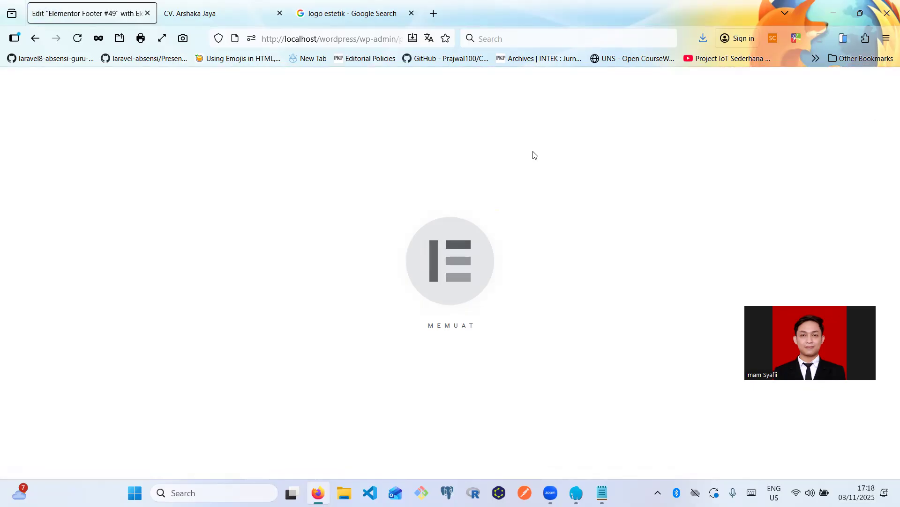
- Browse the Footer blocks in Pustaka Blok and insert the Beyond block into Footer #49
{"action": "mouse_move", "coordinate": [237, 4]}
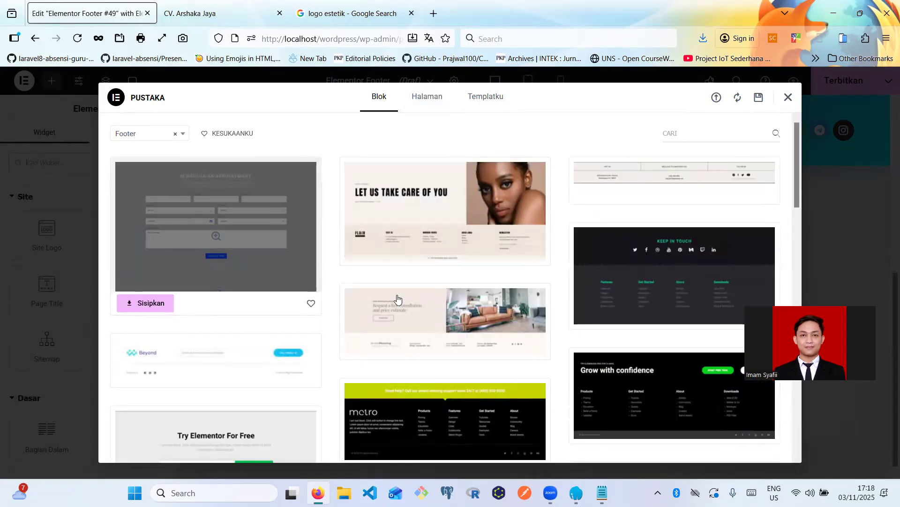
{"action": "mouse_move", "coordinate": [397, 298]}
{"action": "scroll", "coordinate": [398, 298], "scroll_direction": "down", "scroll_amount": 7}
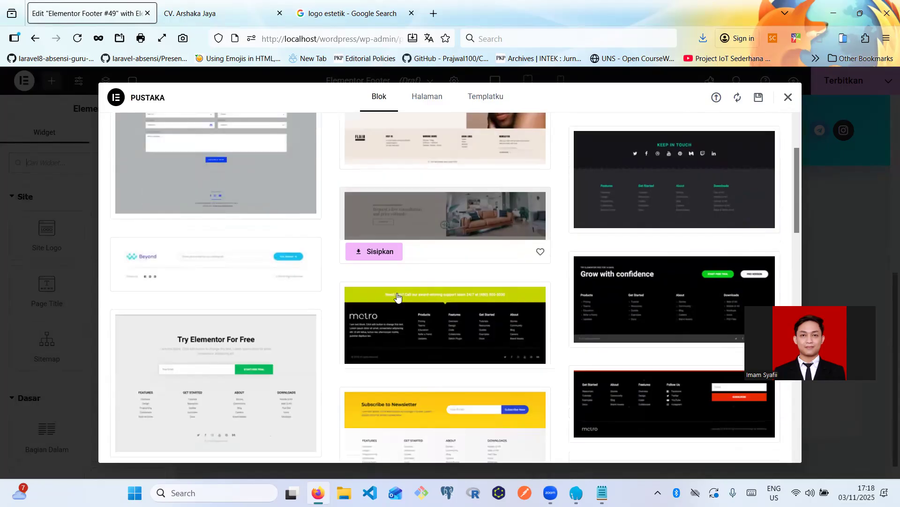
{"action": "scroll", "coordinate": [569, 311], "scroll_direction": "down", "scroll_amount": 6}
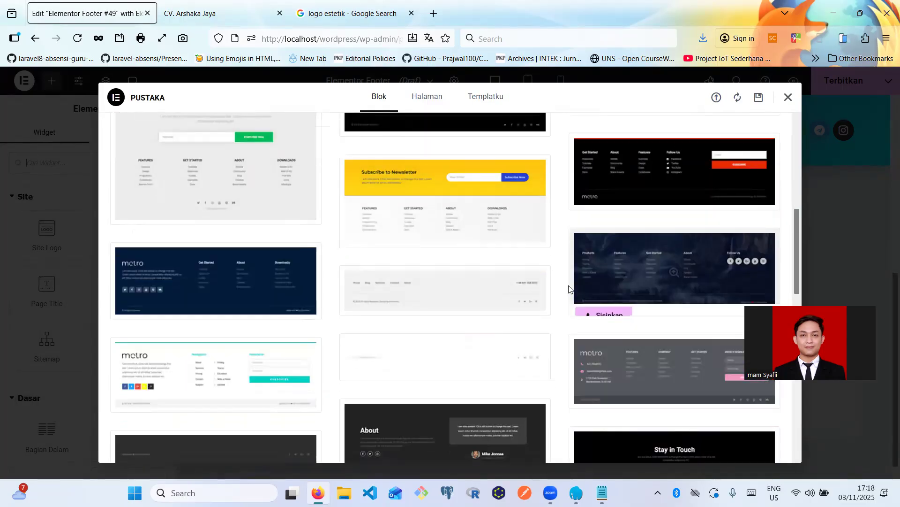
{"action": "scroll", "coordinate": [435, 330], "scroll_direction": "down", "scroll_amount": 4}
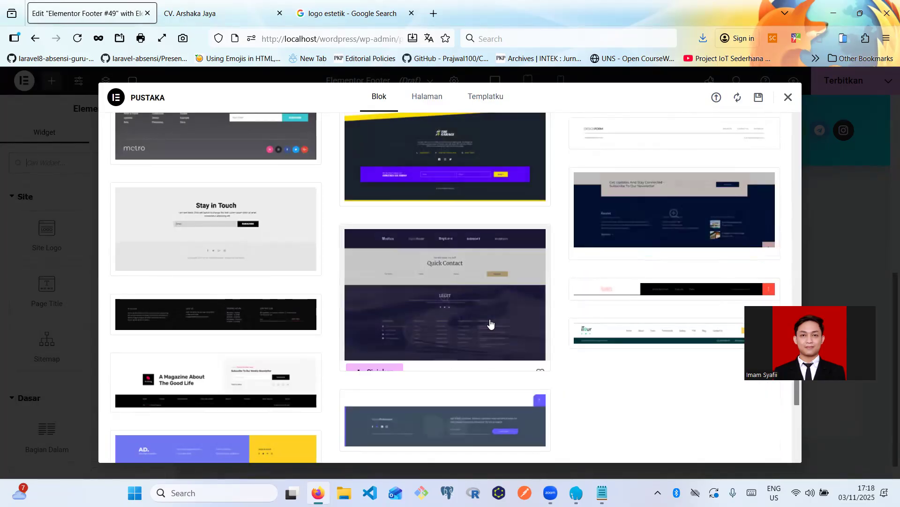
{"action": "scroll", "coordinate": [488, 321], "scroll_direction": "down", "scroll_amount": 5}
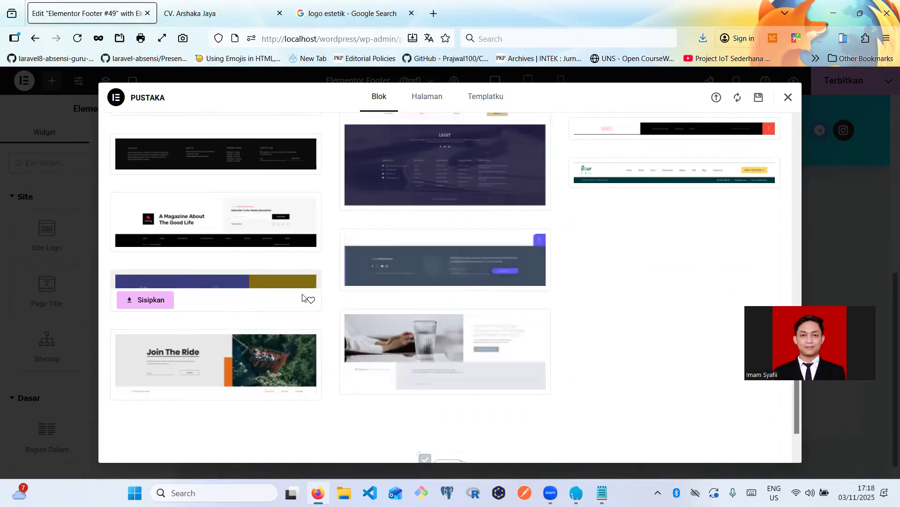
{"action": "scroll", "coordinate": [302, 298], "scroll_direction": "up", "scroll_amount": 5}
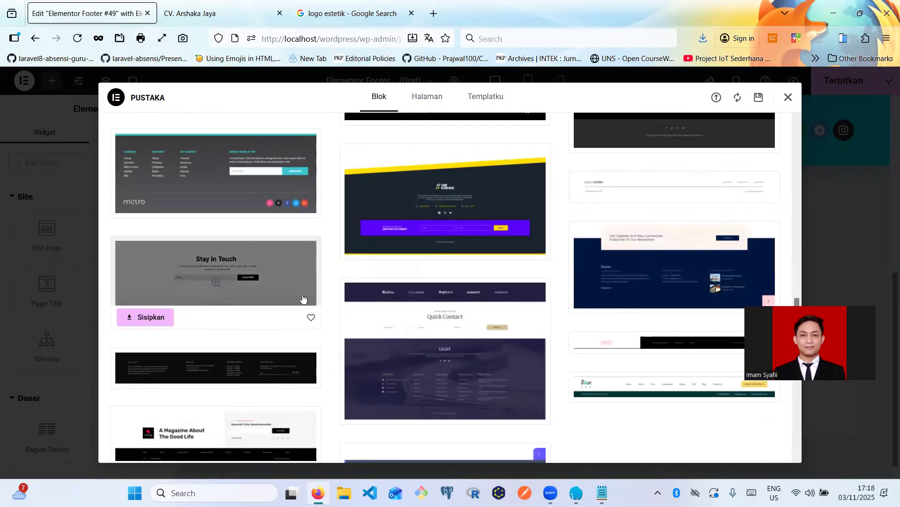
{"action": "scroll", "coordinate": [302, 298], "scroll_direction": "up", "scroll_amount": 4}
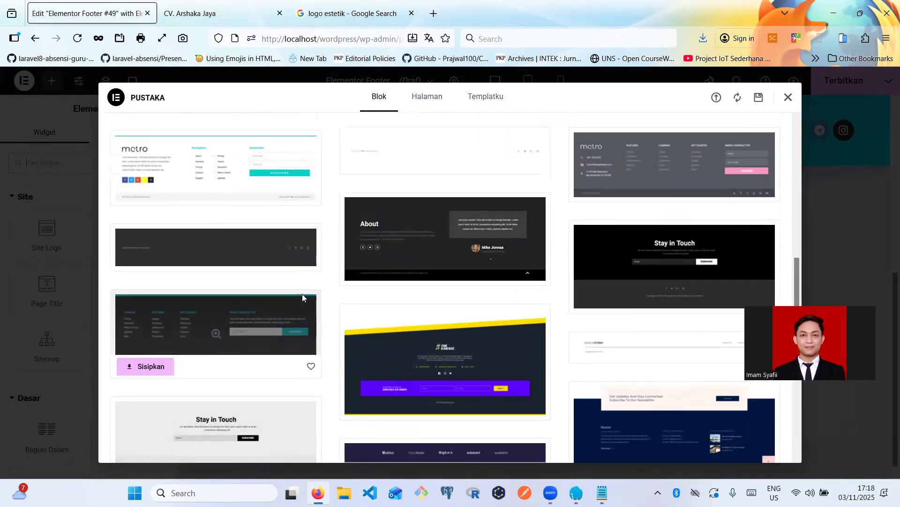
{"action": "scroll", "coordinate": [266, 308], "scroll_direction": "up", "scroll_amount": 4}
{"action": "scroll", "coordinate": [234, 319], "scroll_direction": "up", "scroll_amount": 4}
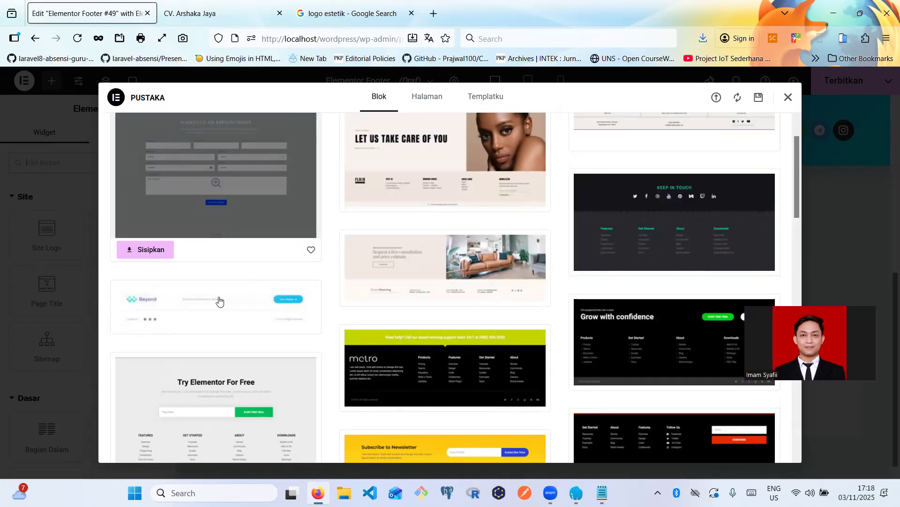
{"action": "left_click", "coordinate": [150, 322]}
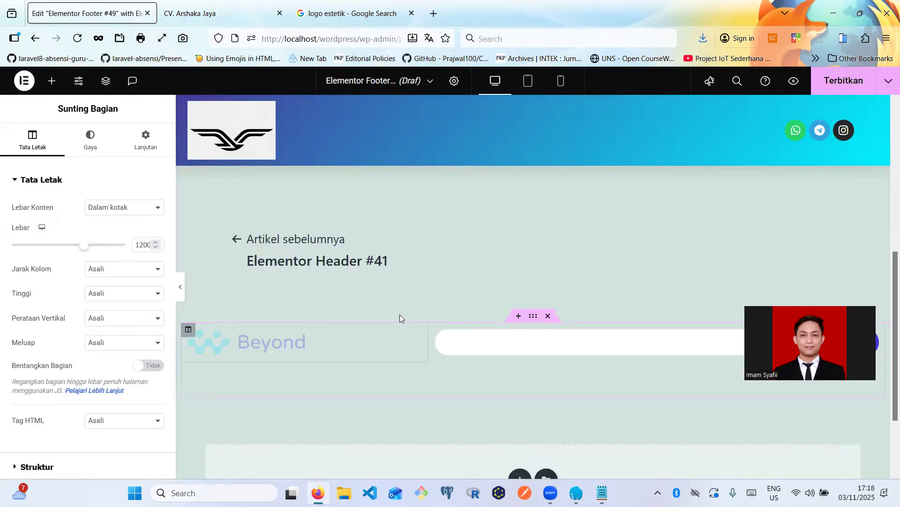
- Review the inserted Beyond footer on the canvas, then bring the block library back up
{"action": "scroll", "coordinate": [361, 351], "scroll_direction": "down", "scroll_amount": 2}
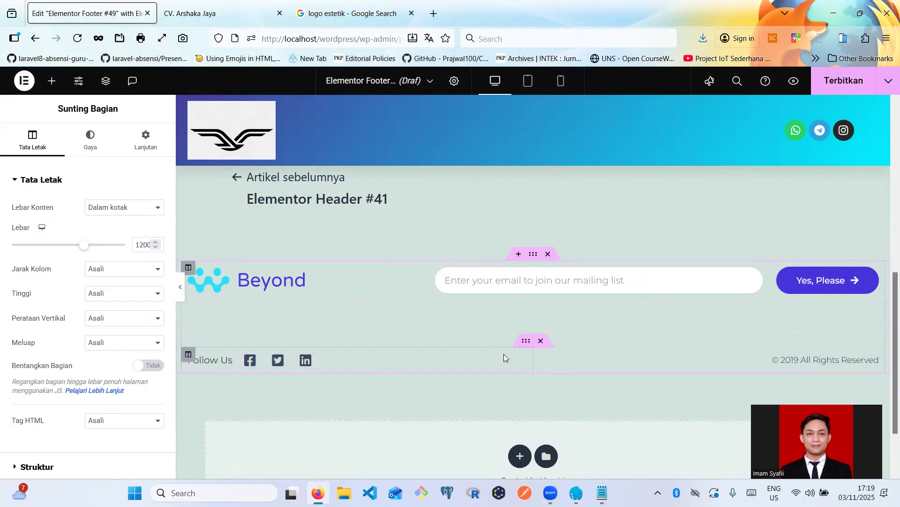
{"action": "scroll", "coordinate": [503, 354], "scroll_direction": "down", "scroll_amount": 2}
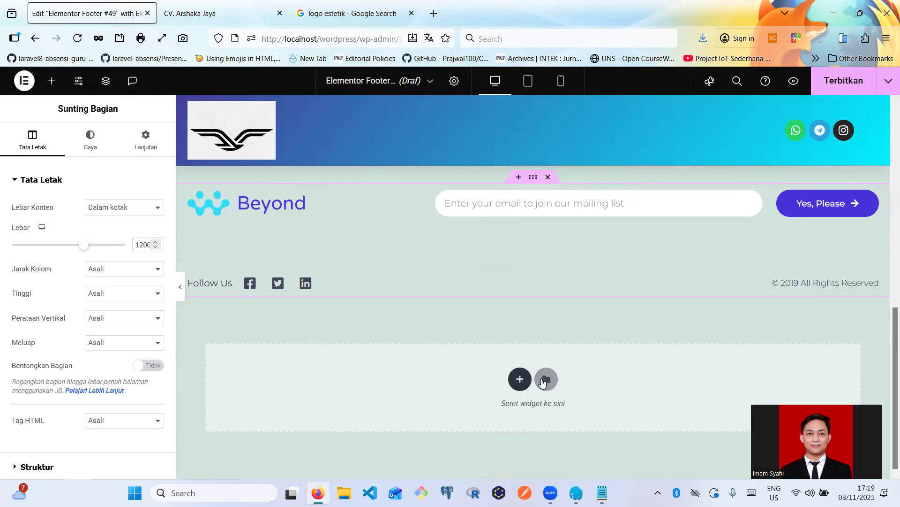
{"action": "left_click", "coordinate": [543, 380]}
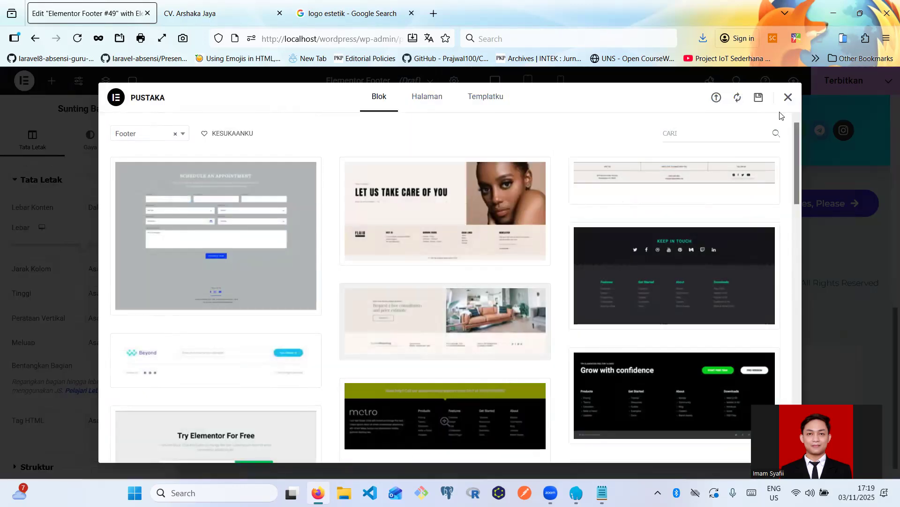
{"action": "left_click", "coordinate": [788, 97]}
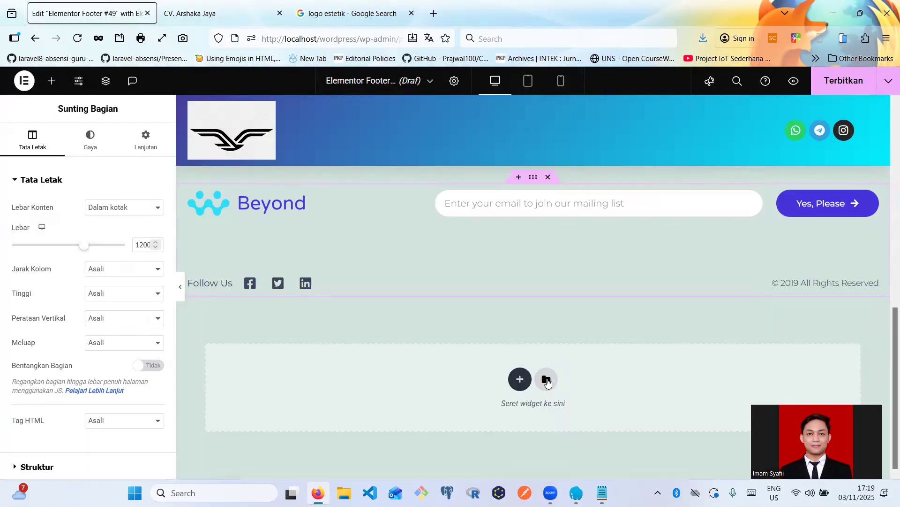
{"action": "left_click", "coordinate": [547, 380]}
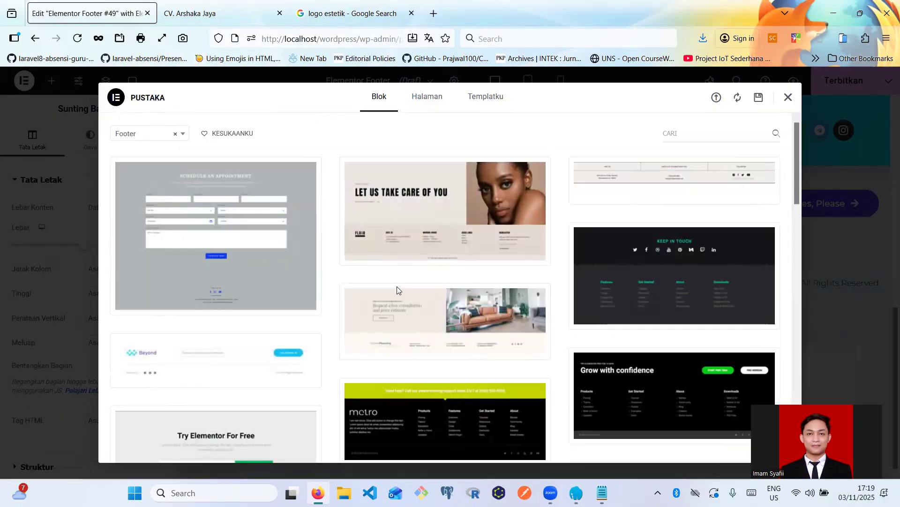
{"action": "scroll", "coordinate": [397, 286], "scroll_direction": "down", "scroll_amount": 3}
{"action": "scroll", "coordinate": [396, 290], "scroll_direction": "down", "scroll_amount": 5}
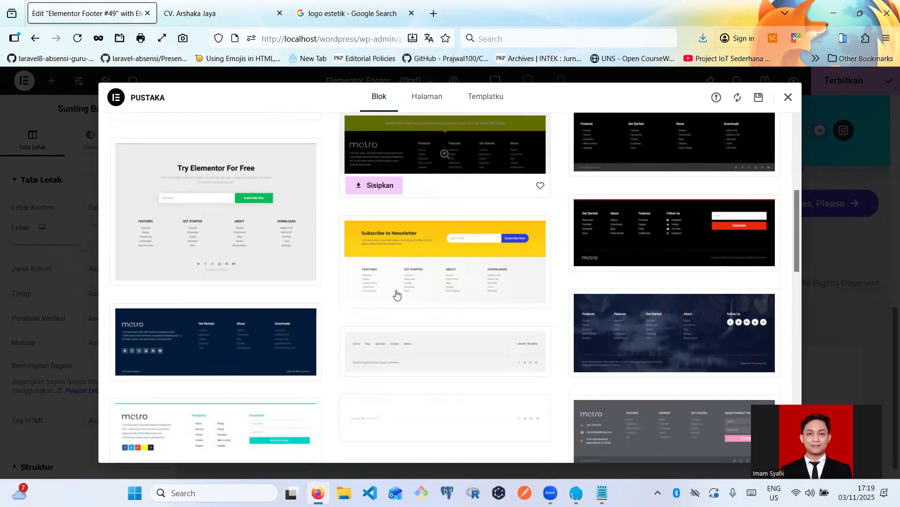
{"action": "scroll", "coordinate": [396, 291], "scroll_direction": "down", "scroll_amount": 1}
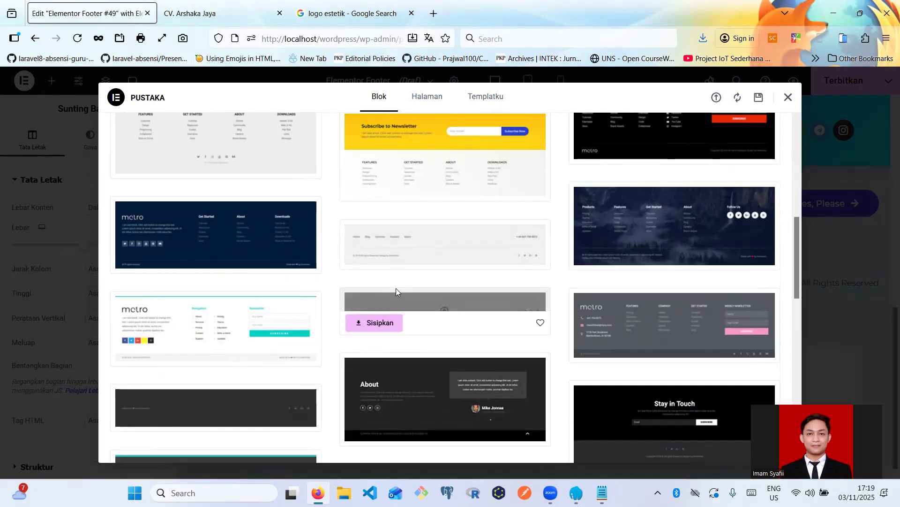
{"action": "scroll", "coordinate": [328, 345], "scroll_direction": "down", "scroll_amount": 1}
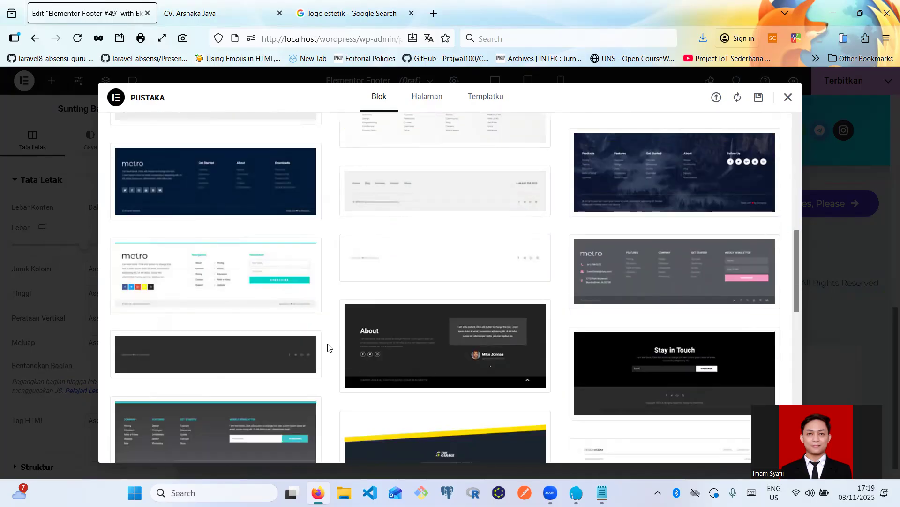
{"action": "scroll", "coordinate": [425, 365], "scroll_direction": "down", "scroll_amount": 3}
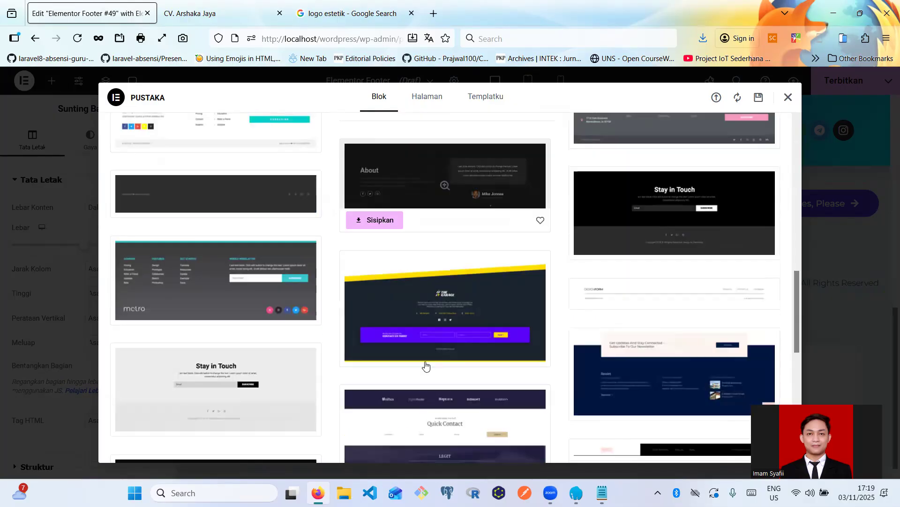
{"action": "scroll", "coordinate": [426, 365], "scroll_direction": "down", "scroll_amount": 5}
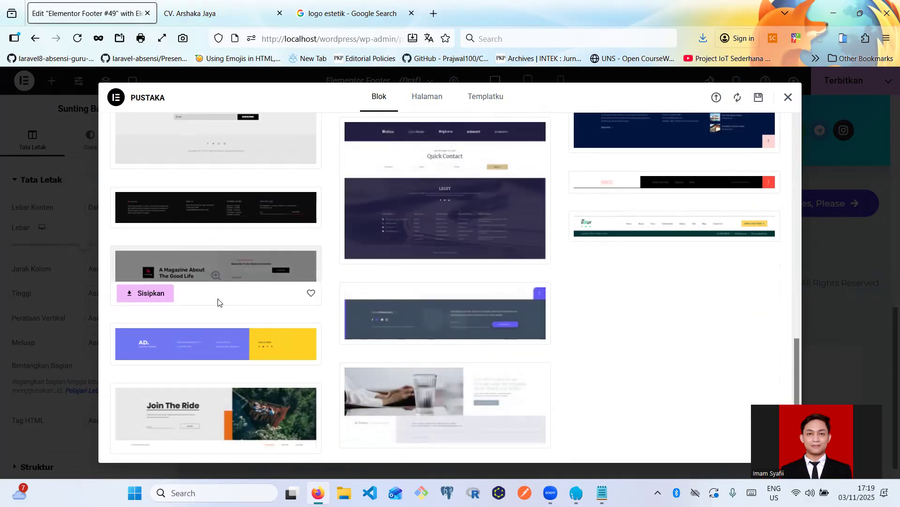
{"action": "scroll", "coordinate": [218, 302], "scroll_direction": "up", "scroll_amount": 5}
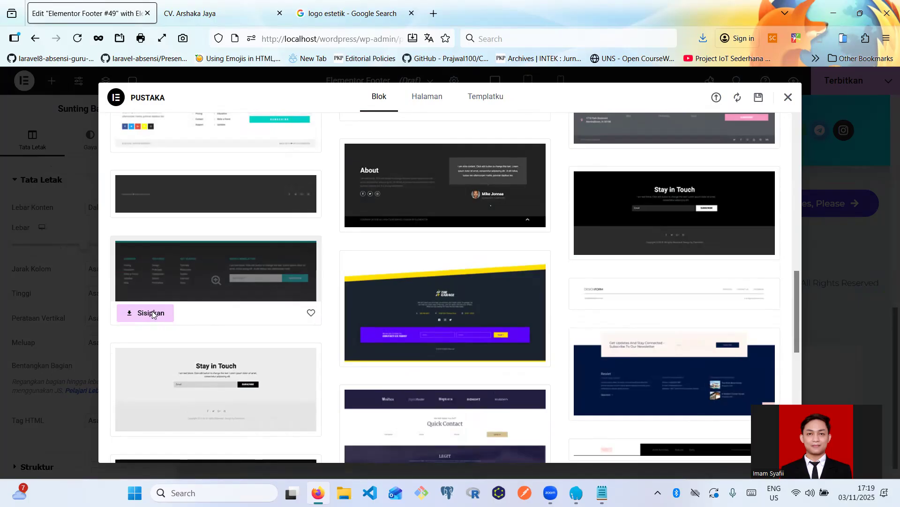
- Insert the dark COMPANY/FEATURES/GET STARTED/WEEKLY NEWSLATTER footer block and delete the Beyond mailing-list section
{"action": "left_click", "coordinate": [152, 312]}
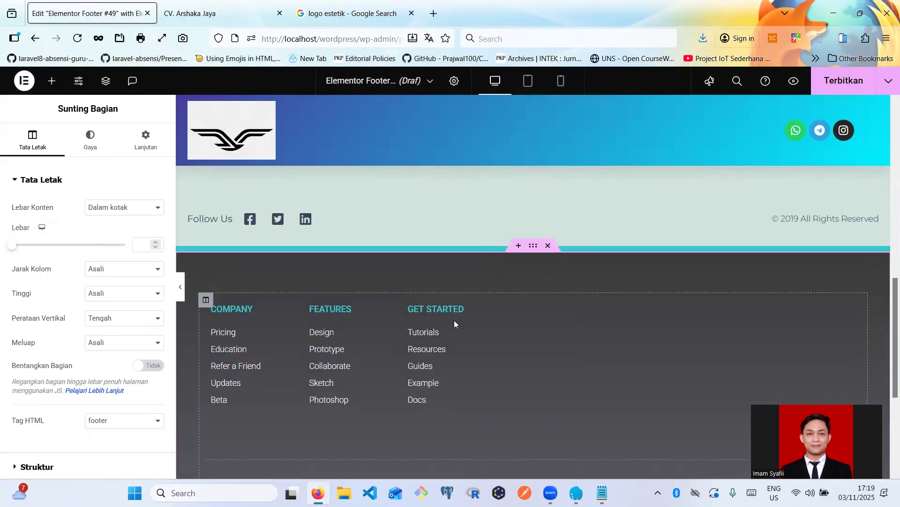
{"action": "scroll", "coordinate": [454, 319], "scroll_direction": "up", "scroll_amount": 5}
{"action": "scroll", "coordinate": [550, 330], "scroll_direction": "down", "scroll_amount": 1}
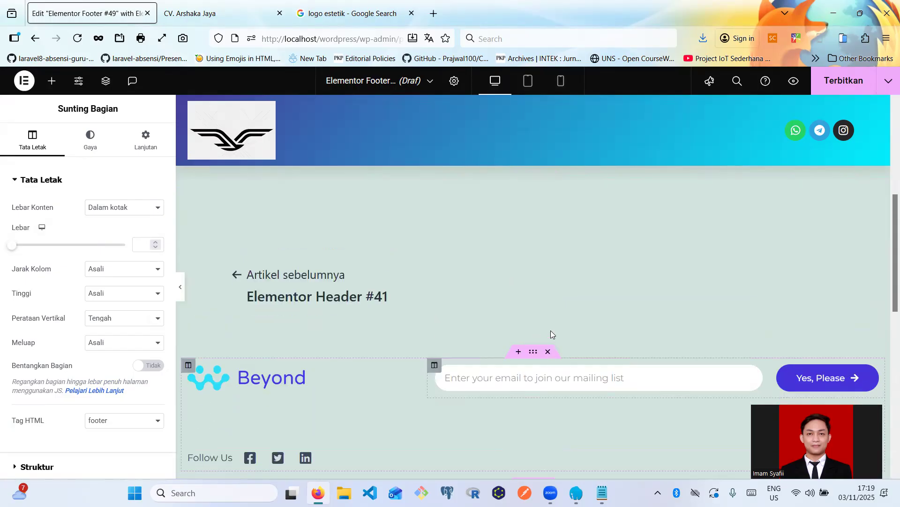
{"action": "scroll", "coordinate": [551, 332], "scroll_direction": "down", "scroll_amount": 1}
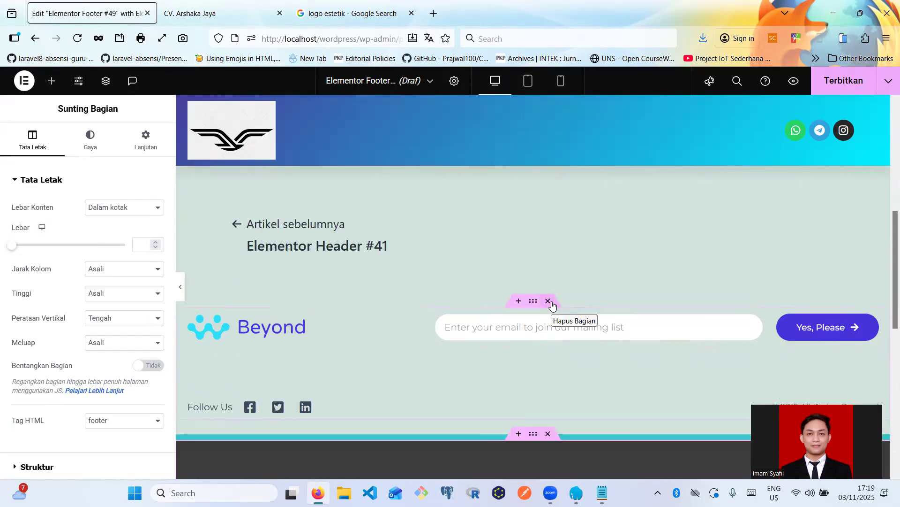
{"action": "left_click", "coordinate": [550, 302]}
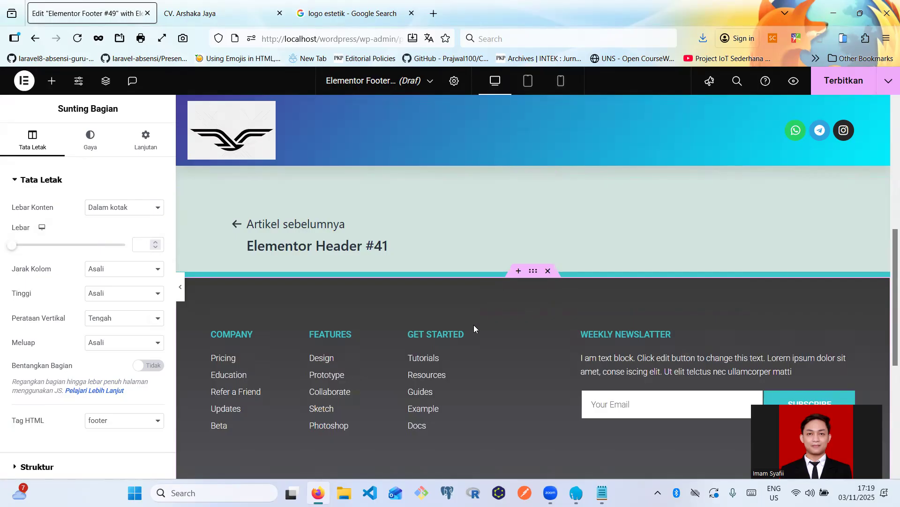
{"action": "scroll", "coordinate": [516, 329], "scroll_direction": "down", "scroll_amount": 1}
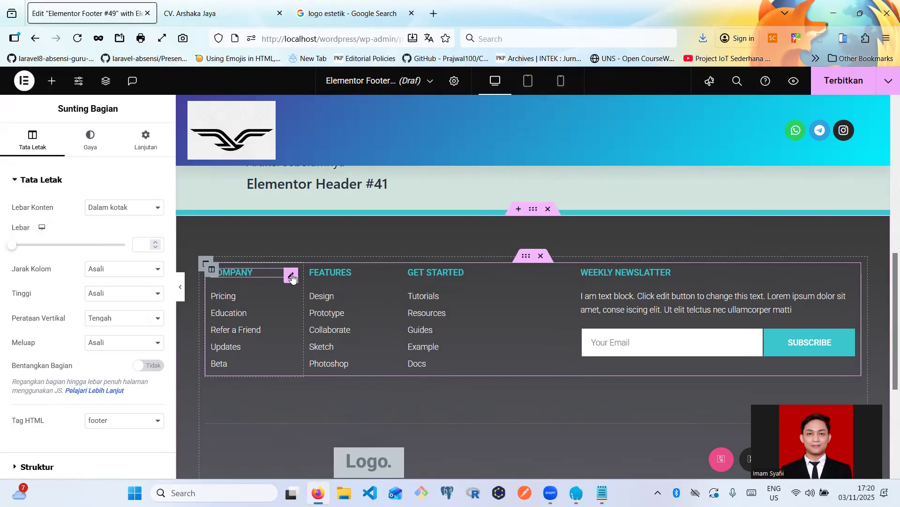
- Replace the Company heading and link list with a Site Logo widget, then go to Change Site Logo
{"action": "left_click", "coordinate": [291, 277]}
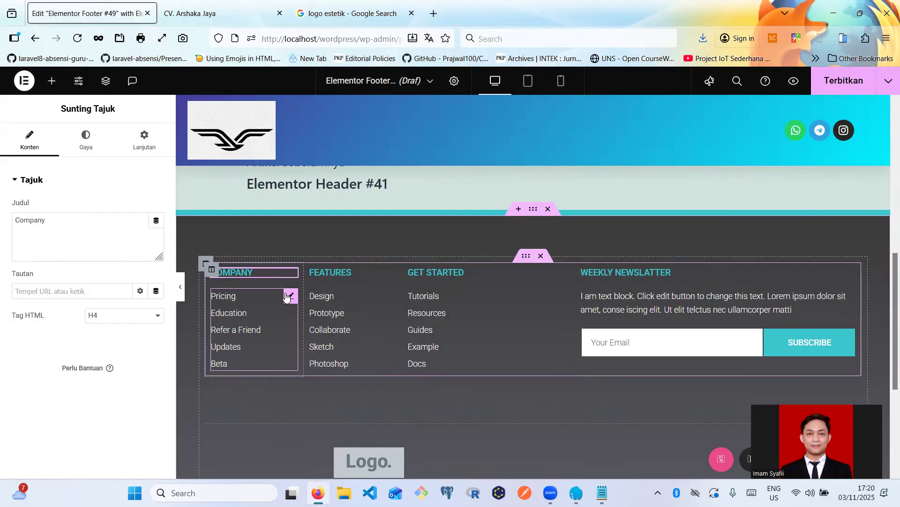
{"action": "left_click", "coordinate": [287, 297]}
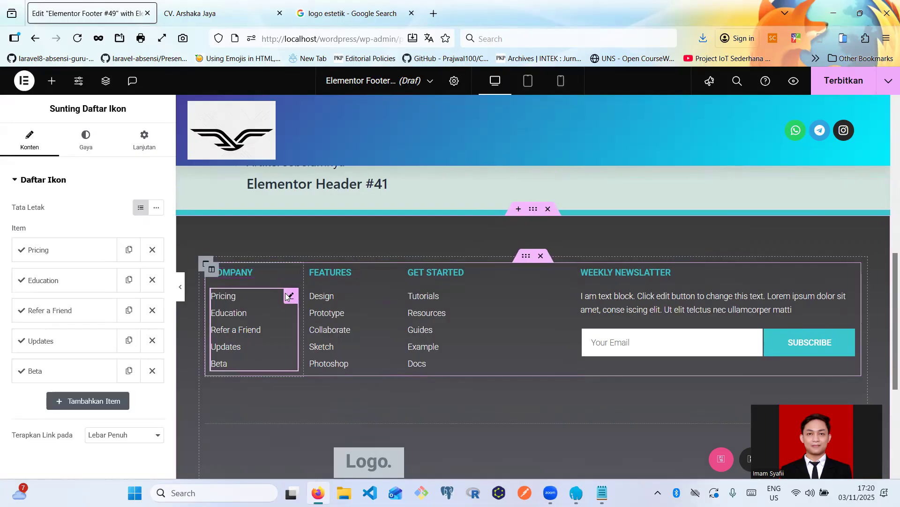
{"action": "key", "text": "Delete"}
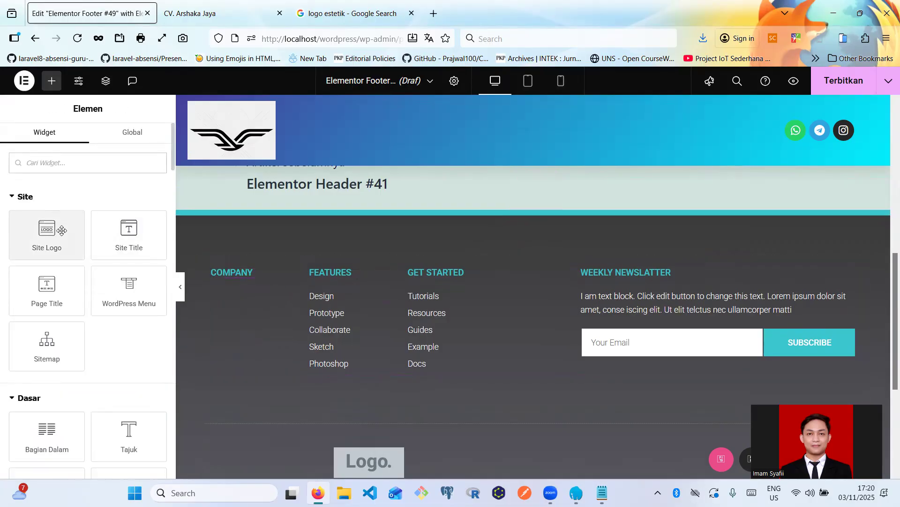
{"action": "left_click_drag", "start_coordinate": [62, 230], "coordinate": [241, 274]}
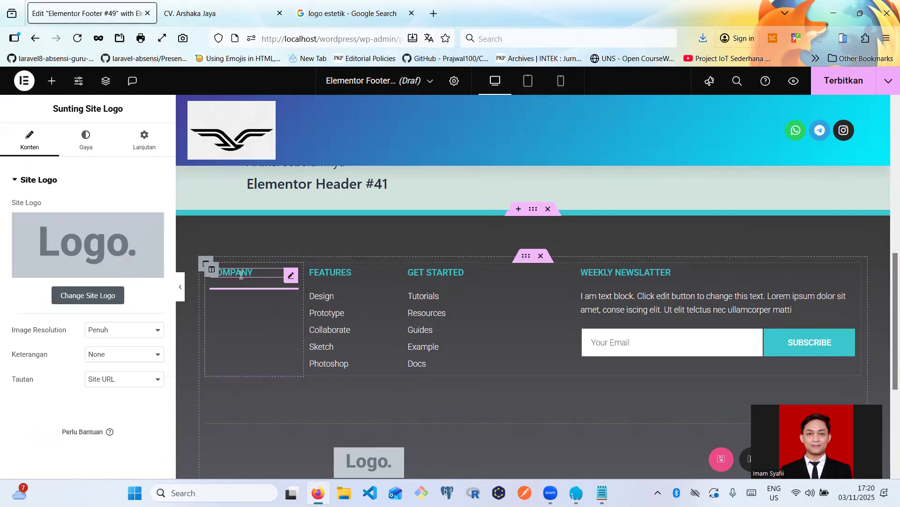
{"action": "left_click", "coordinate": [289, 276]}
{"action": "key", "text": "Delete"}
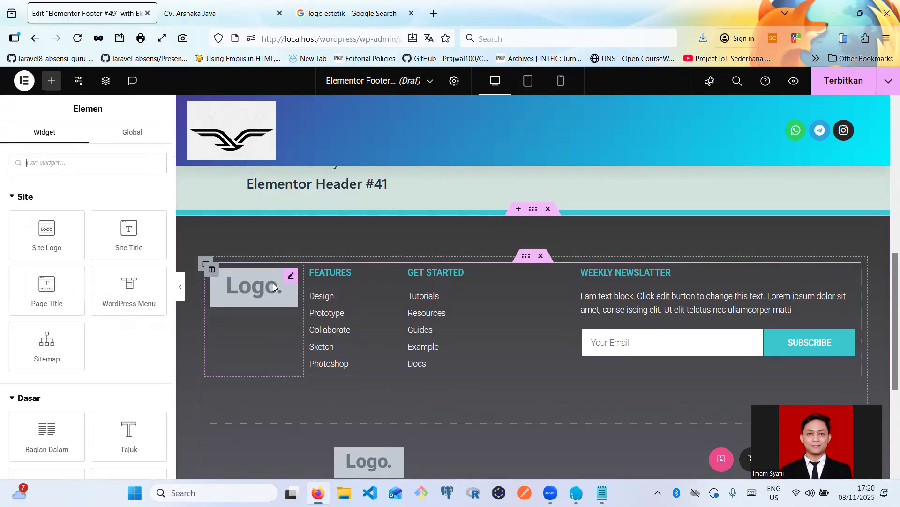
{"action": "left_click", "coordinate": [274, 287]}
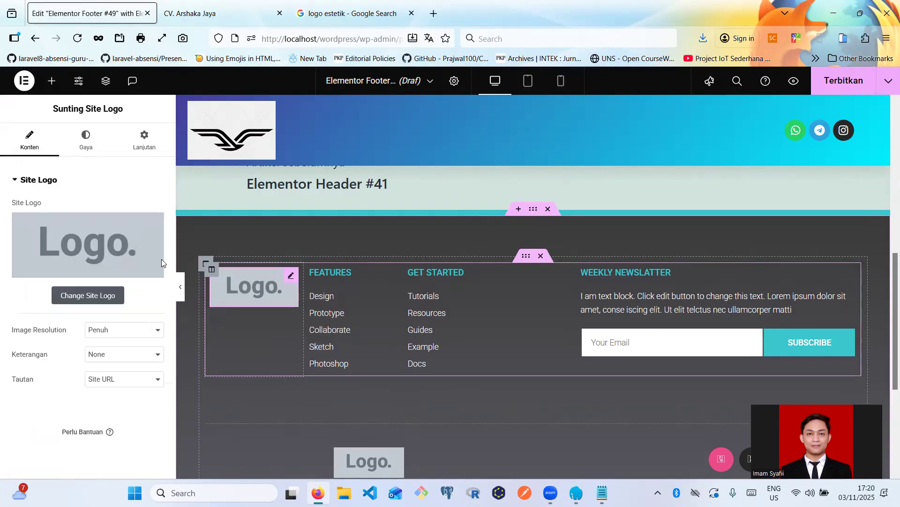
{"action": "left_click", "coordinate": [89, 292]}
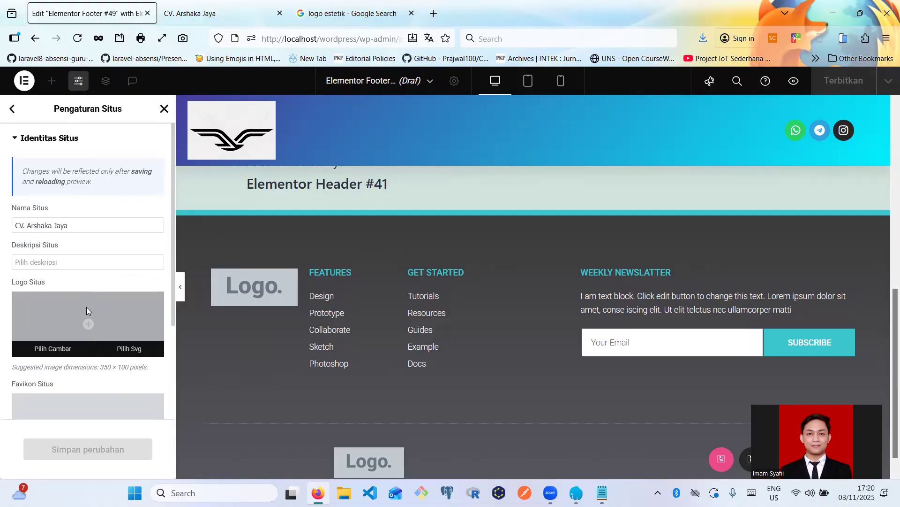
- Choose the black bird image from the Media Library as Logo Situs and save the change
{"action": "left_click", "coordinate": [86, 309]}
{"action": "left_click", "coordinate": [170, 127]}
{"action": "left_click", "coordinate": [222, 126]}
{"action": "left_click", "coordinate": [345, 237]}
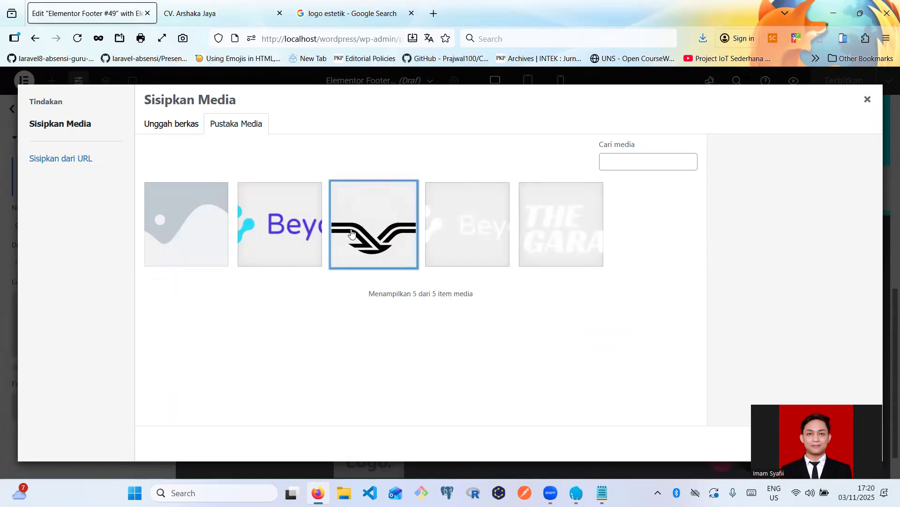
{"action": "left_click_drag", "start_coordinate": [808, 416], "coordinate": [810, 255]}
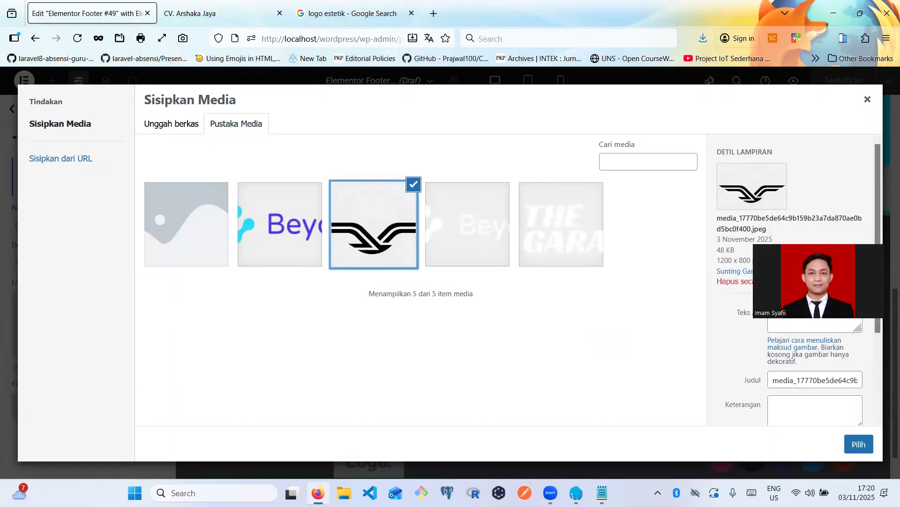
{"action": "left_click", "coordinate": [860, 443]}
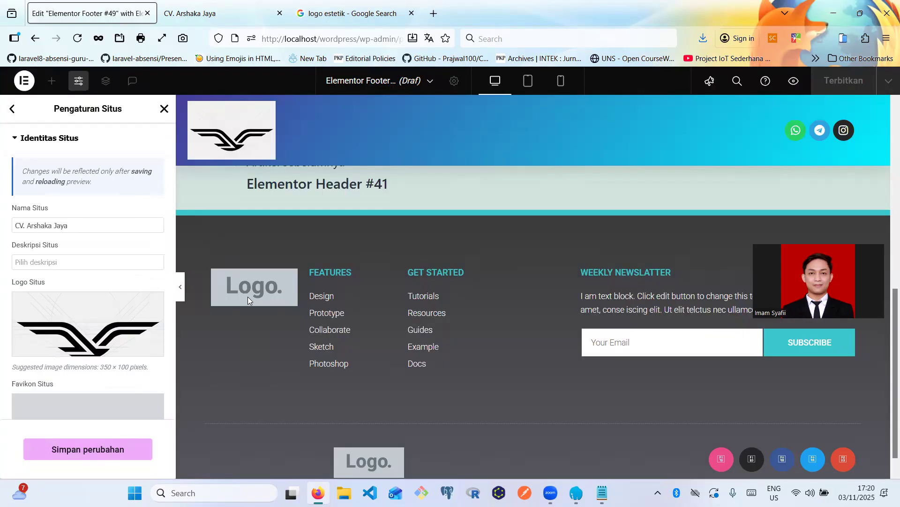
{"action": "left_click", "coordinate": [71, 450]}
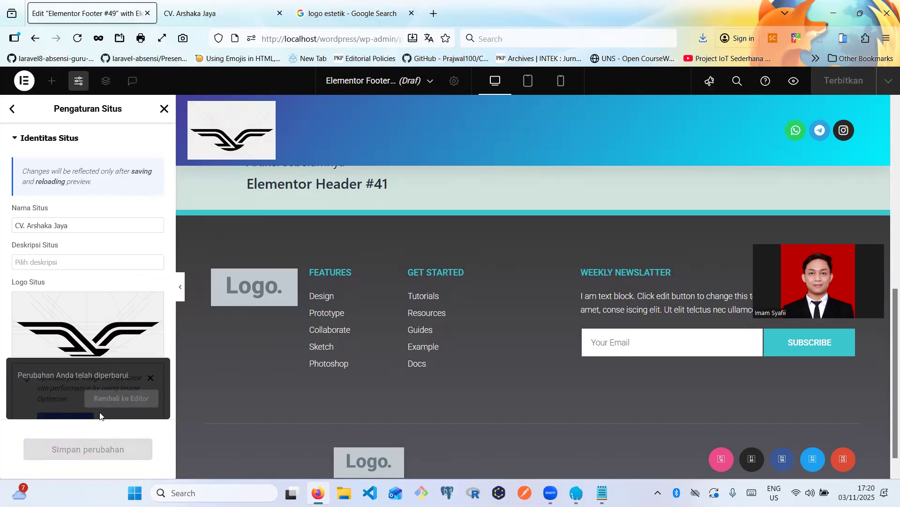
{"action": "left_click", "coordinate": [121, 398]}
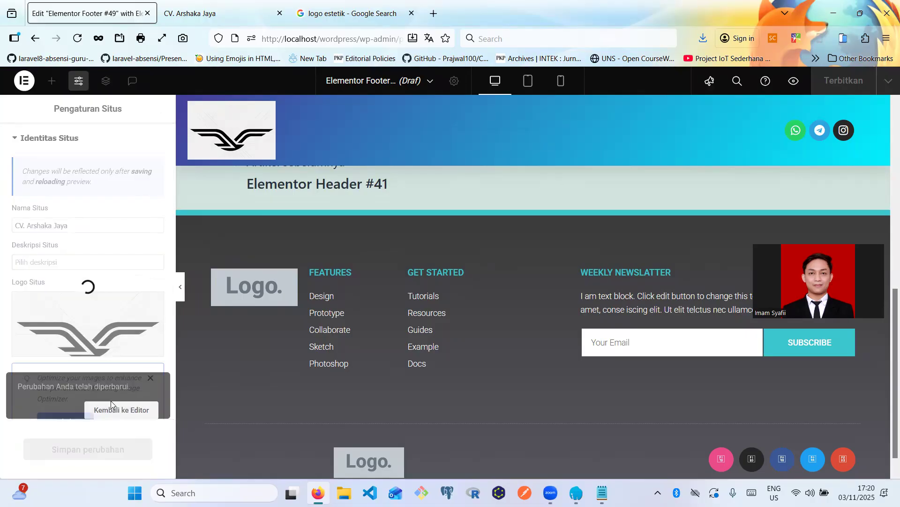
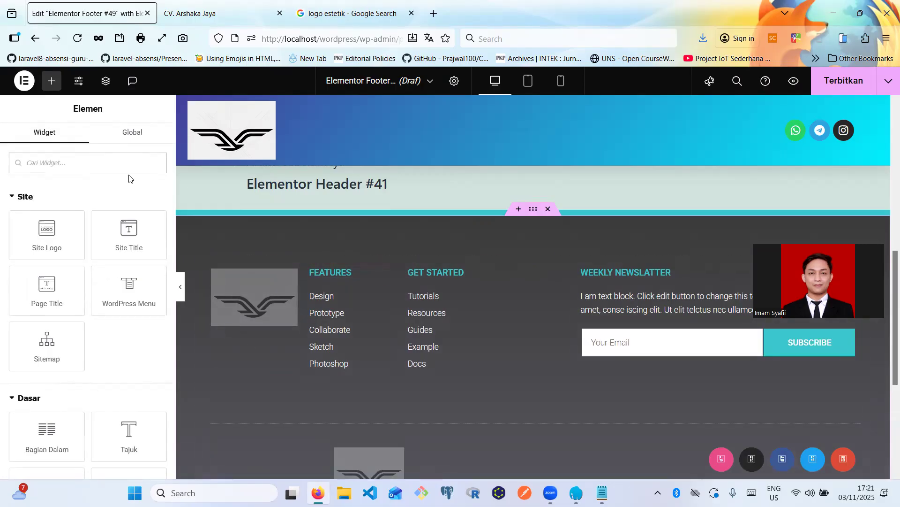
- Add a Social Icons widget beneath the footer logo and make its icons circular
{"action": "scroll", "coordinate": [114, 200], "scroll_direction": "down", "scroll_amount": 6}
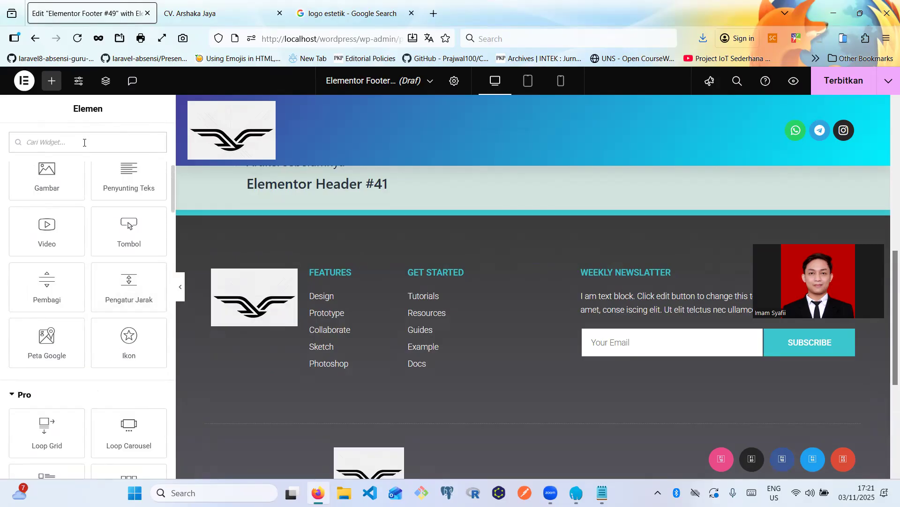
{"action": "type", "text": "sosi"}
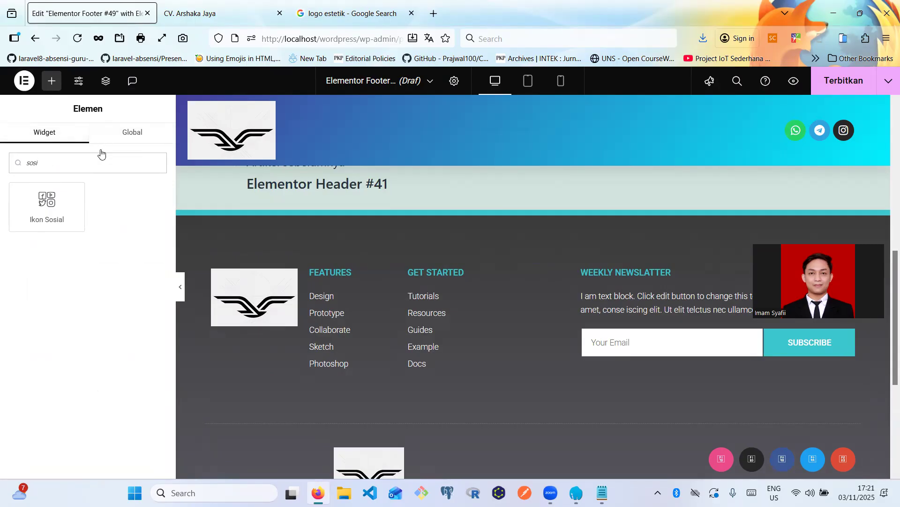
{"action": "left_click_drag", "start_coordinate": [70, 202], "coordinate": [264, 322]}
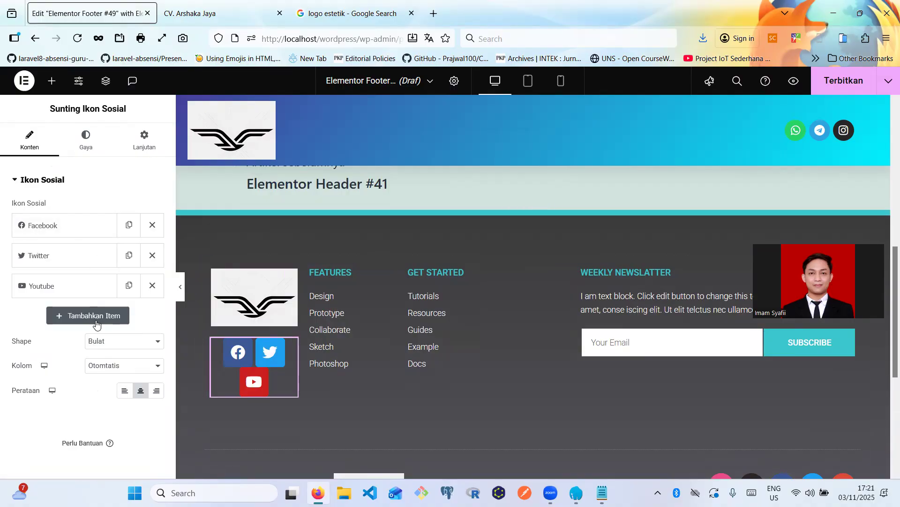
{"action": "left_click", "coordinate": [98, 341]}
{"action": "left_click", "coordinate": [101, 381]}
- Resize the social icons to 16 and left-align them
{"action": "left_click", "coordinate": [85, 141]}
{"action": "left_click_drag", "start_coordinate": [15, 247], "coordinate": [27, 247]}
{"action": "left_click", "coordinate": [155, 248]}
{"action": "left_click", "coordinate": [156, 248]}
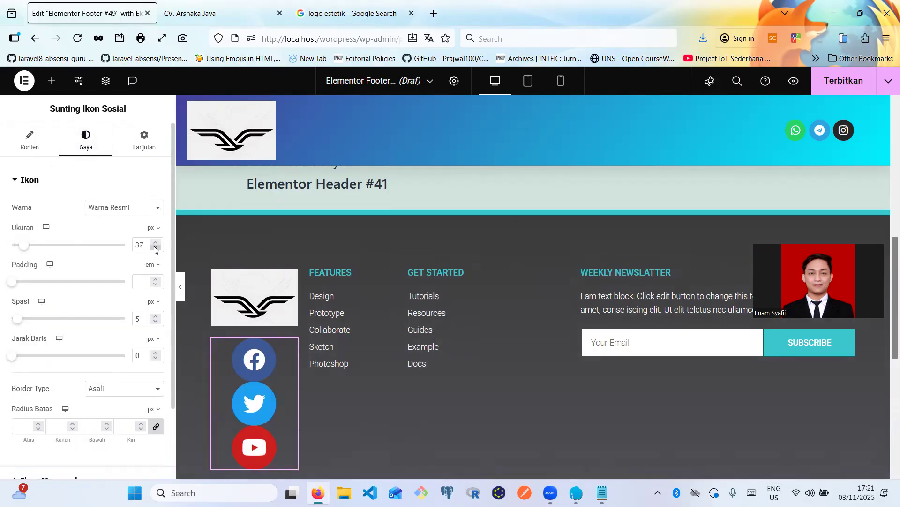
{"action": "left_click", "coordinate": [155, 247]}
{"action": "left_click", "coordinate": [156, 248]}
{"action": "left_click", "coordinate": [155, 248]}
{"action": "left_click", "coordinate": [155, 248]}
{"action": "left_click", "coordinate": [155, 248]}
{"action": "left_click", "coordinate": [155, 247]}
{"action": "left_click", "coordinate": [155, 248]}
{"action": "left_click", "coordinate": [155, 248]}
{"action": "left_click", "coordinate": [155, 247]}
{"action": "left_click", "coordinate": [156, 247]}
{"action": "left_click", "coordinate": [155, 248]}
{"action": "left_click", "coordinate": [155, 248]}
{"action": "left_click", "coordinate": [155, 247]}
{"action": "left_click", "coordinate": [155, 247]}
{"action": "left_click", "coordinate": [155, 247]}
{"action": "left_click", "coordinate": [156, 248]}
{"action": "left_click", "coordinate": [155, 248]}
{"action": "left_click", "coordinate": [155, 248]}
{"action": "left_click", "coordinate": [155, 247]}
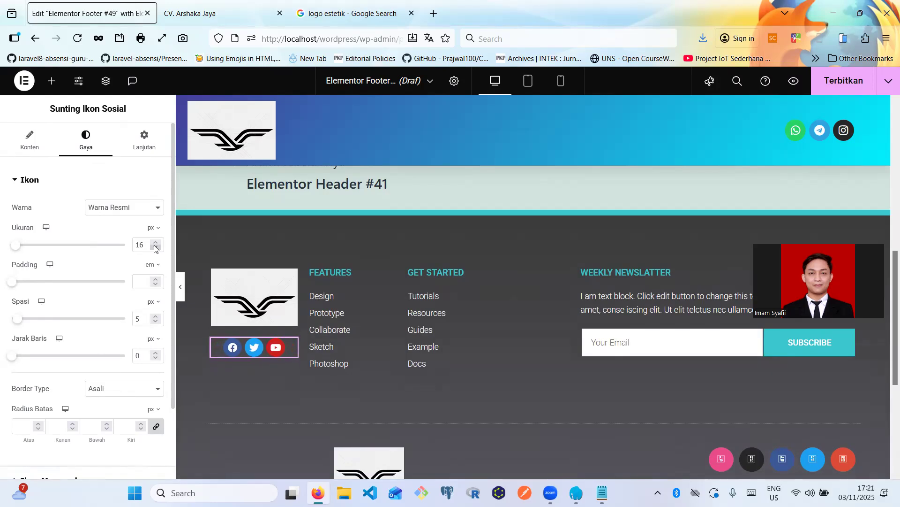
{"action": "left_click", "coordinate": [30, 150]}
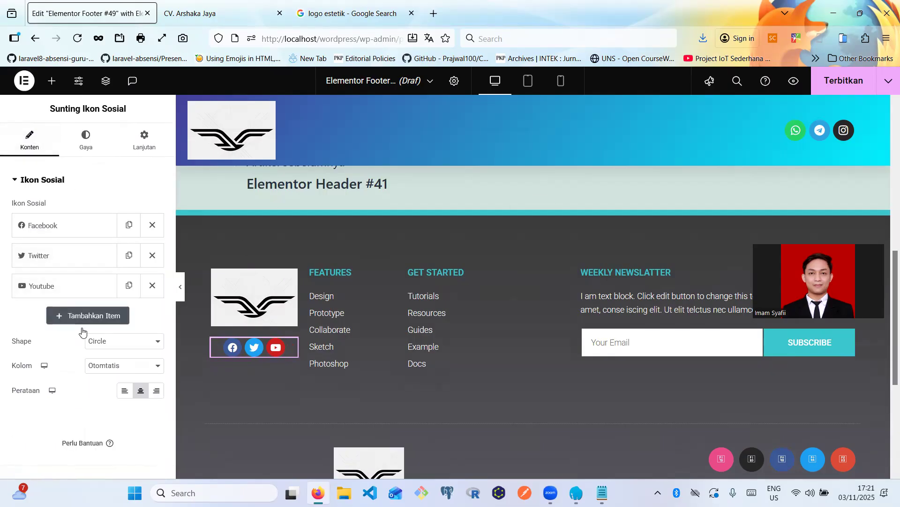
{"action": "left_click", "coordinate": [124, 391]}
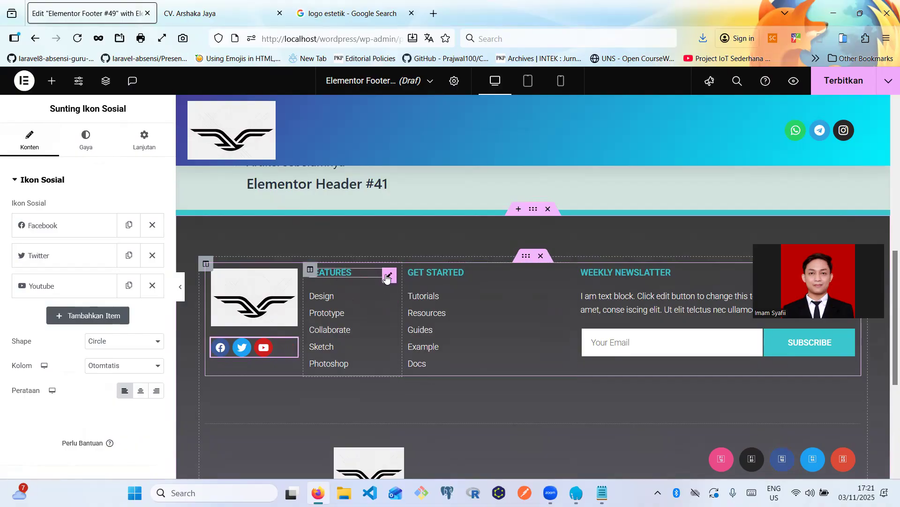
- Delete the FEATURES heading, then remove the emptied column and restore it with Ctrl+Z
{"action": "left_click", "coordinate": [387, 277]}
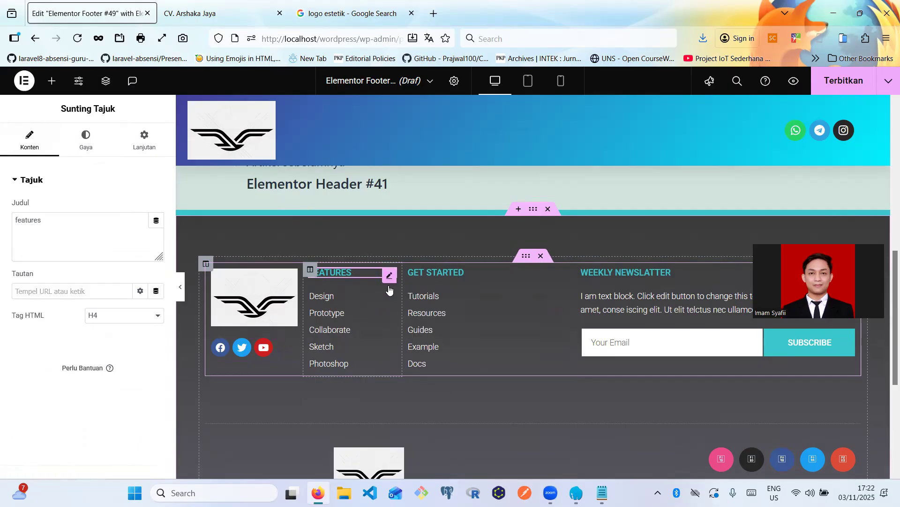
{"action": "key", "text": "Delete"}
{"action": "key", "text": "Delete"}
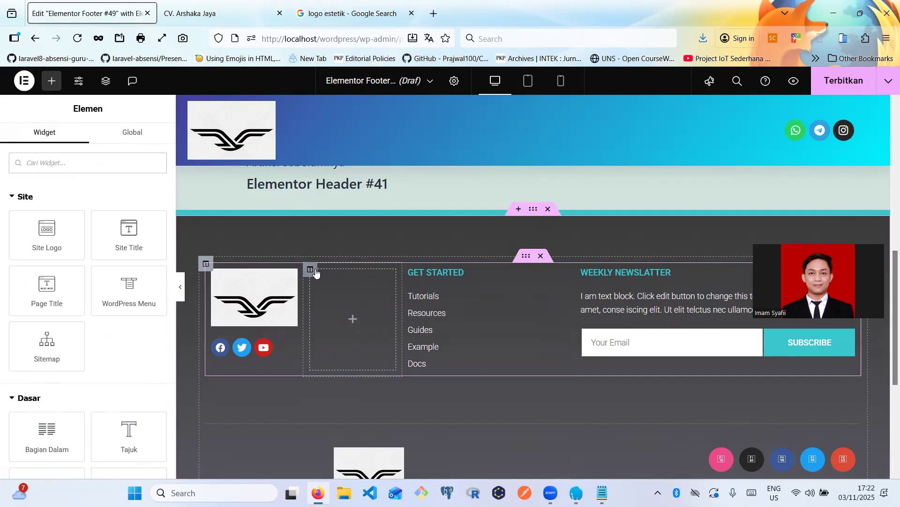
{"action": "left_click", "coordinate": [316, 272]}
{"action": "right_click", "coordinate": [370, 271]}
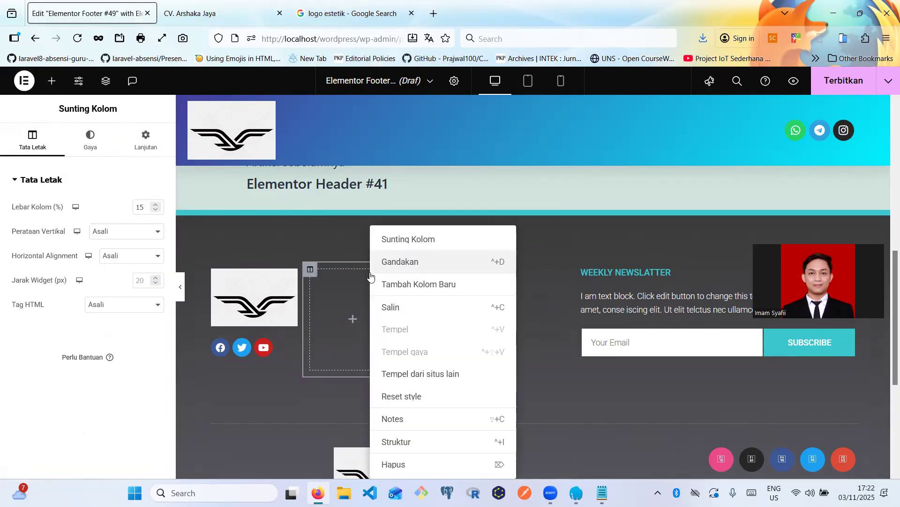
{"action": "left_click", "coordinate": [344, 285]}
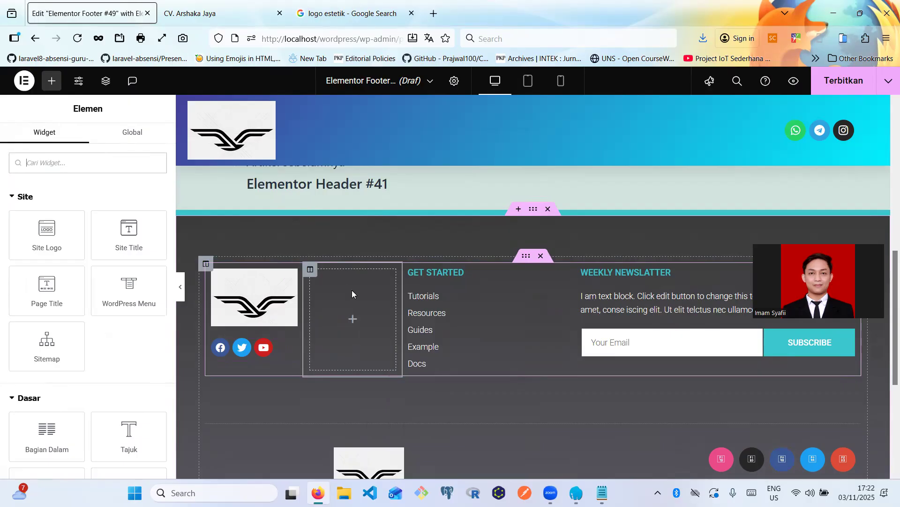
{"action": "right_click", "coordinate": [353, 291]}
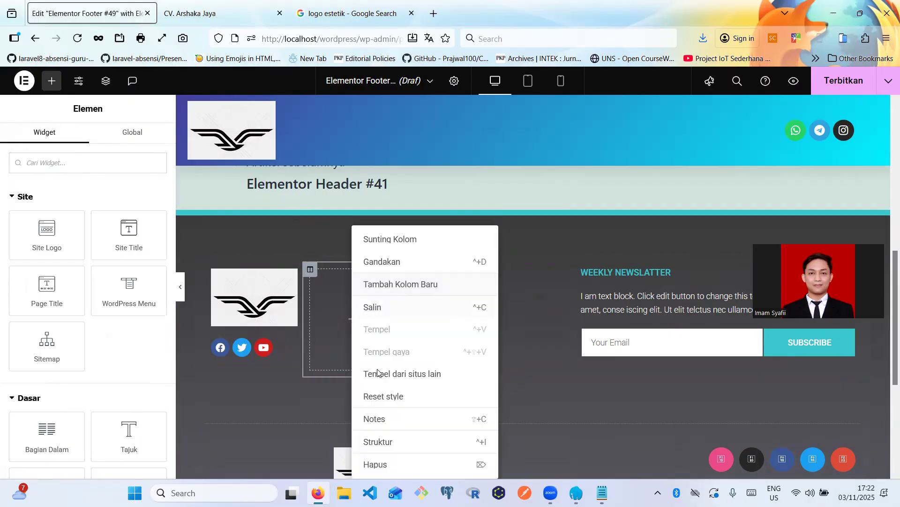
{"action": "left_click", "coordinate": [375, 464]}
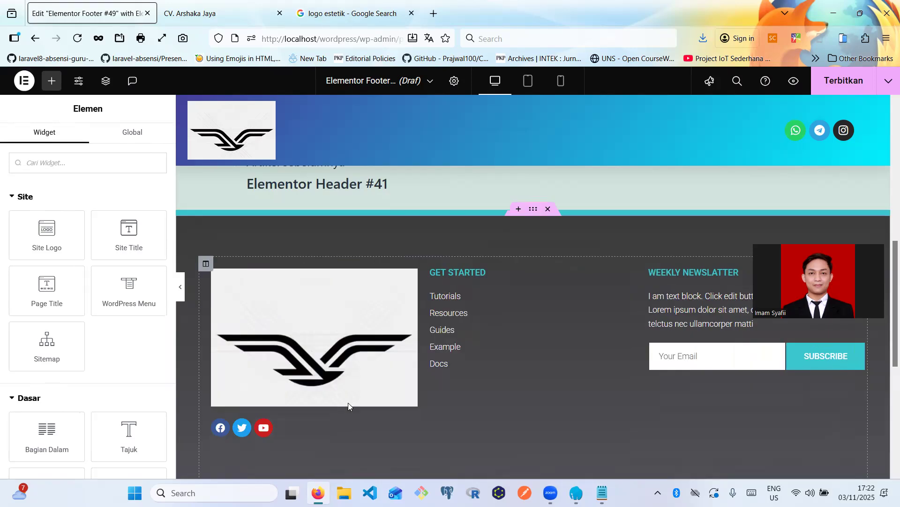
{"action": "scroll", "coordinate": [419, 324], "scroll_direction": "down", "scroll_amount": 2}
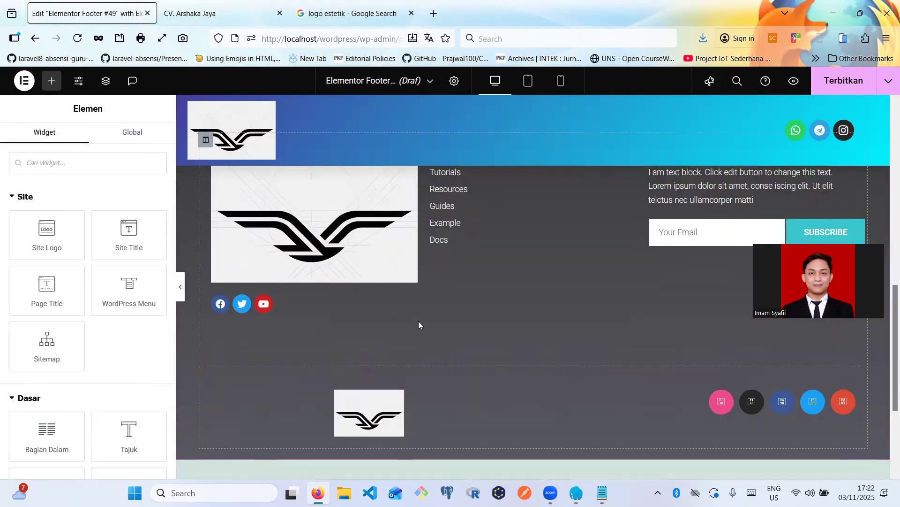
{"action": "scroll", "coordinate": [419, 325], "scroll_direction": "up", "scroll_amount": 3}
{"action": "scroll", "coordinate": [418, 321], "scroll_direction": "down", "scroll_amount": 5}
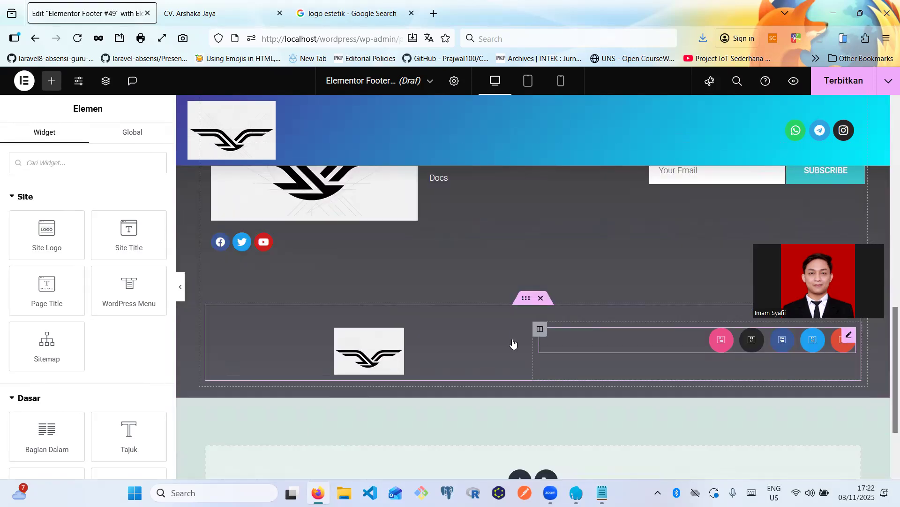
{"action": "scroll", "coordinate": [429, 322], "scroll_direction": "up", "scroll_amount": 2}
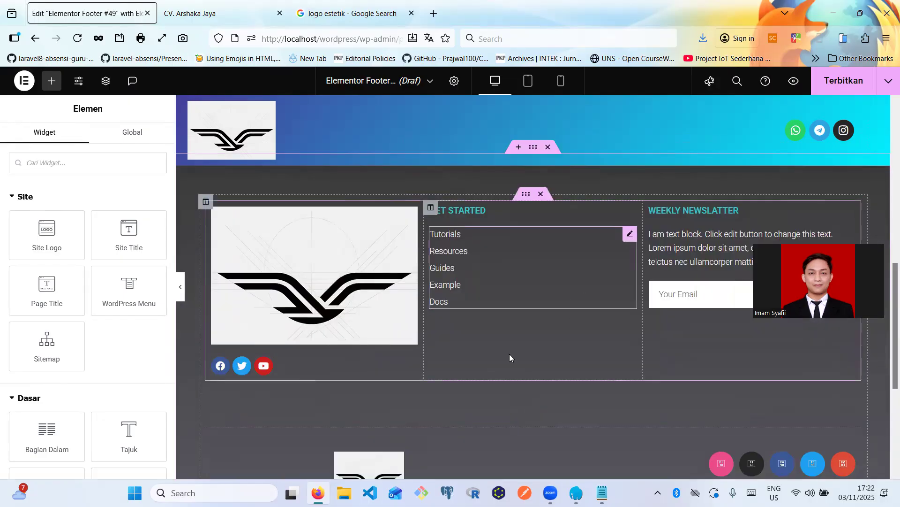
{"action": "scroll", "coordinate": [431, 411], "scroll_direction": "down", "scroll_amount": 1}
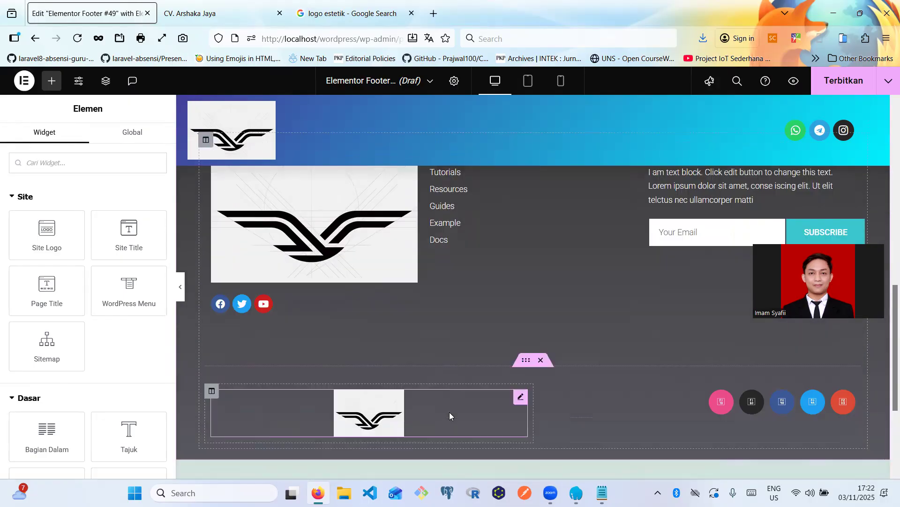
{"action": "key", "text": "ctrl+z"}
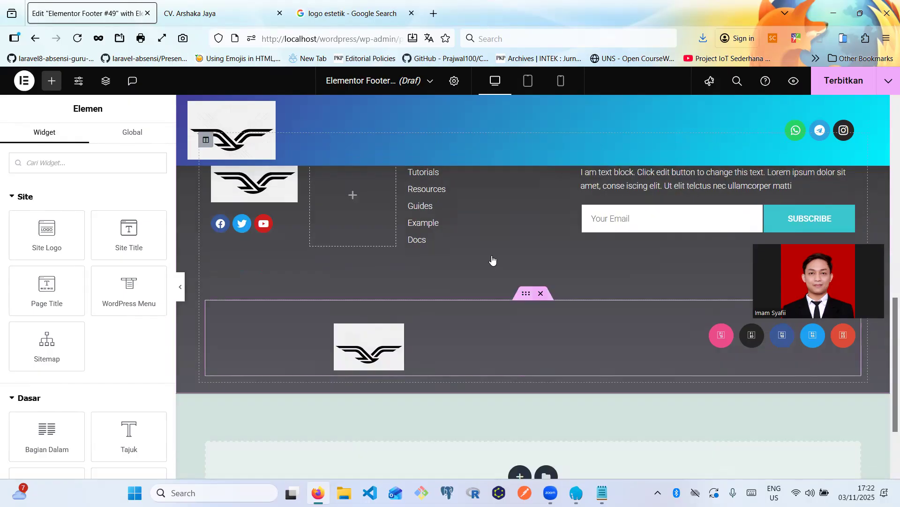
- Delete the bottom footer row holding the second logo and coloured icons
{"action": "scroll", "coordinate": [465, 297], "scroll_direction": "up", "scroll_amount": 2}
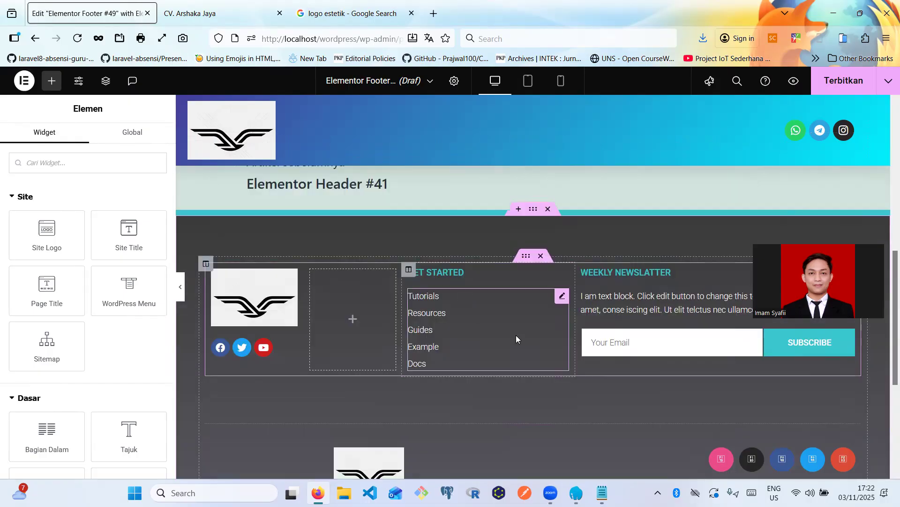
{"action": "scroll", "coordinate": [509, 340], "scroll_direction": "down", "scroll_amount": 2}
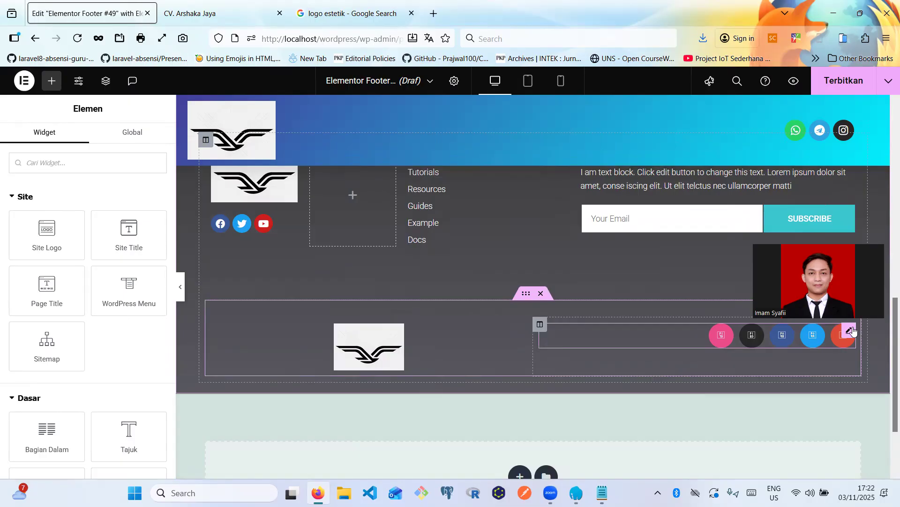
{"action": "left_click", "coordinate": [541, 293]}
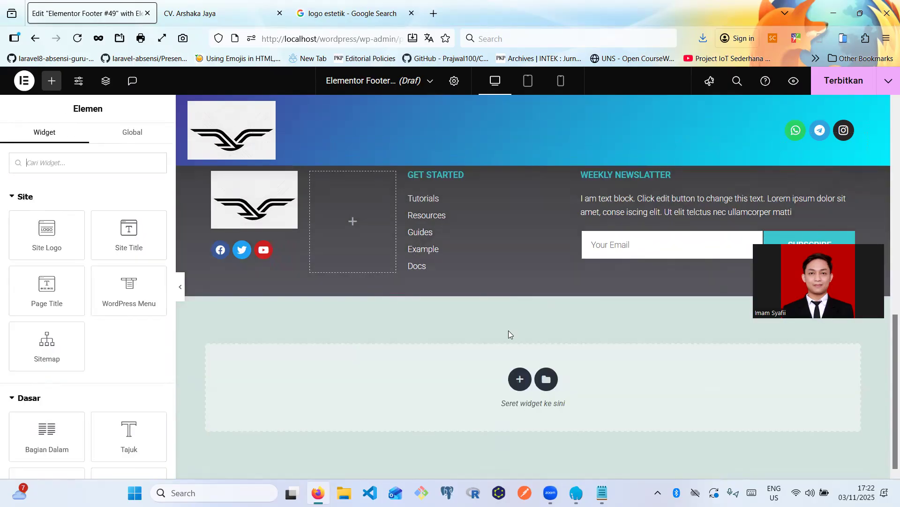
- Widen the logo column by dragging its divider into the empty column
{"action": "scroll", "coordinate": [445, 340], "scroll_direction": "up", "scroll_amount": 3}
{"action": "scroll", "coordinate": [447, 331], "scroll_direction": "down", "scroll_amount": 2}
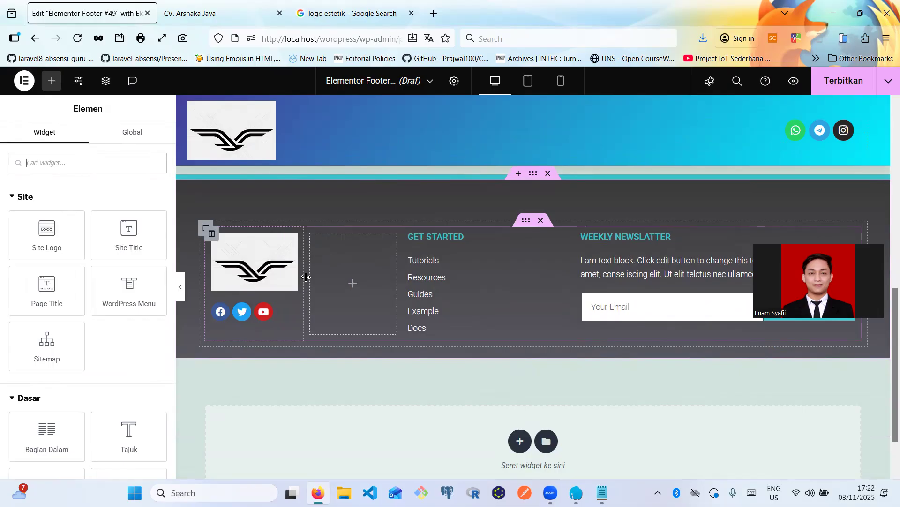
{"action": "left_click_drag", "start_coordinate": [316, 280], "coordinate": [385, 278]}
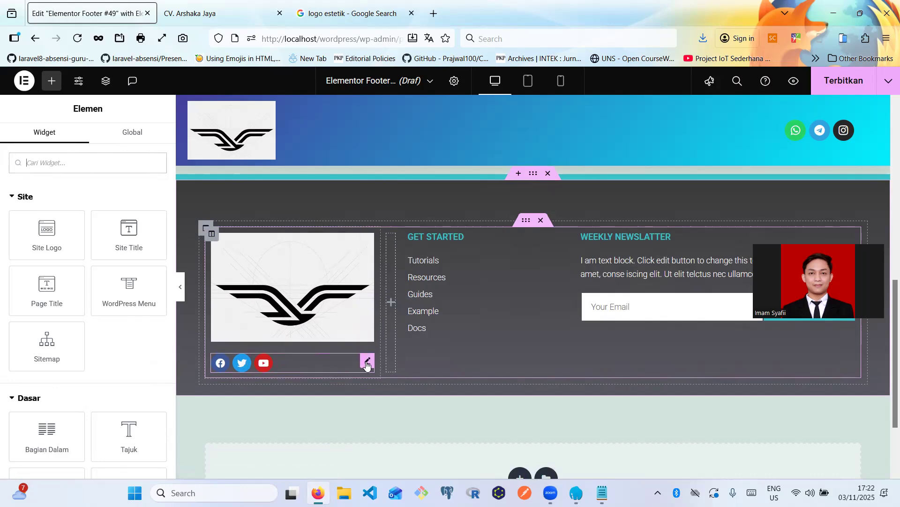
- Try larger social icon sizes, then bring them back to the previous size
{"action": "left_click", "coordinate": [367, 364]}
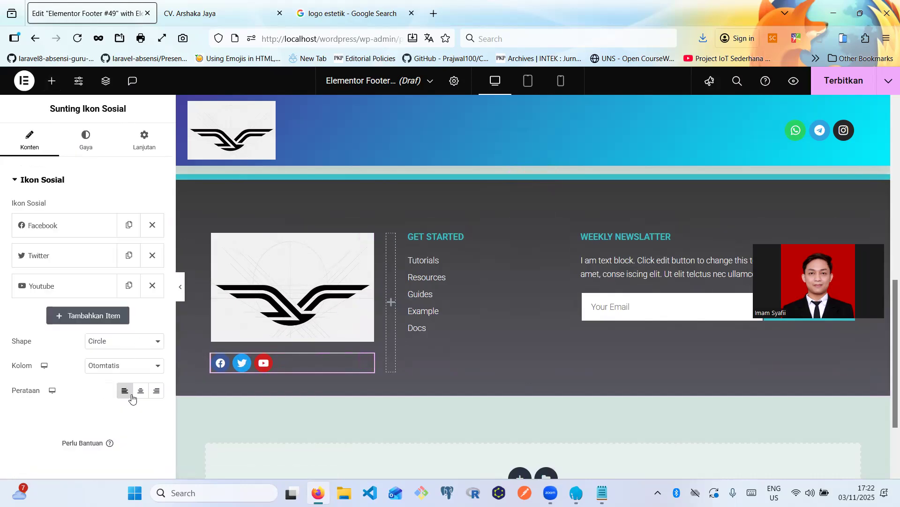
{"action": "left_click", "coordinate": [86, 142]}
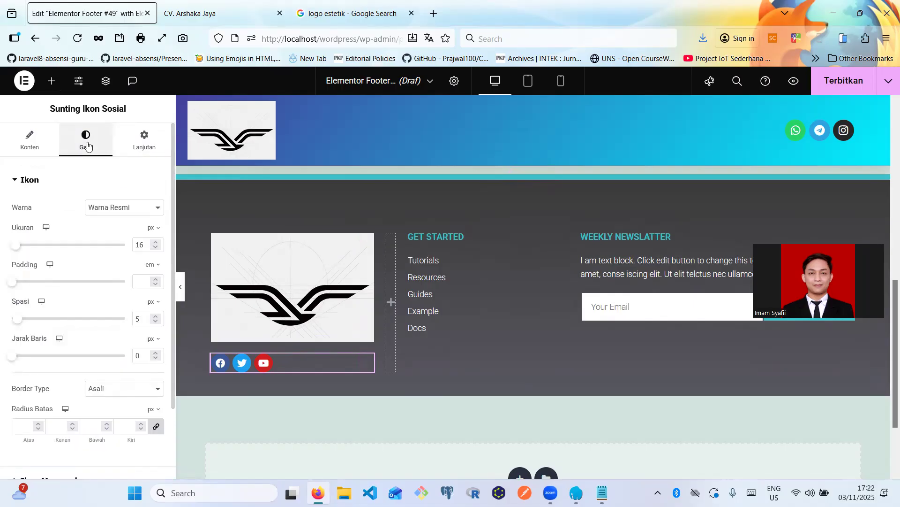
{"action": "left_click", "coordinate": [156, 243]}
{"action": "left_click", "coordinate": [156, 242]}
{"action": "left_click", "coordinate": [156, 243]}
{"action": "left_click", "coordinate": [156, 242]}
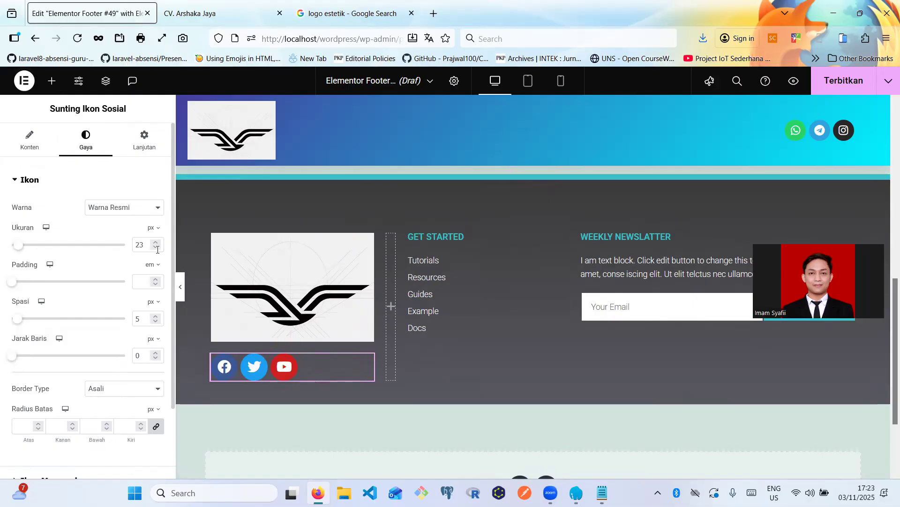
{"action": "left_click", "coordinate": [157, 248]}
{"action": "left_click", "coordinate": [156, 247]}
{"action": "left_click", "coordinate": [156, 247]}
{"action": "left_click", "coordinate": [156, 248]}
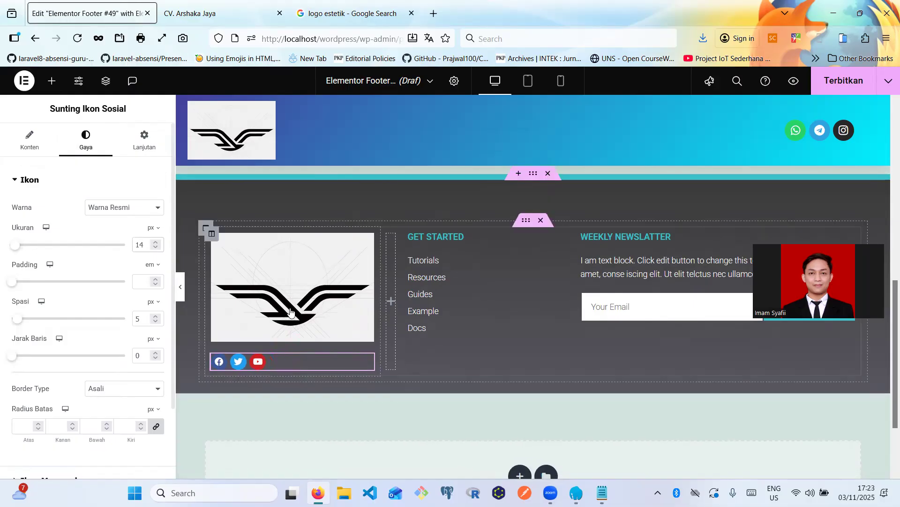
- Narrow the logo column slightly and enlarge the social icons to 16 px
{"action": "left_click", "coordinate": [365, 248]}
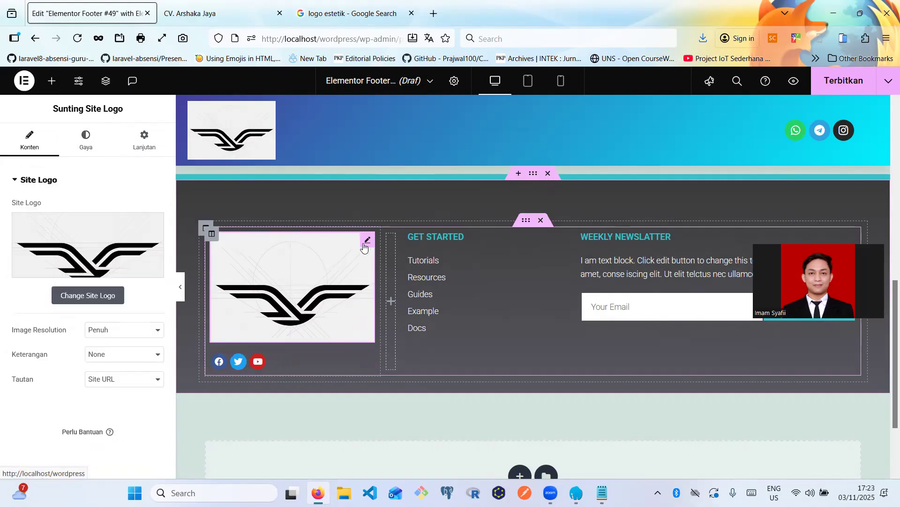
{"action": "left_click", "coordinate": [89, 143]}
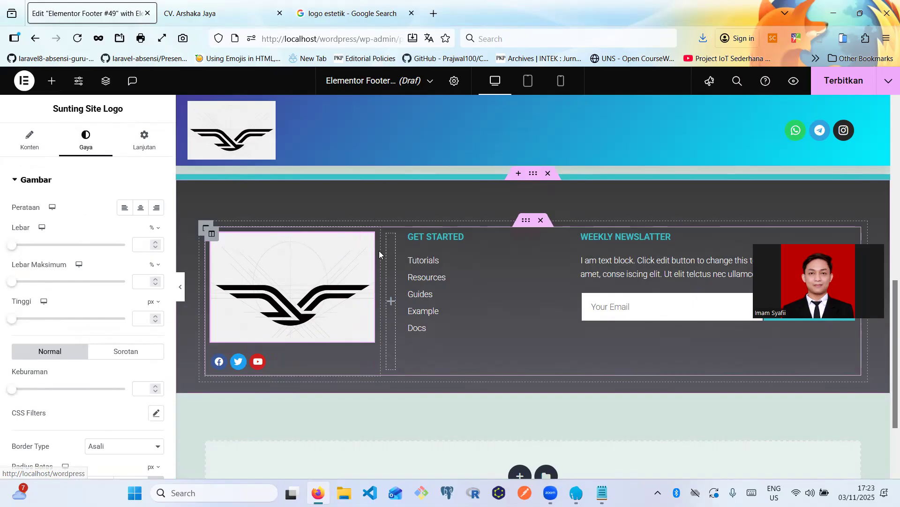
{"action": "left_click_drag", "start_coordinate": [380, 251], "coordinate": [371, 253]}
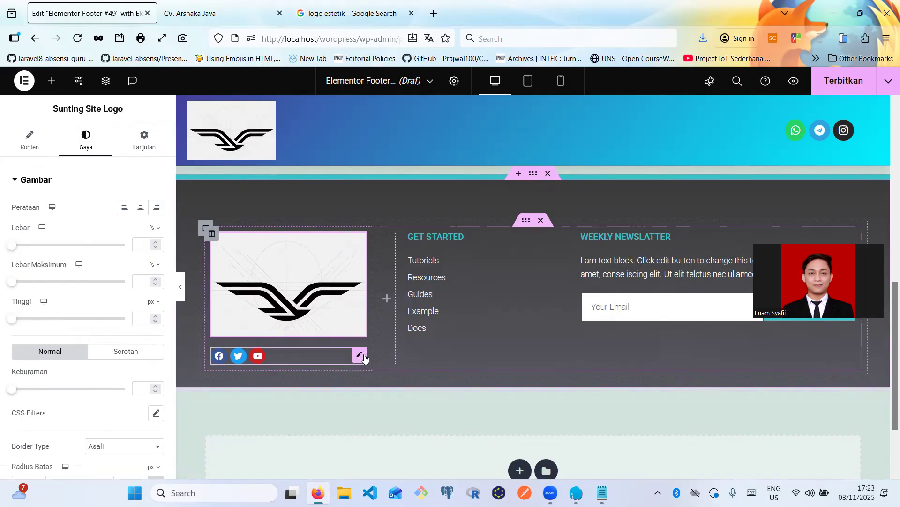
{"action": "left_click", "coordinate": [361, 356]}
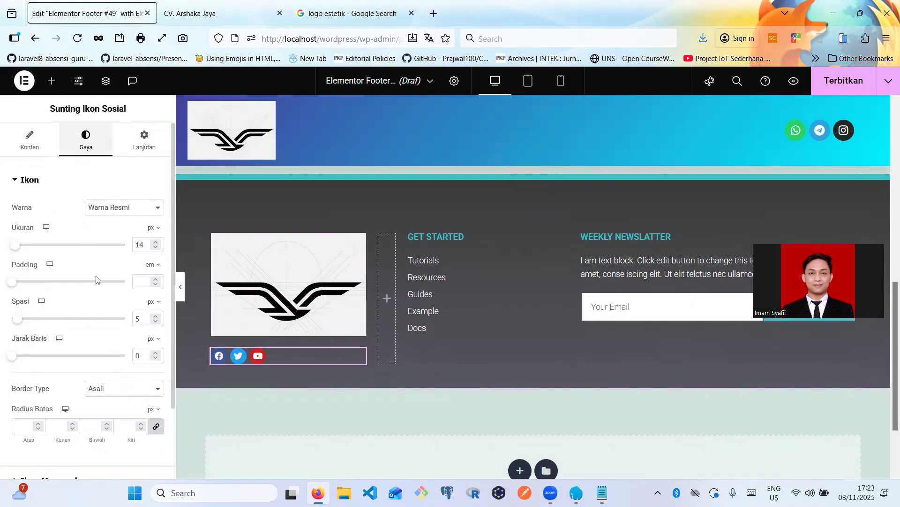
{"action": "left_click", "coordinate": [153, 242]}
{"action": "left_click", "coordinate": [153, 242]}
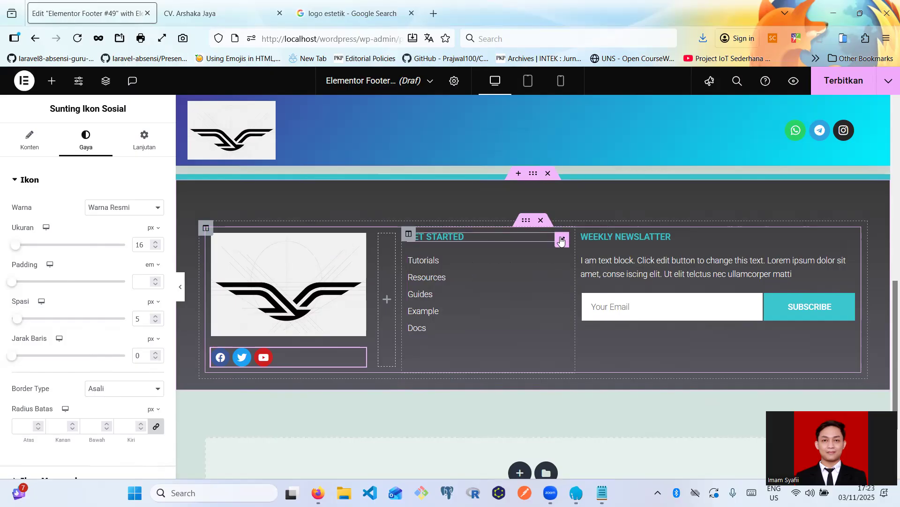
- Rename the GET STARTED heading to 'Contact us'
{"action": "left_click", "coordinate": [564, 239]}
{"action": "triple_click", "coordinate": [436, 234]}
{"action": "type", "text": "Contact"}
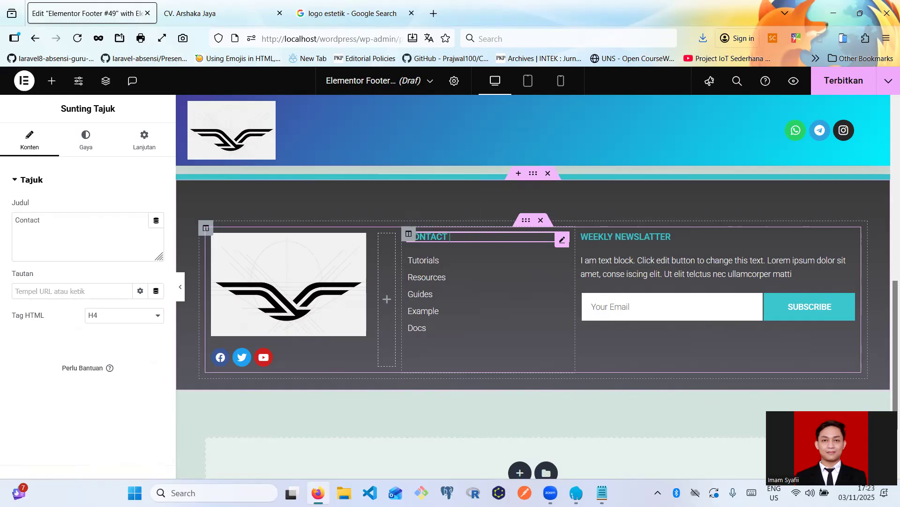
{"action": "key", "text": "BackSpace"}
{"action": "key", "text": "BackSpace"}
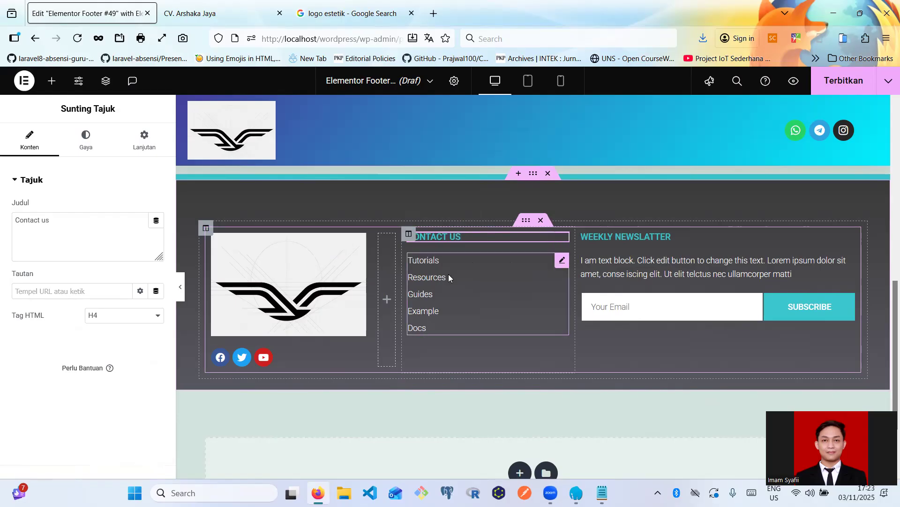
- Delete the Tutorials-to-Docs link list beneath the heading
{"action": "left_click", "coordinate": [561, 261]}
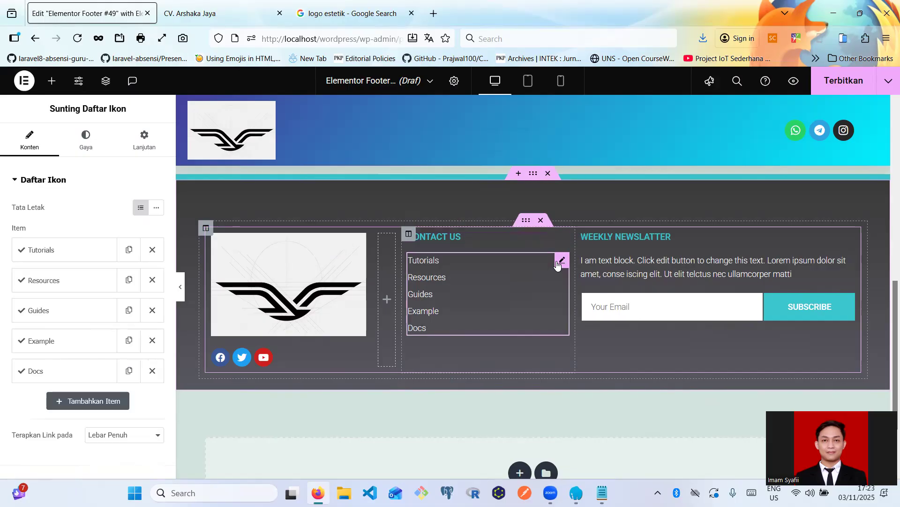
{"action": "key", "text": "Delete"}
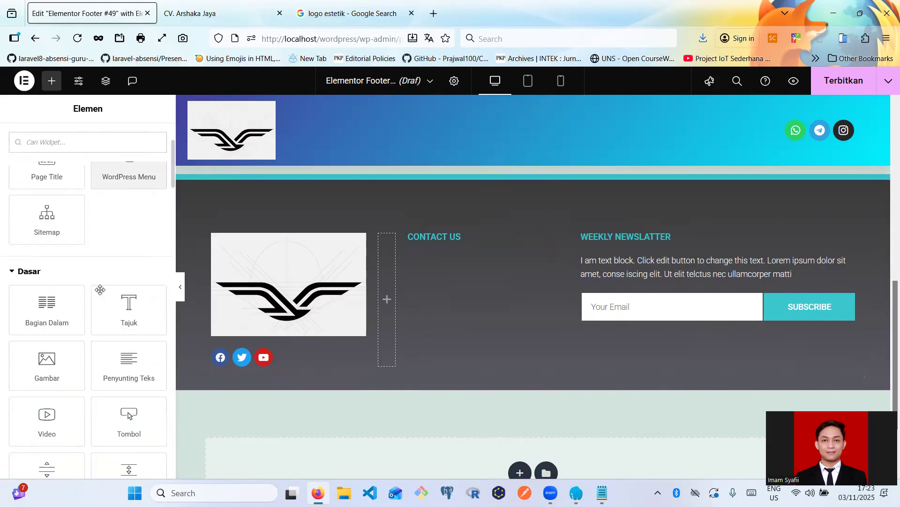
{"action": "scroll", "coordinate": [100, 290], "scroll_direction": "down", "scroll_amount": 3}
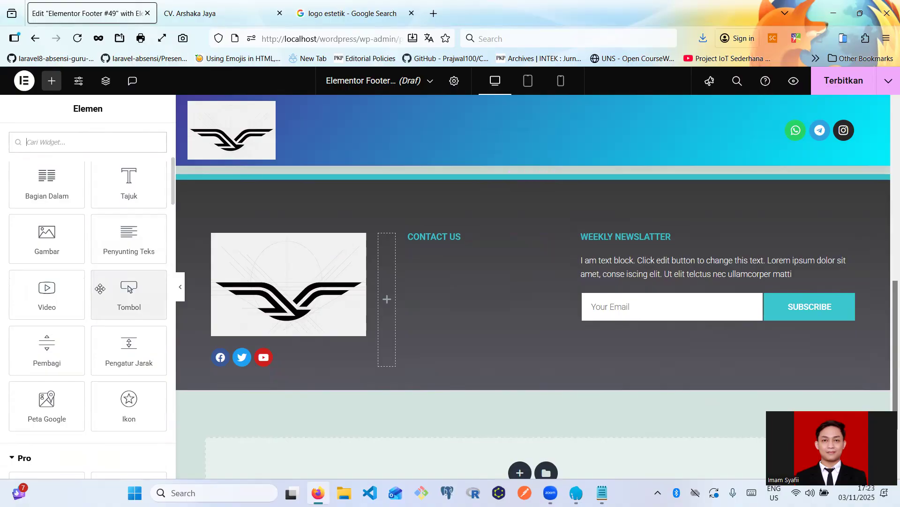
- Place an Icon List widget under the CONTACT US heading
{"action": "scroll", "coordinate": [100, 289], "scroll_direction": "down", "scroll_amount": 9}
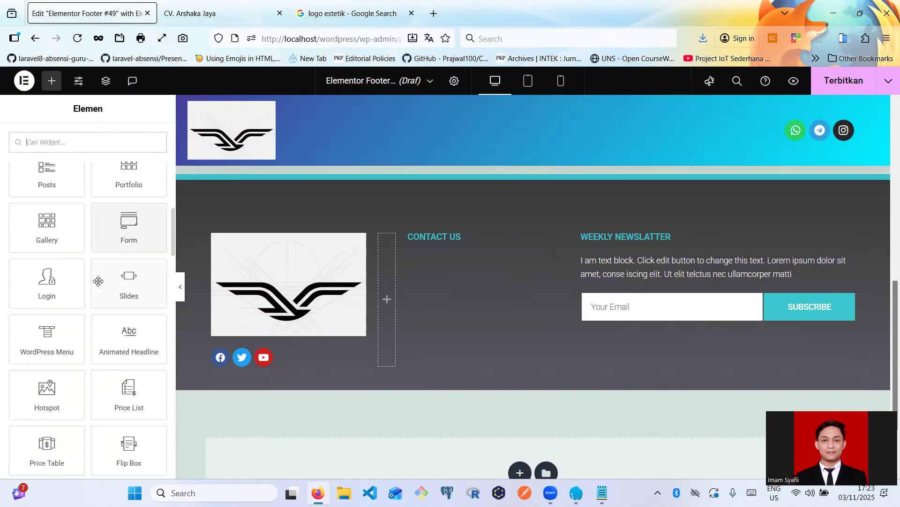
{"action": "scroll", "coordinate": [98, 281], "scroll_direction": "down", "scroll_amount": 2}
{"action": "scroll", "coordinate": [41, 281], "scroll_direction": "down", "scroll_amount": 3}
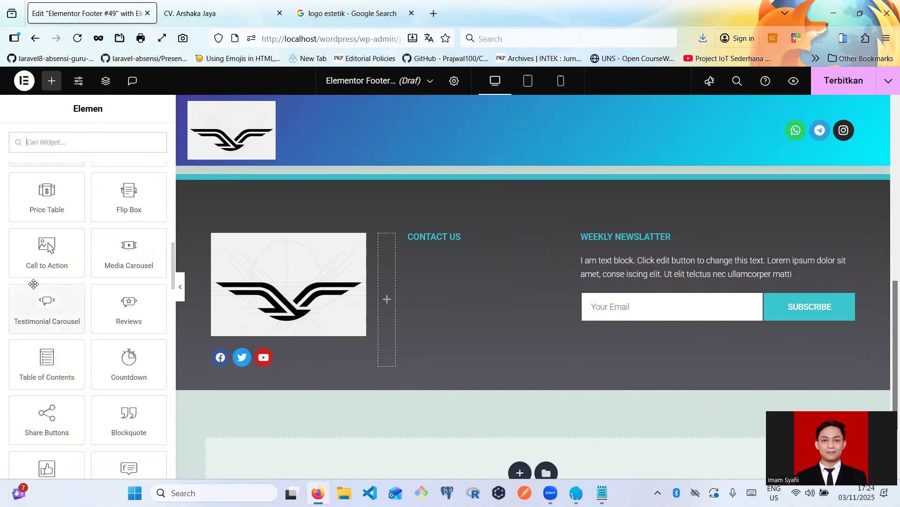
{"action": "scroll", "coordinate": [33, 283], "scroll_direction": "down", "scroll_amount": 1}
{"action": "scroll", "coordinate": [44, 301], "scroll_direction": "down", "scroll_amount": 5}
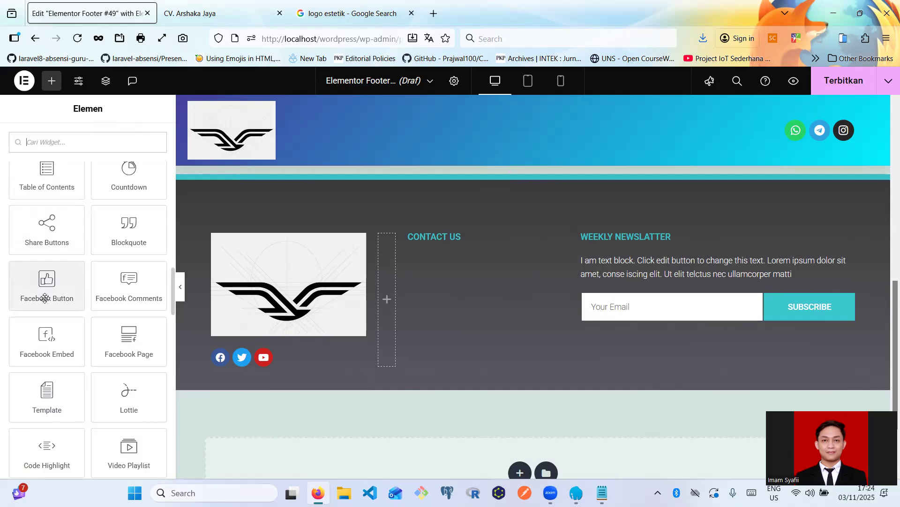
{"action": "scroll", "coordinate": [44, 295], "scroll_direction": "down", "scroll_amount": 6}
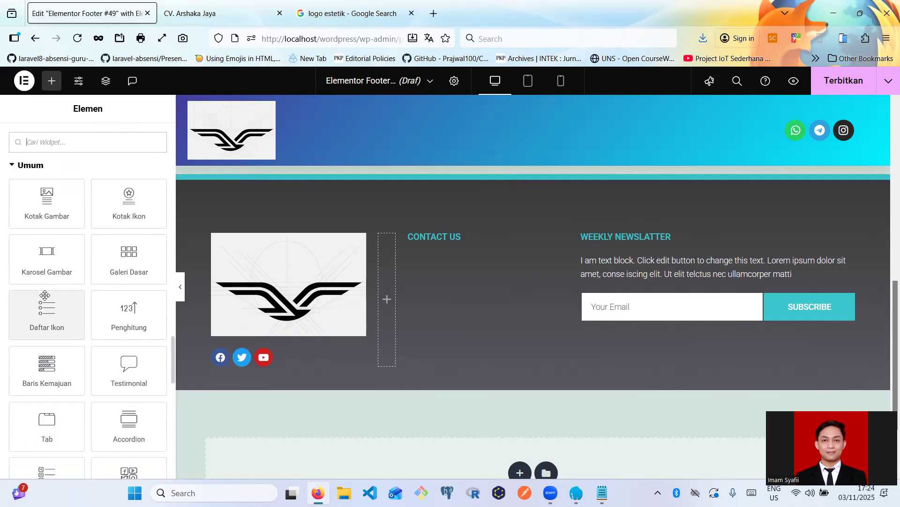
{"action": "left_click_drag", "start_coordinate": [39, 319], "coordinate": [423, 242]}
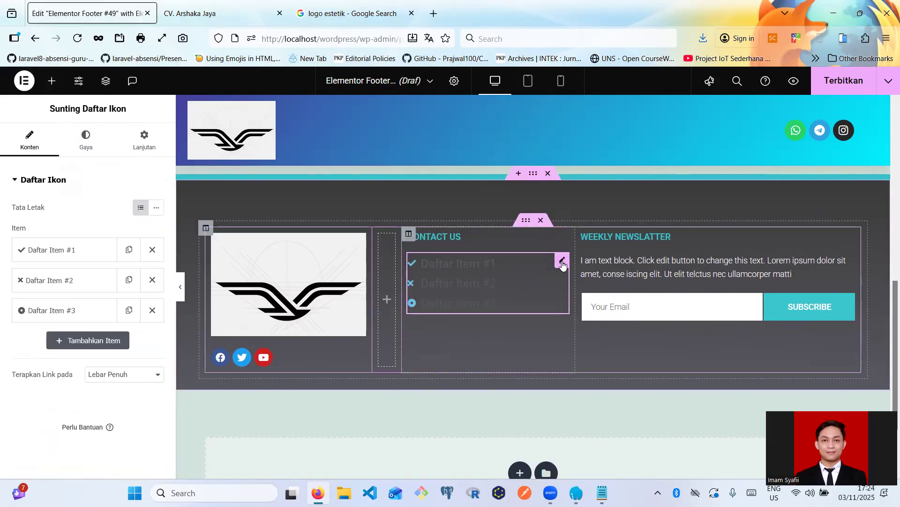
- Set the first list item's icon to the phone icon from the icon library
{"action": "left_click", "coordinate": [38, 251]}
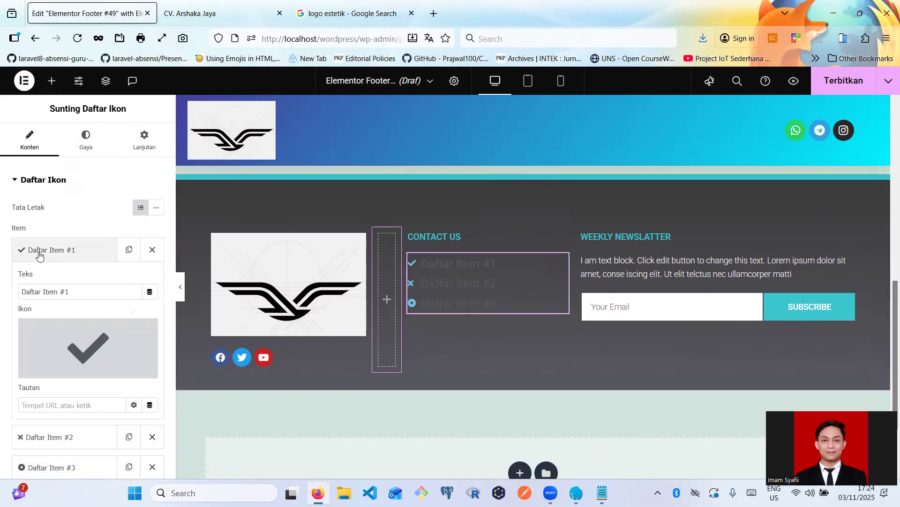
{"action": "left_click", "coordinate": [80, 368]}
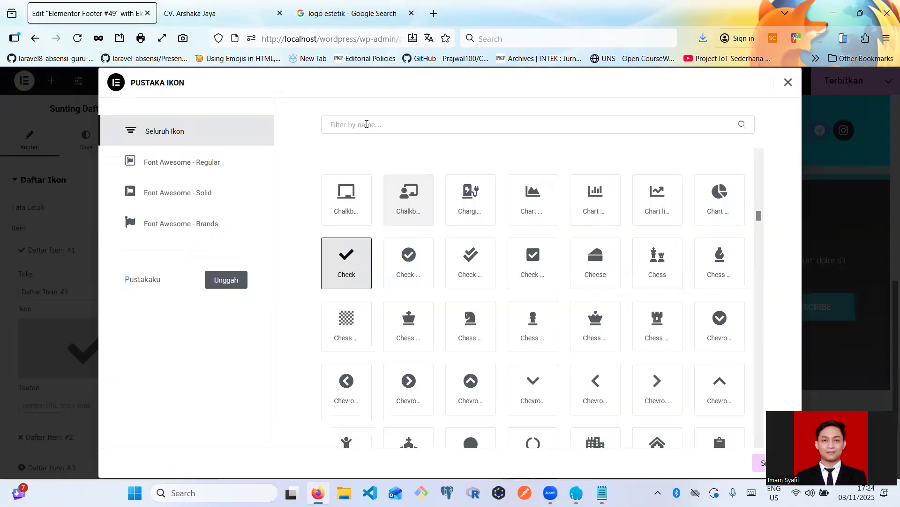
{"action": "type", "text": "te"}
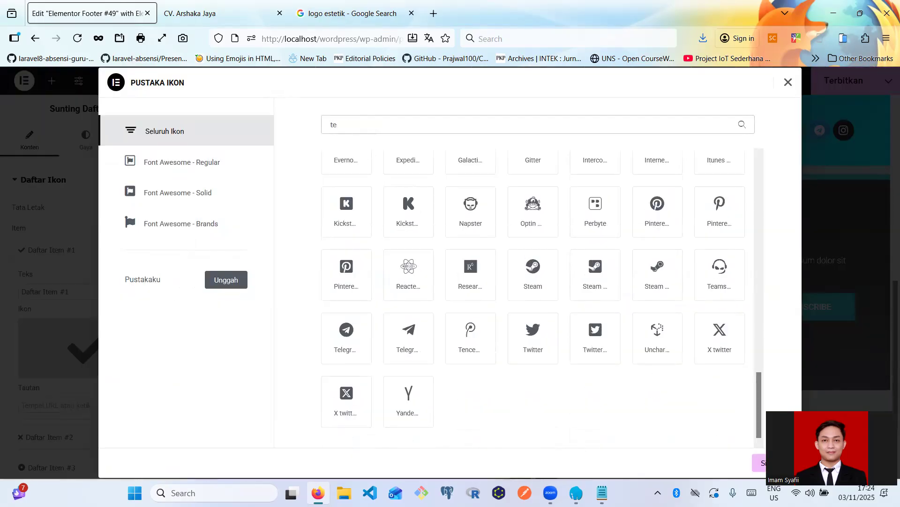
{"action": "type", "text": "le"}
{"action": "key", "text": "BackSpace"}
{"action": "key", "text": "BackSpace"}
{"action": "key", "text": "BackSpace"}
{"action": "key", "text": "BackSpace"}
{"action": "type", "text": "p"}
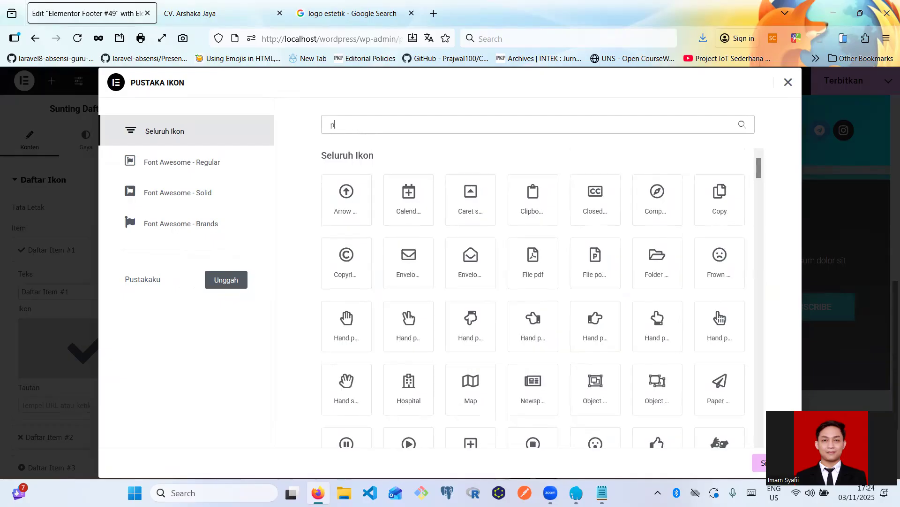
{"action": "type", "text": "hone"}
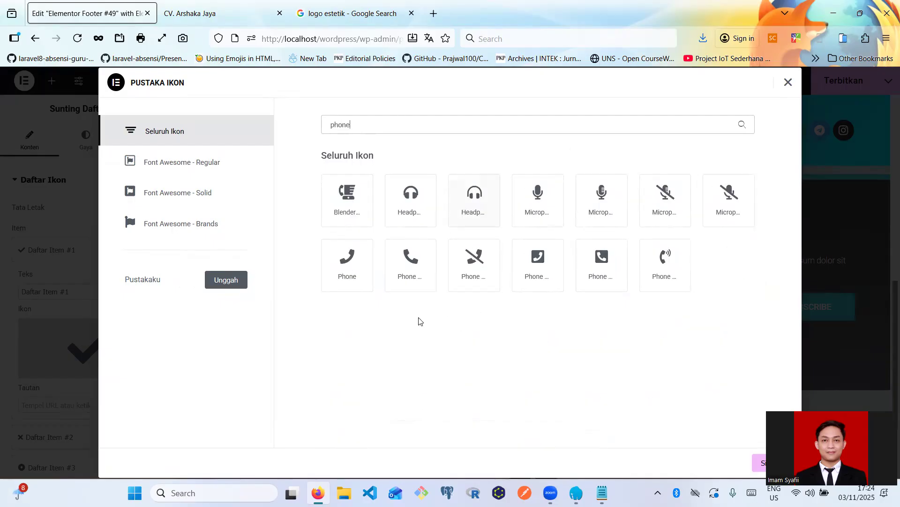
{"action": "left_click", "coordinate": [415, 282]}
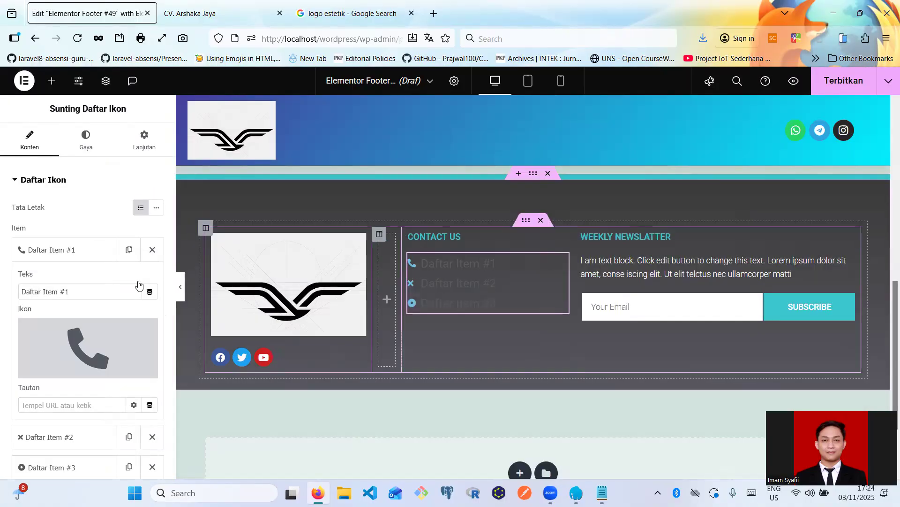
{"action": "scroll", "coordinate": [85, 349], "scroll_direction": "down", "scroll_amount": 2}
{"action": "scroll", "coordinate": [87, 305], "scroll_direction": "up", "scroll_amount": 2}
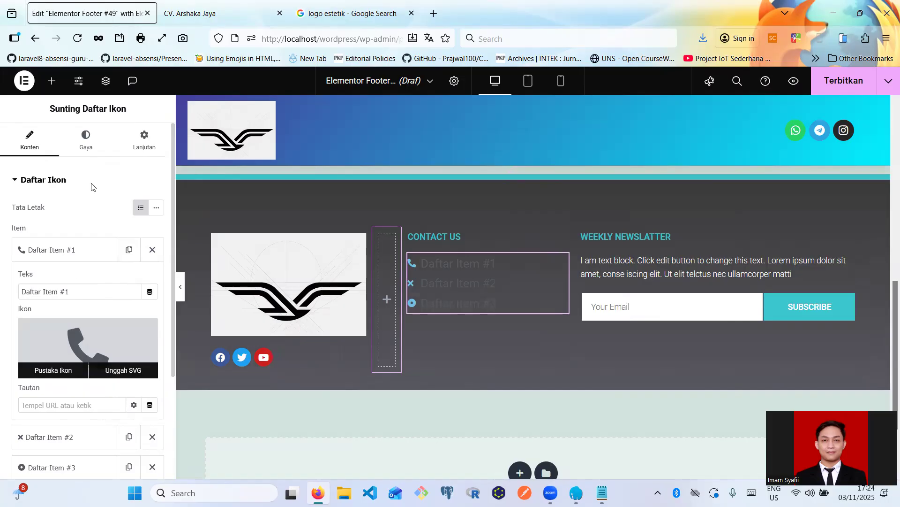
- Colour the list icons blue #1B8AB9
{"action": "left_click", "coordinate": [92, 144]}
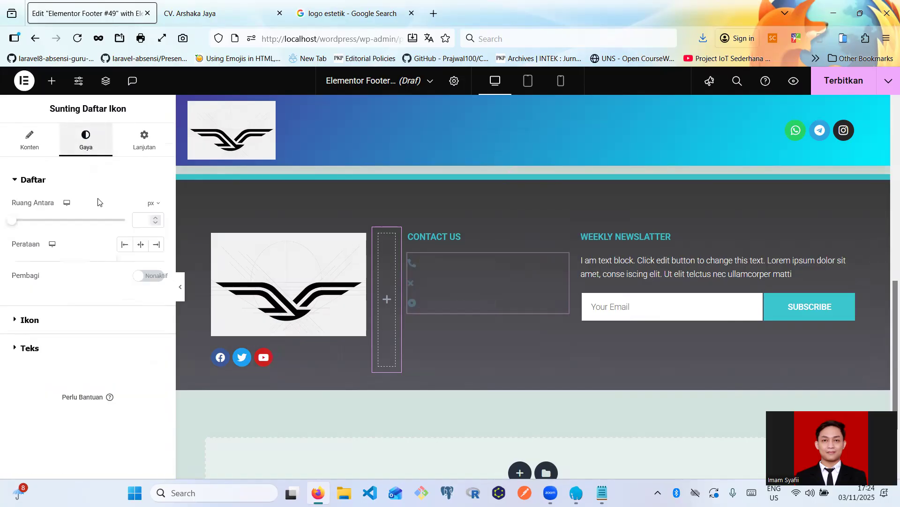
{"action": "left_click", "coordinate": [40, 315]}
{"action": "left_click", "coordinate": [156, 260]}
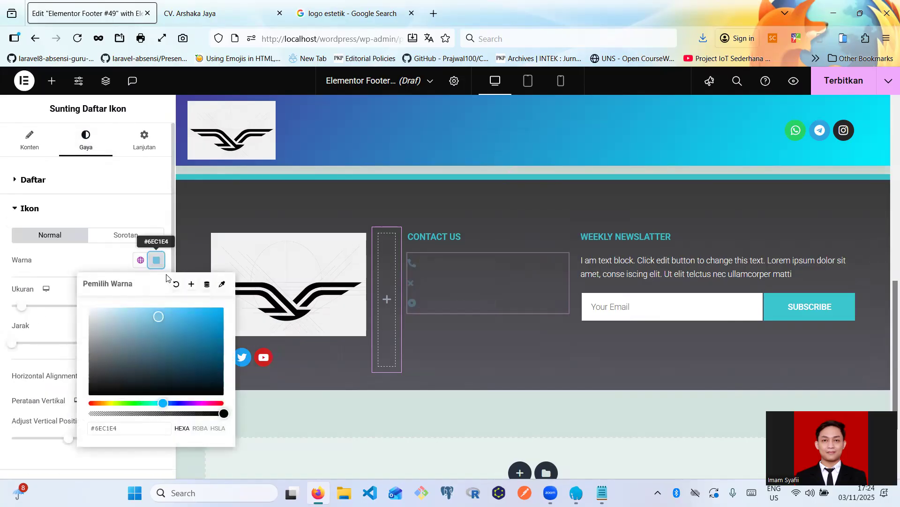
{"action": "mouse_move", "coordinate": [173, 317]}
{"action": "left_mouse_down"}
{"action": "mouse_move", "coordinate": [201, 327]}
{"action": "mouse_move", "coordinate": [190, 326]}
{"action": "mouse_move", "coordinate": [203, 344]}
{"action": "left_mouse_up"}
{"action": "left_click", "coordinate": [183, 220]}
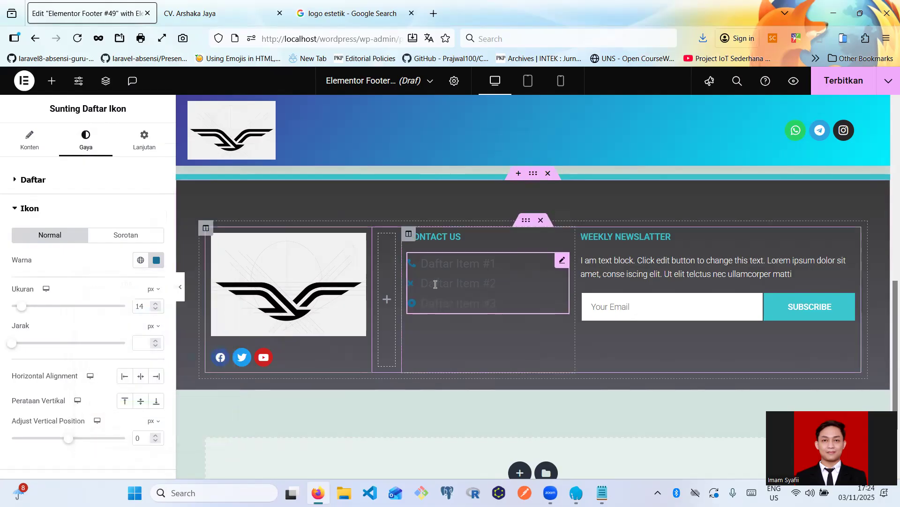
{"action": "scroll", "coordinate": [51, 347], "scroll_direction": "down", "scroll_amount": 2}
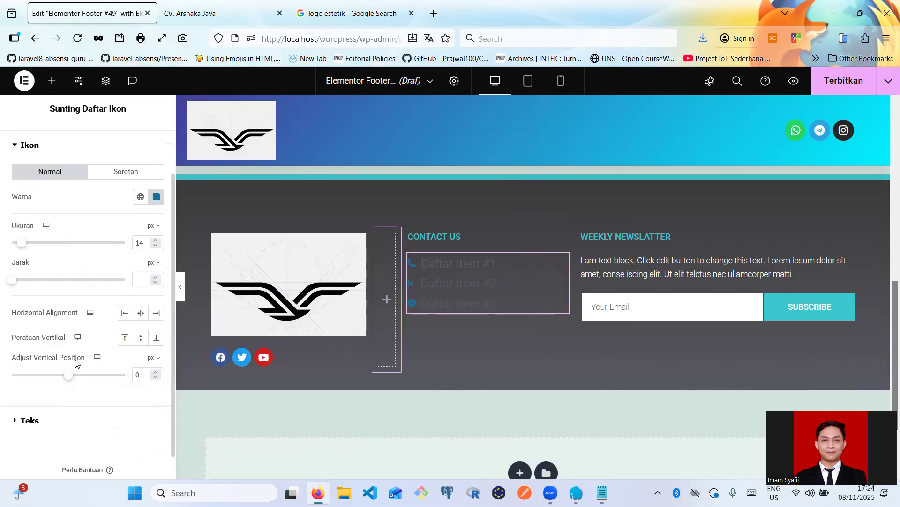
- Make the list item text white
{"action": "left_click", "coordinate": [40, 388]}
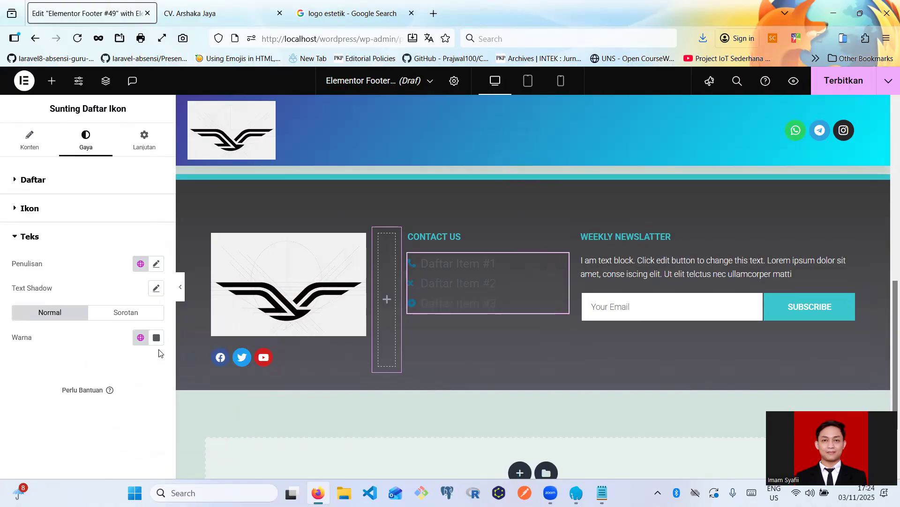
{"action": "left_click", "coordinate": [156, 337]}
{"action": "left_click_drag", "start_coordinate": [90, 193], "coordinate": [92, 181]}
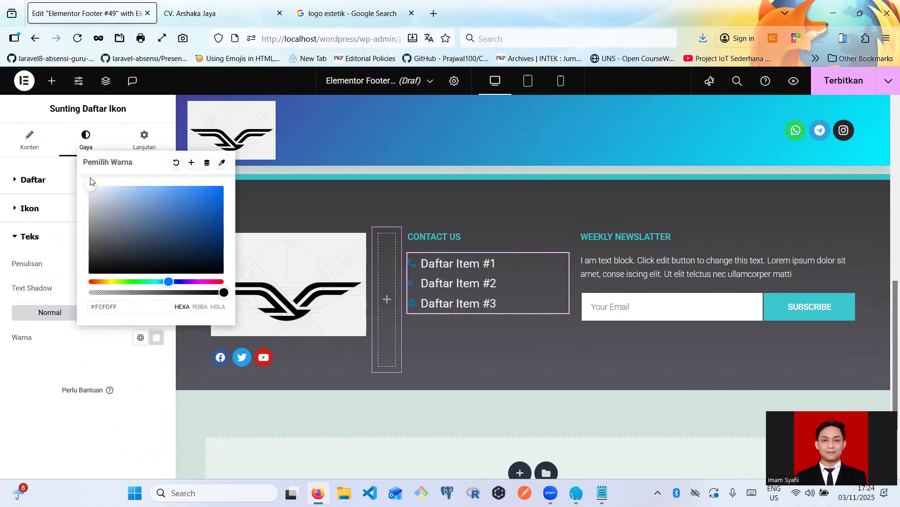
{"action": "left_click", "coordinate": [54, 230]}
{"action": "left_click", "coordinate": [55, 230]}
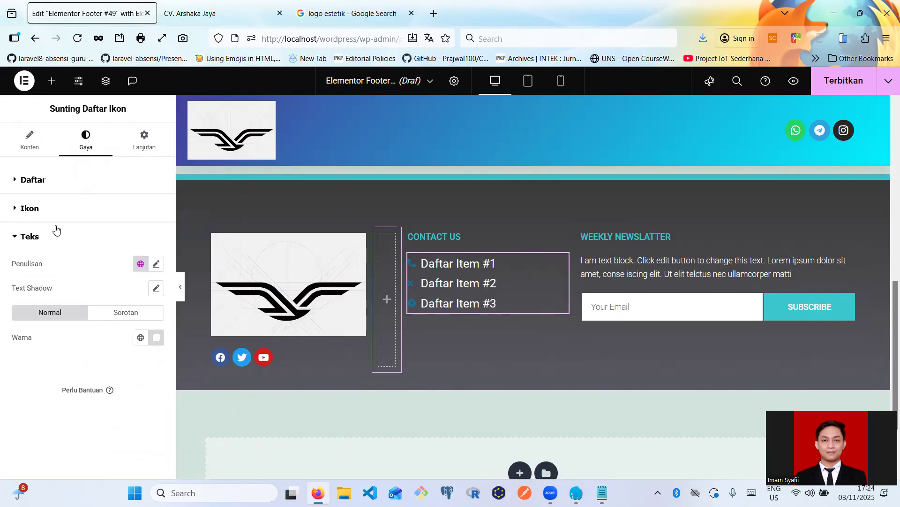
- Set the list text typography to Poppins at 13 px
{"action": "left_click", "coordinate": [157, 264]}
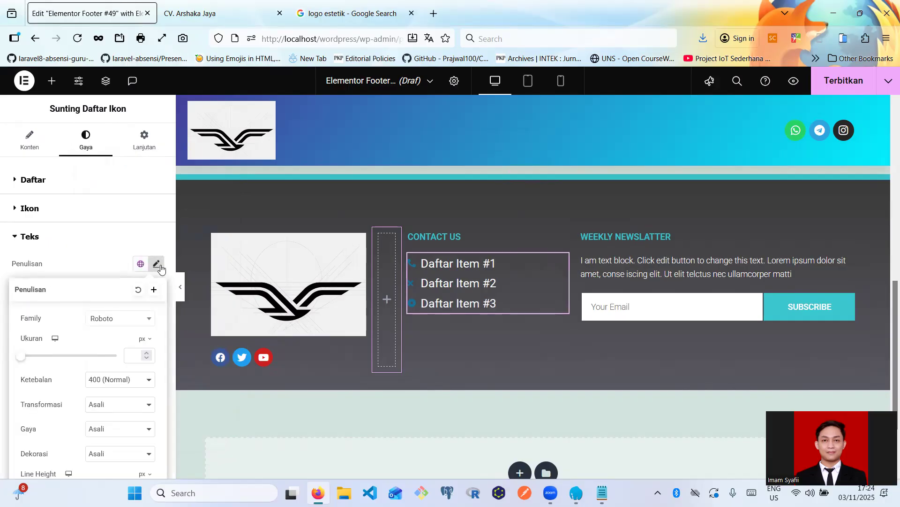
{"action": "left_click", "coordinate": [100, 319]}
{"action": "type", "text": "popp"}
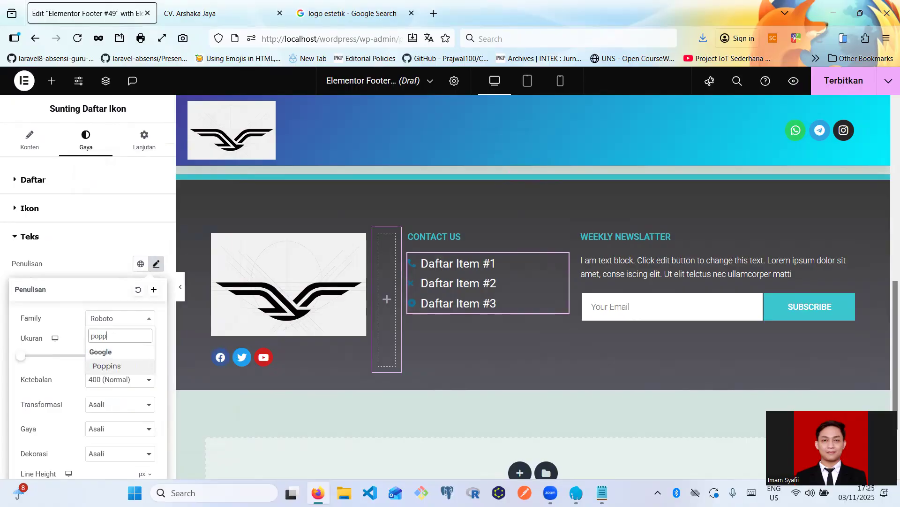
{"action": "left_click", "coordinate": [144, 363]}
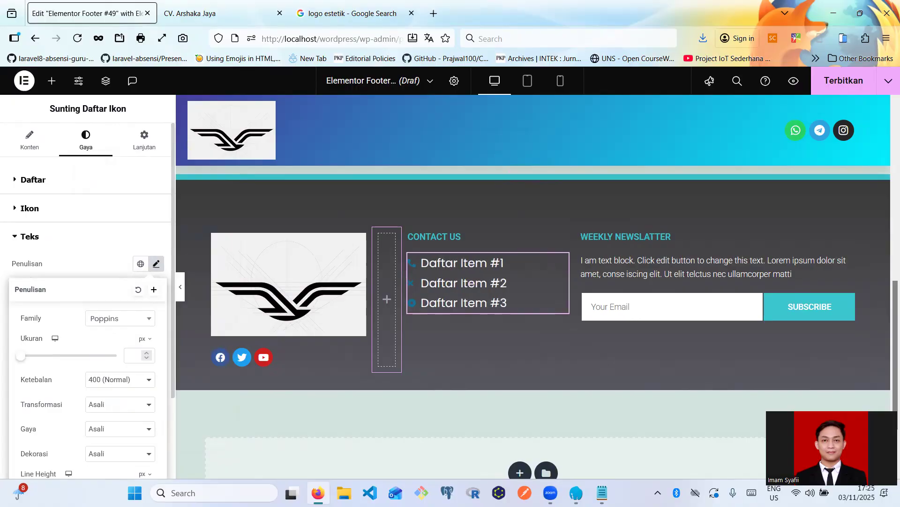
{"action": "left_click", "coordinate": [143, 358]}
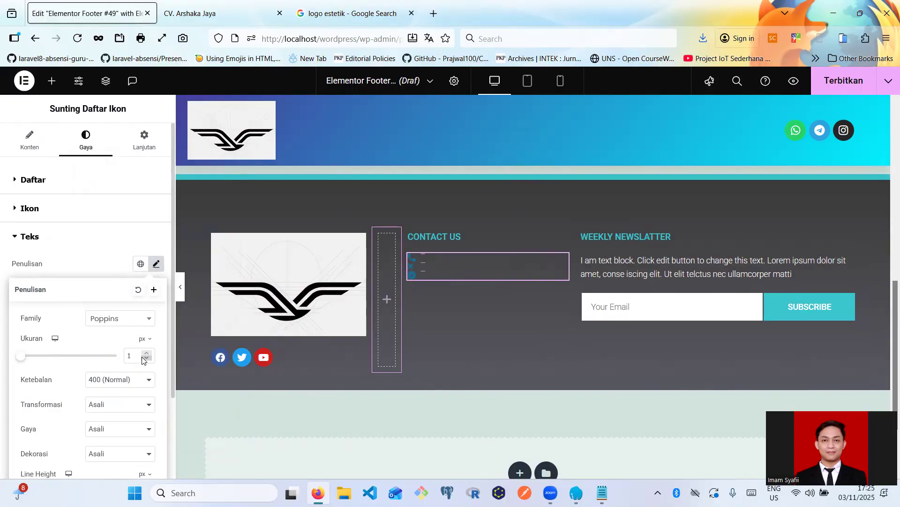
{"action": "left_click", "coordinate": [145, 356]}
{"action": "left_click", "coordinate": [146, 356]}
{"action": "left_click", "coordinate": [145, 357]}
{"action": "left_click", "coordinate": [146, 357]}
{"action": "left_click", "coordinate": [145, 356]}
{"action": "left_click", "coordinate": [145, 356]}
{"action": "left_click", "coordinate": [145, 356]}
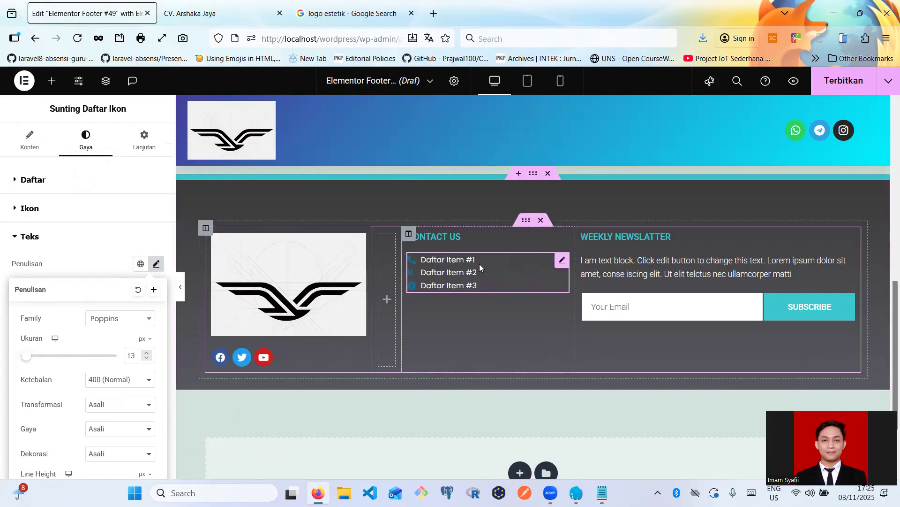
{"action": "left_click", "coordinate": [559, 260]}
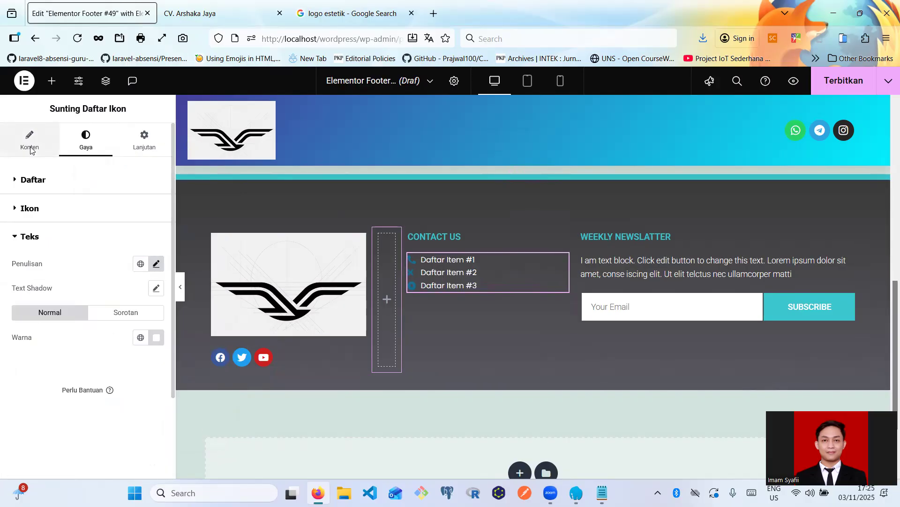
- Change the first list item's text to '08.00 - 16.30', undoing an accidental move of the list
{"action": "left_click", "coordinate": [29, 147]}
{"action": "left_click", "coordinate": [75, 250]}
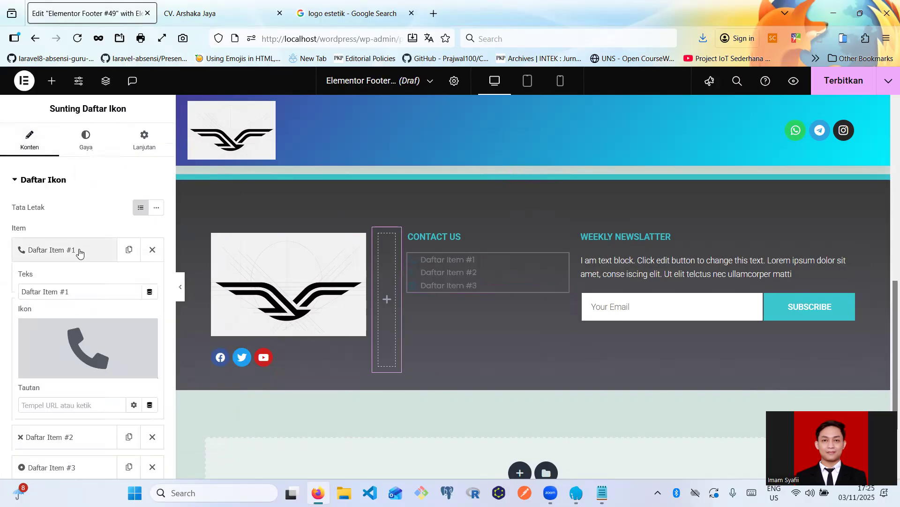
{"action": "triple_click", "coordinate": [72, 291]}
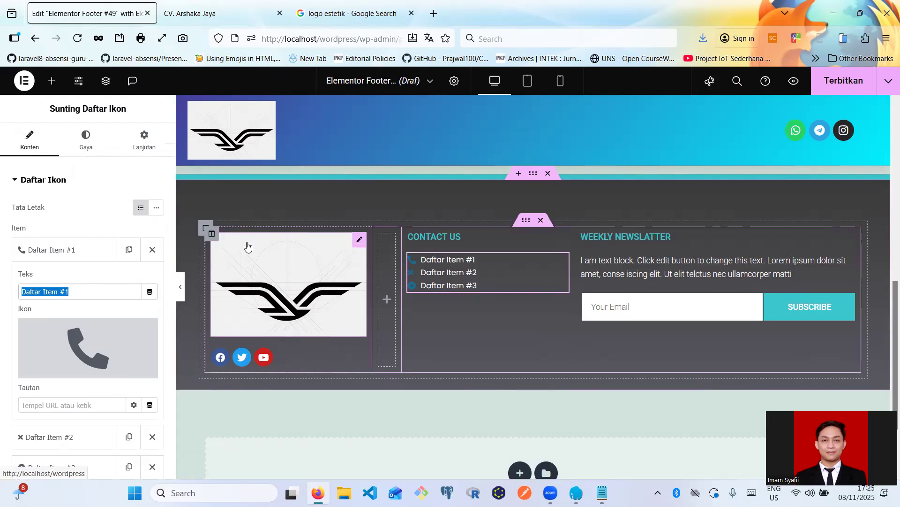
{"action": "type", "text": "08.00"}
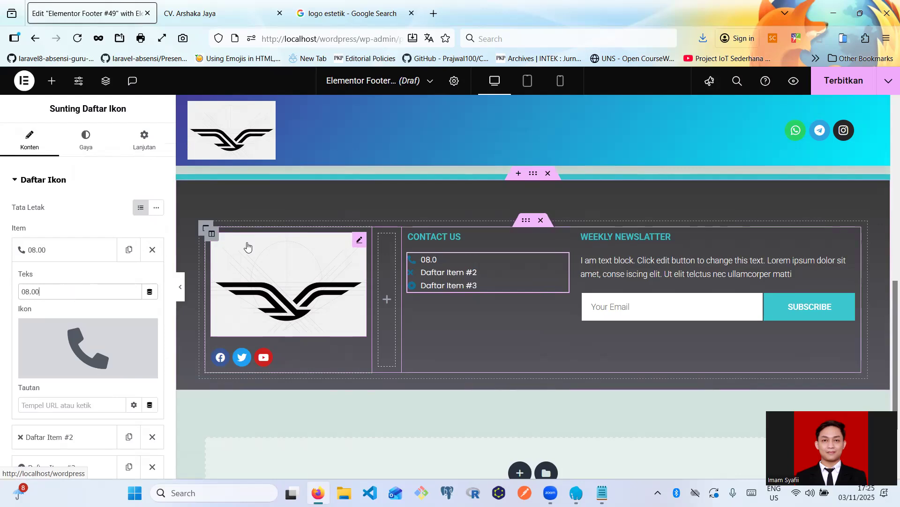
{"action": "type", "text": " - 16.300"}
{"action": "key", "text": "BackSpace"}
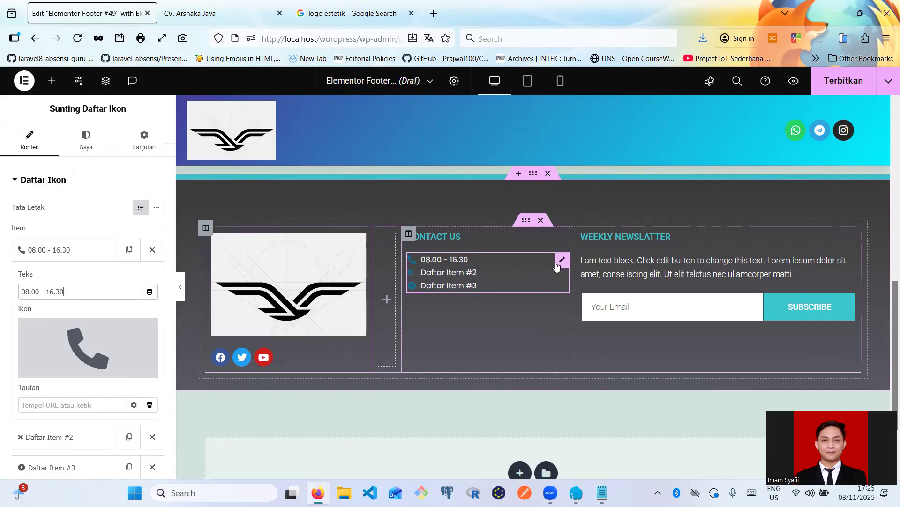
{"action": "left_click_drag", "start_coordinate": [558, 262], "coordinate": [561, 258]}
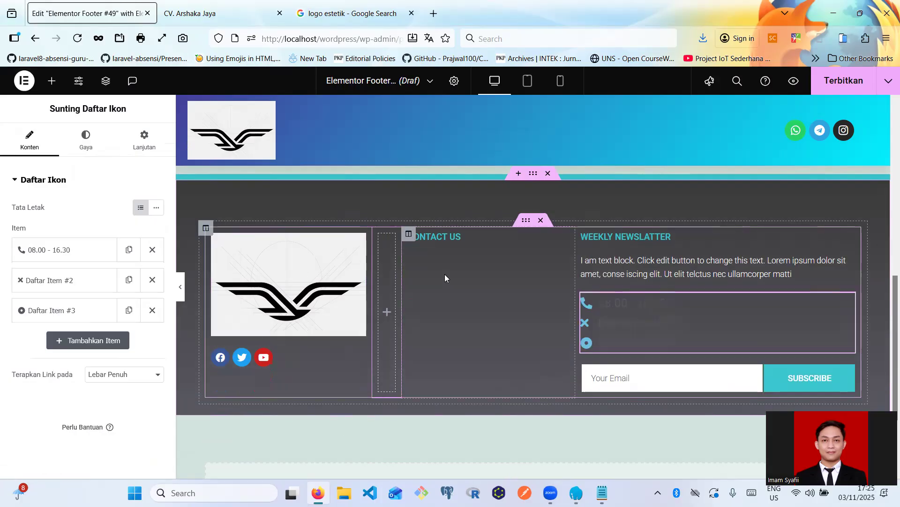
{"action": "key", "text": "ctrl+z"}
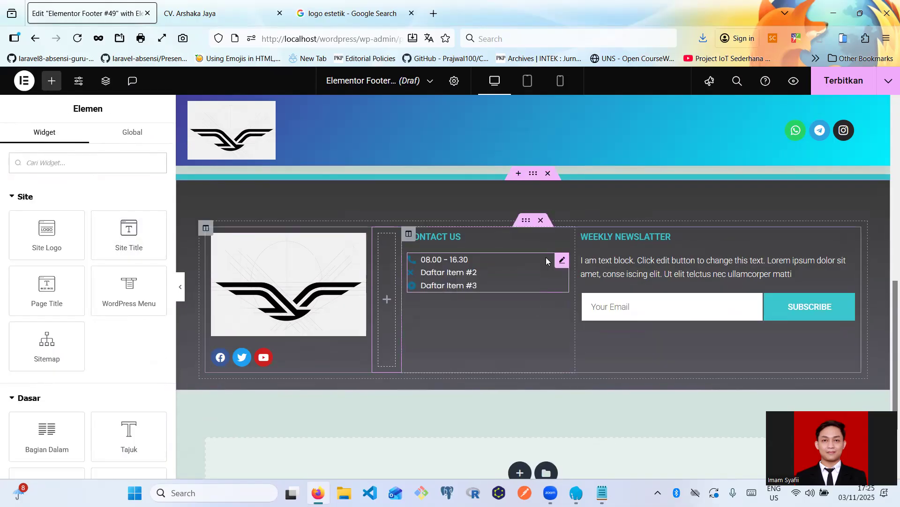
- Give the second list item the Street view icon
{"action": "left_click", "coordinate": [561, 260]}
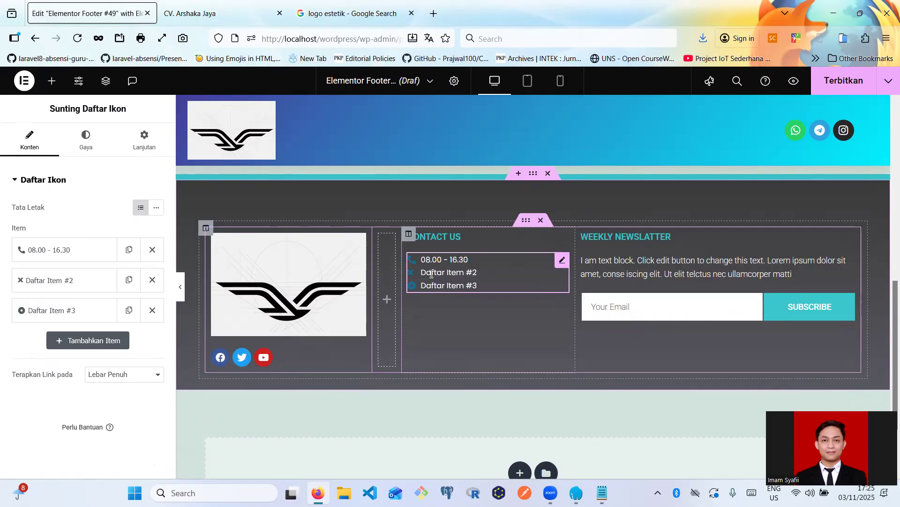
{"action": "left_click", "coordinate": [60, 292]}
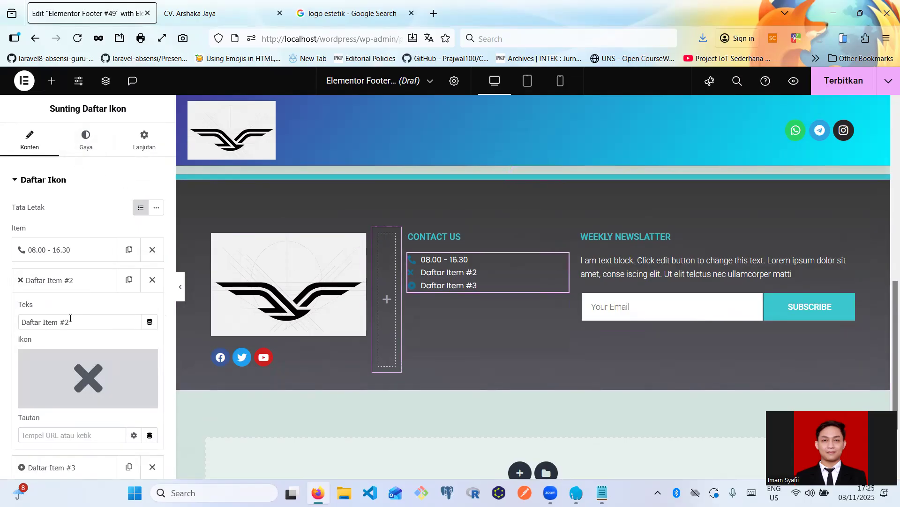
{"action": "left_click", "coordinate": [75, 358]}
{"action": "left_click", "coordinate": [428, 127]}
{"action": "type", "text": "stre"}
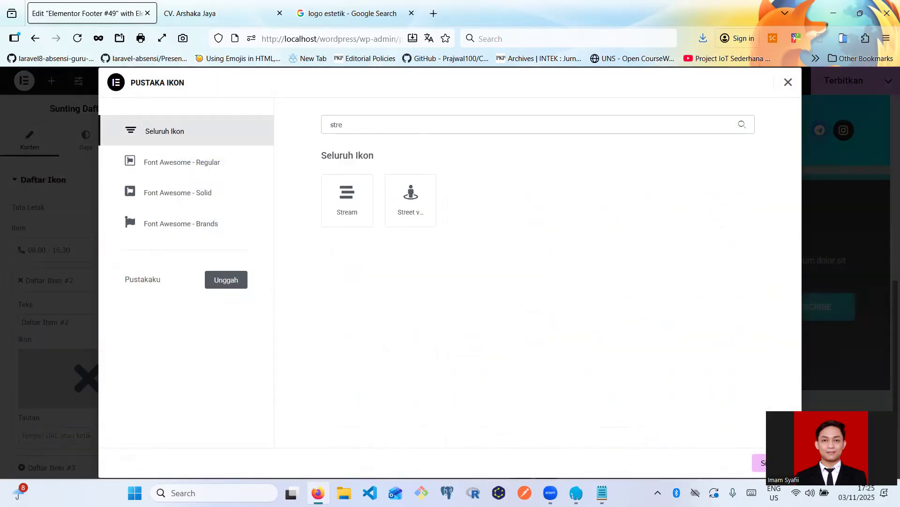
{"action": "left_click", "coordinate": [411, 200]}
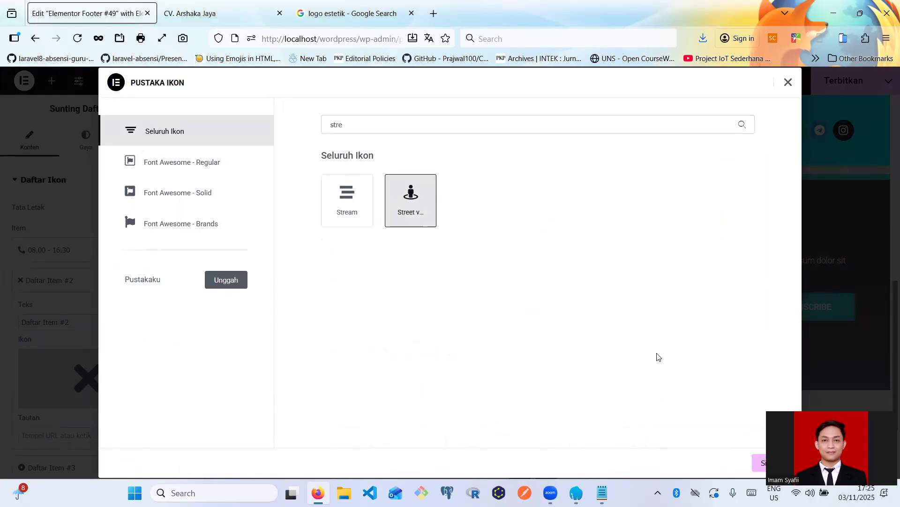
{"action": "left_click", "coordinate": [769, 462]}
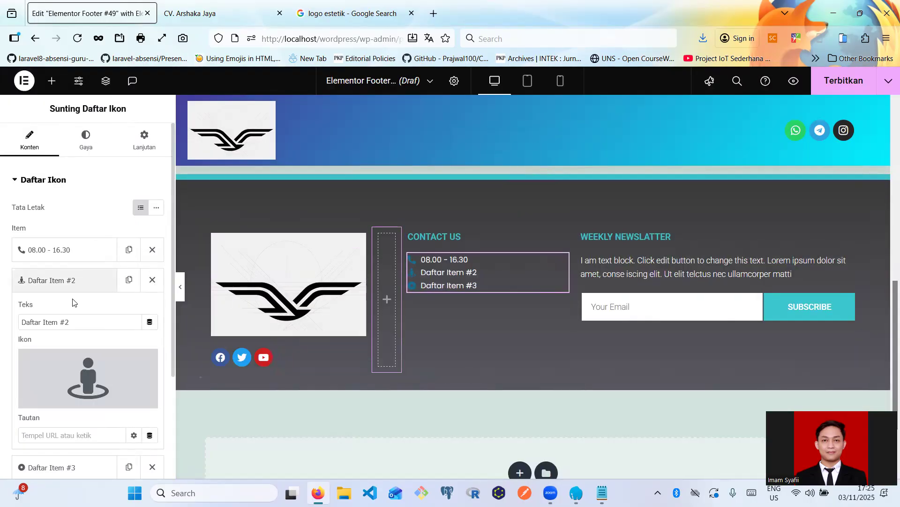
- Replace the second item's placeholder text with the street address in Kudus
{"action": "triple_click", "coordinate": [79, 320]}
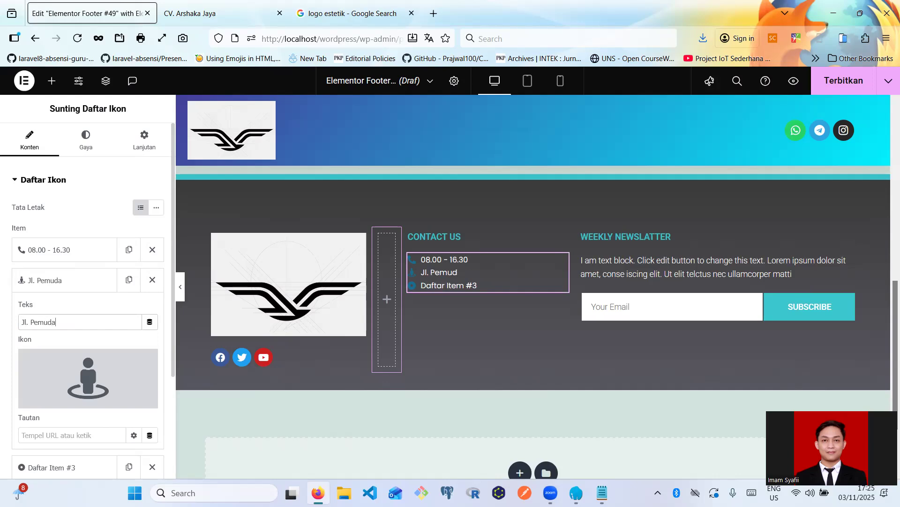
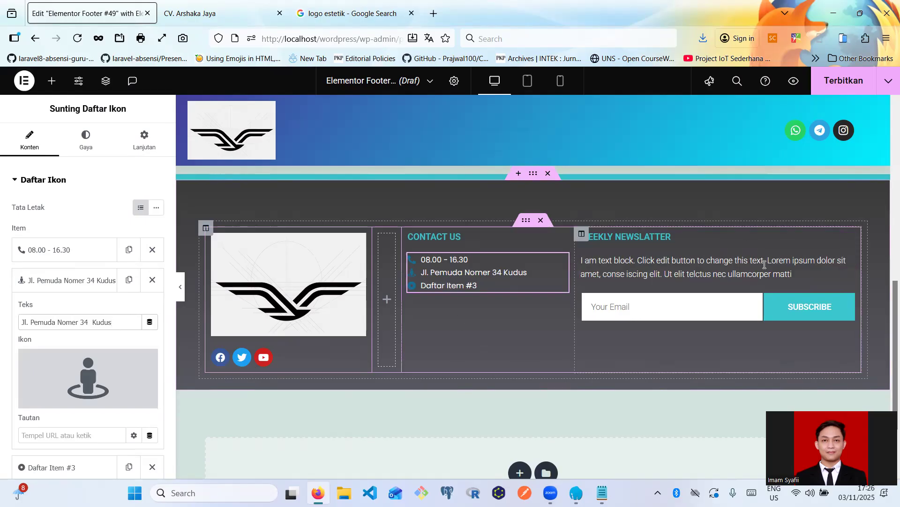
- Delete the newsletter text and email form and rename the heading to Maps
{"action": "left_click", "coordinate": [848, 264]}
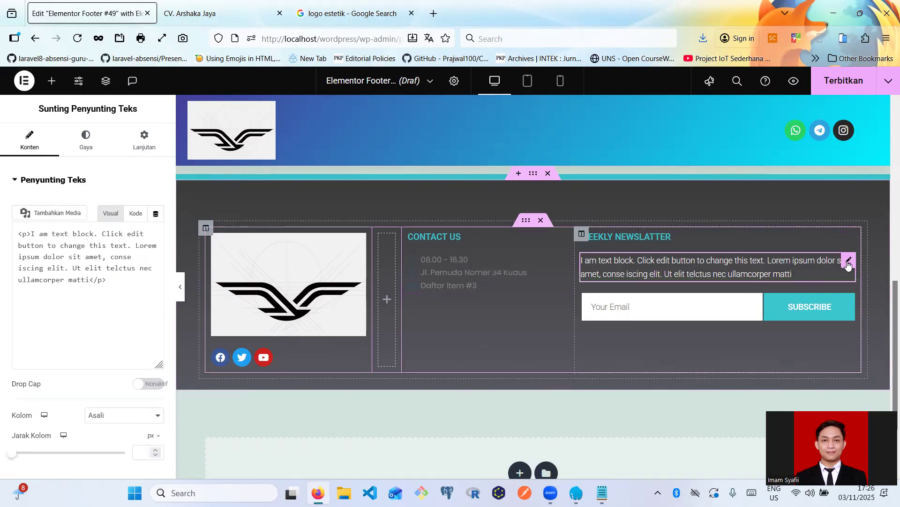
{"action": "key", "text": "Delete"}
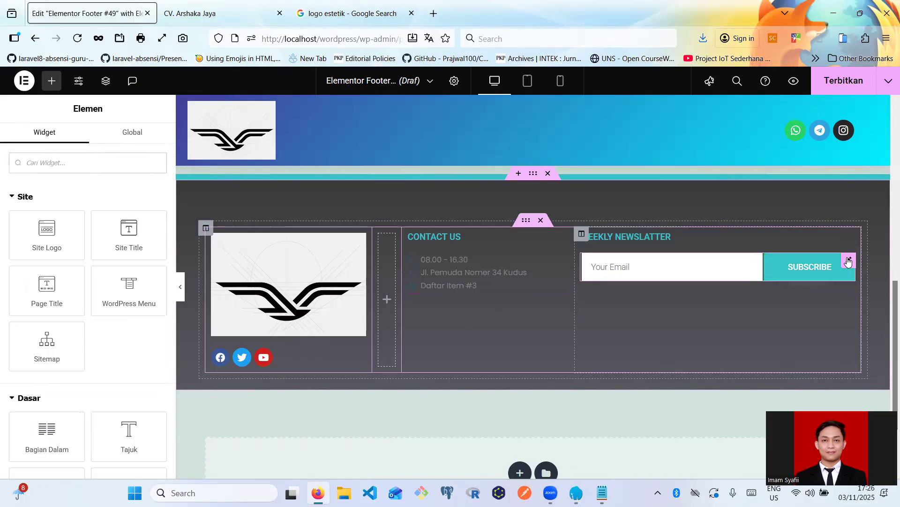
{"action": "left_click", "coordinate": [848, 262]}
{"action": "key", "text": "Delete"}
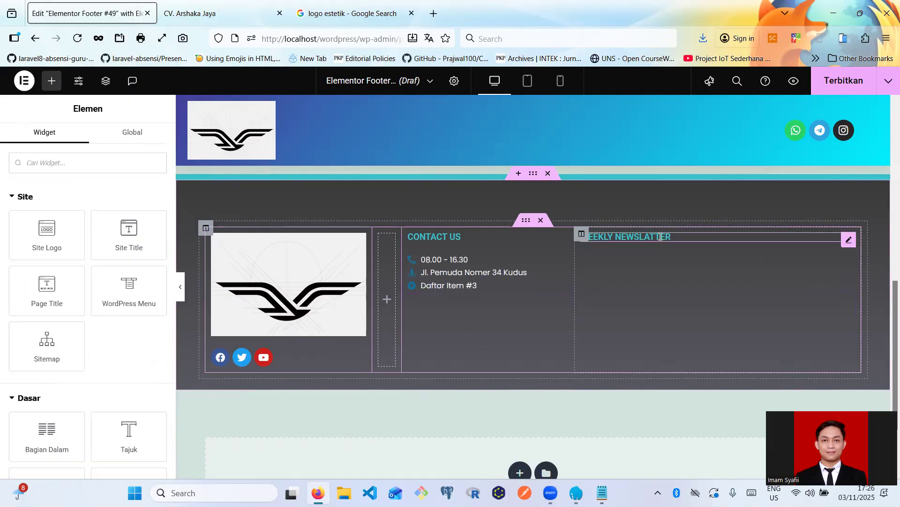
{"action": "triple_click", "coordinate": [660, 237]}
{"action": "type", "text": "Maps"}
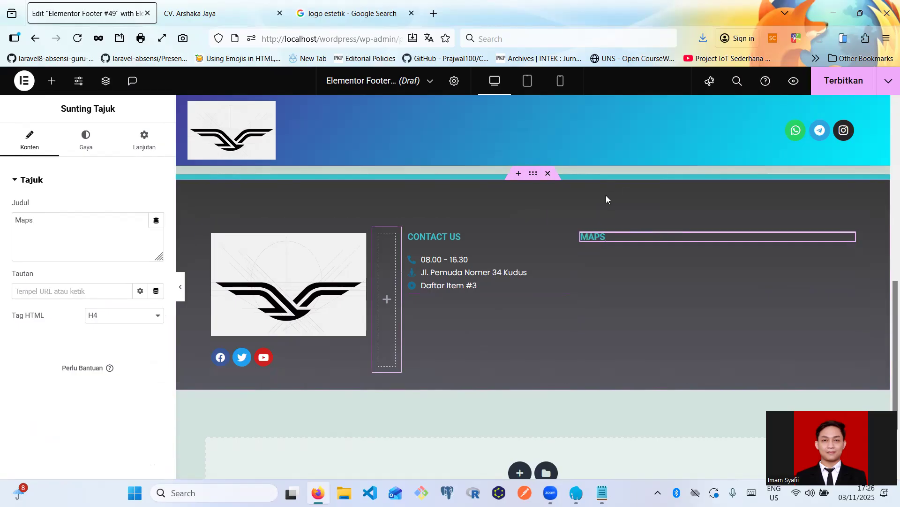
- Add a Google Maps widget under the MAPS heading, found by searching 'peta'
{"action": "left_click", "coordinate": [52, 85]}
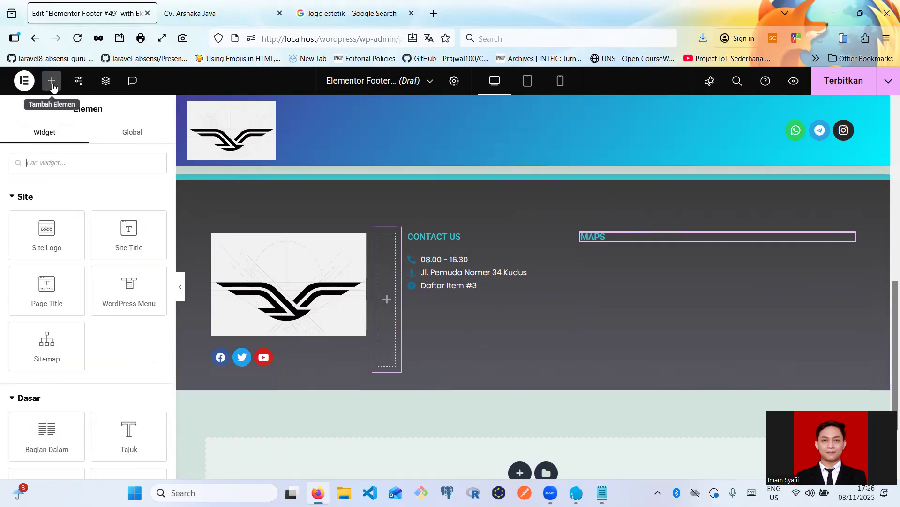
{"action": "left_click", "coordinate": [61, 158]}
{"action": "type", "text": "per"}
{"action": "key", "text": "BackSpace"}
{"action": "type", "text": "ta"}
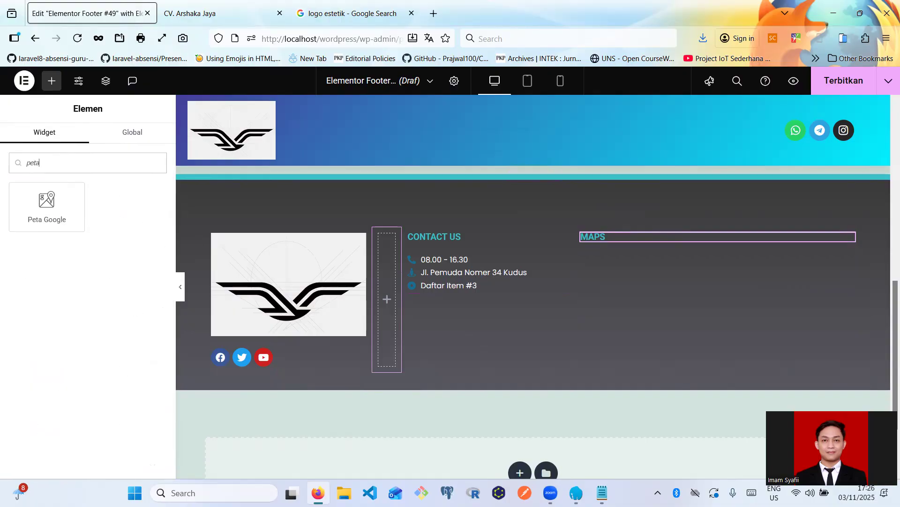
{"action": "left_click_drag", "start_coordinate": [58, 216], "coordinate": [607, 237]}
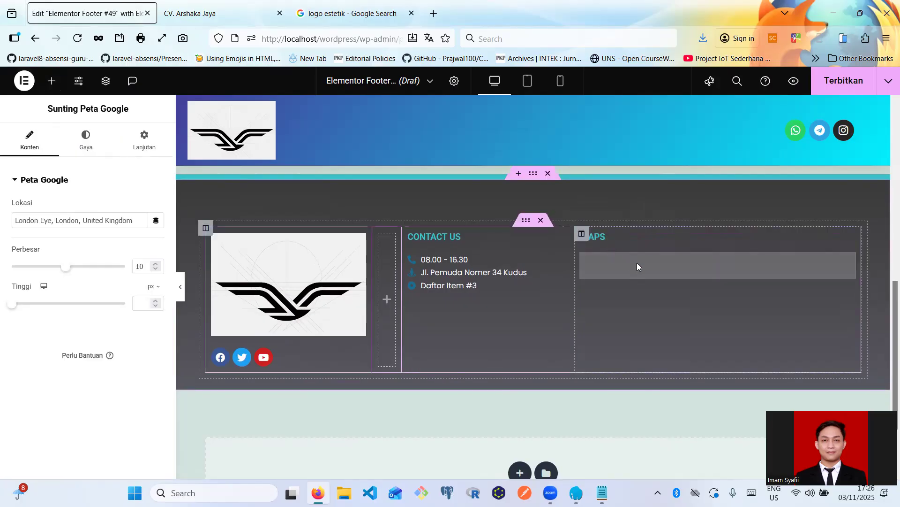
- Point the map at UIN Sunan Kudus and set its Perbesar zoom to 15
{"action": "triple_click", "coordinate": [71, 221]}
{"action": "type", "text": "UIN SU"}
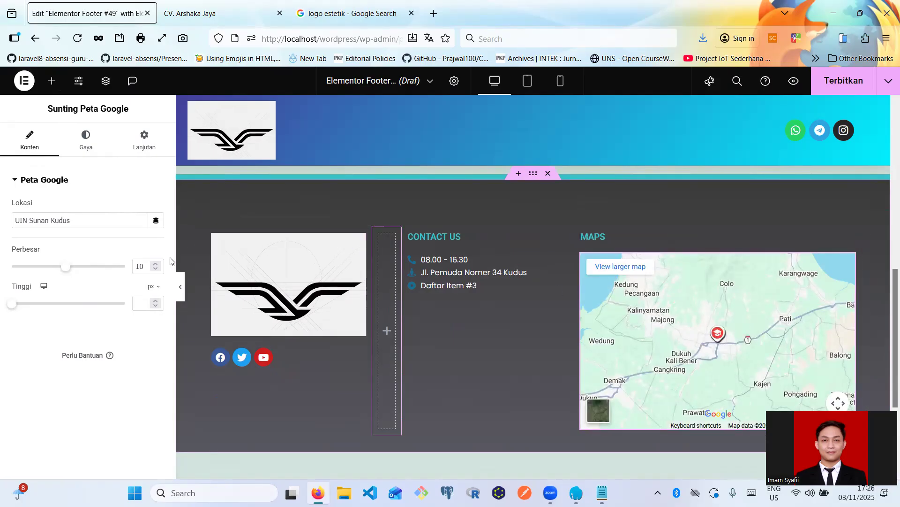
{"action": "left_click", "coordinate": [155, 265]}
{"action": "left_click", "coordinate": [155, 265]}
{"action": "left_click", "coordinate": [154, 265]}
{"action": "left_click", "coordinate": [155, 265]}
{"action": "left_click", "coordinate": [155, 264]}
{"action": "left_click", "coordinate": [155, 265]}
{"action": "left_click", "coordinate": [155, 264]}
{"action": "left_click", "coordinate": [154, 265]}
{"action": "left_click", "coordinate": [155, 265]}
{"action": "left_click", "coordinate": [155, 265]}
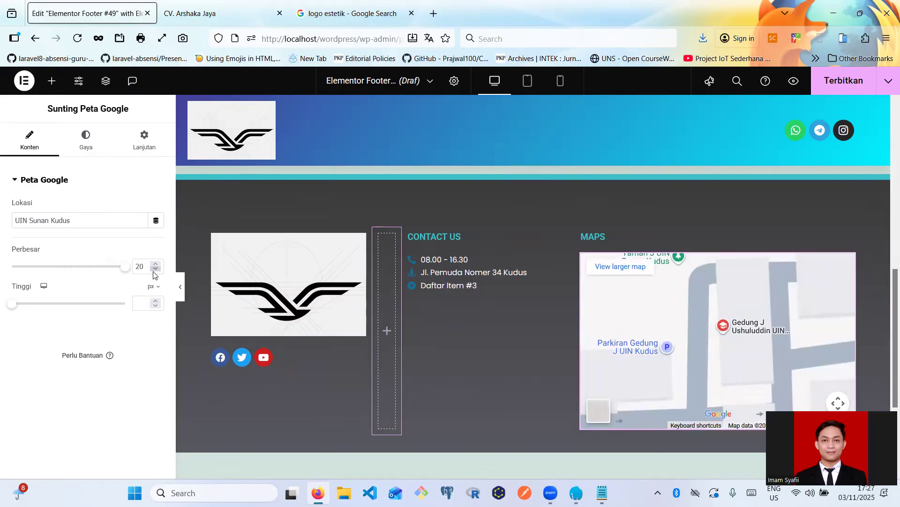
{"action": "left_click", "coordinate": [154, 270]}
{"action": "left_click", "coordinate": [155, 270]}
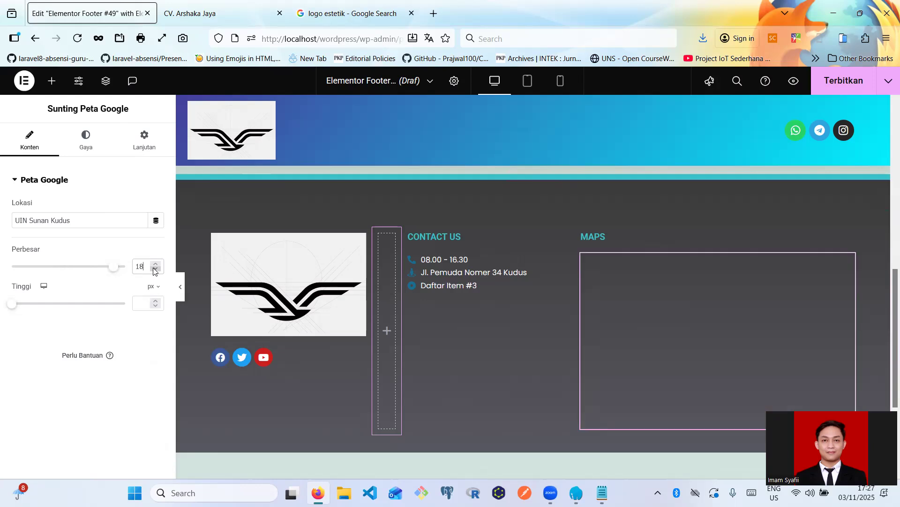
{"action": "left_click", "coordinate": [154, 270]}
{"action": "left_click", "coordinate": [155, 270]}
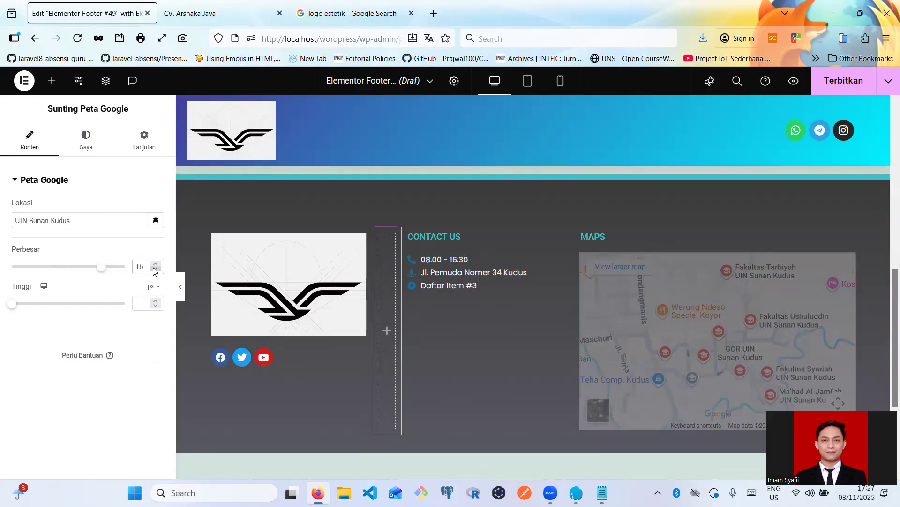
{"action": "left_click", "coordinate": [154, 270]}
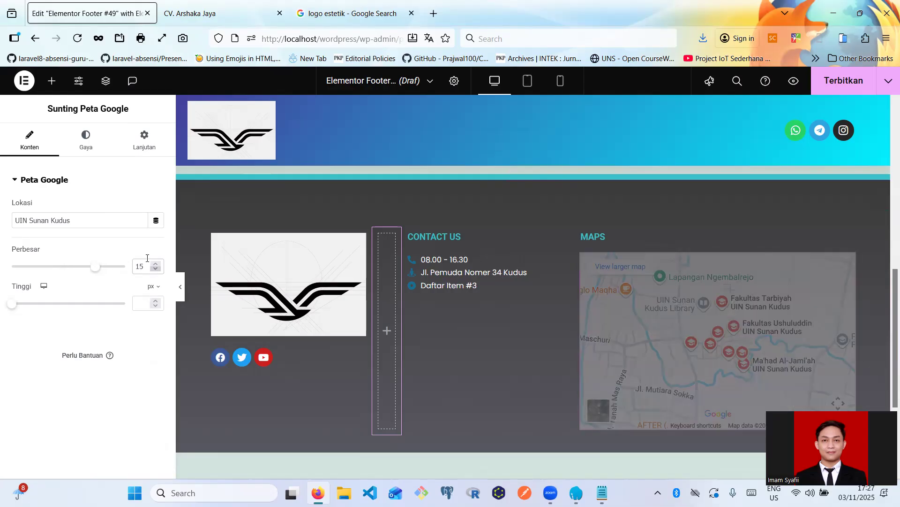
- Review the map's Gaya normal and hover options and its Lanjutan settings
{"action": "left_click", "coordinate": [85, 143]}
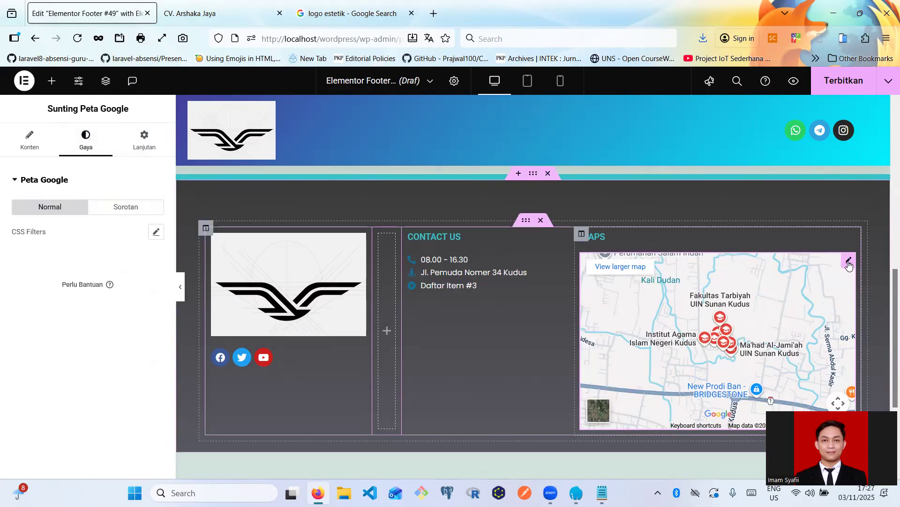
{"action": "left_click", "coordinate": [117, 214]}
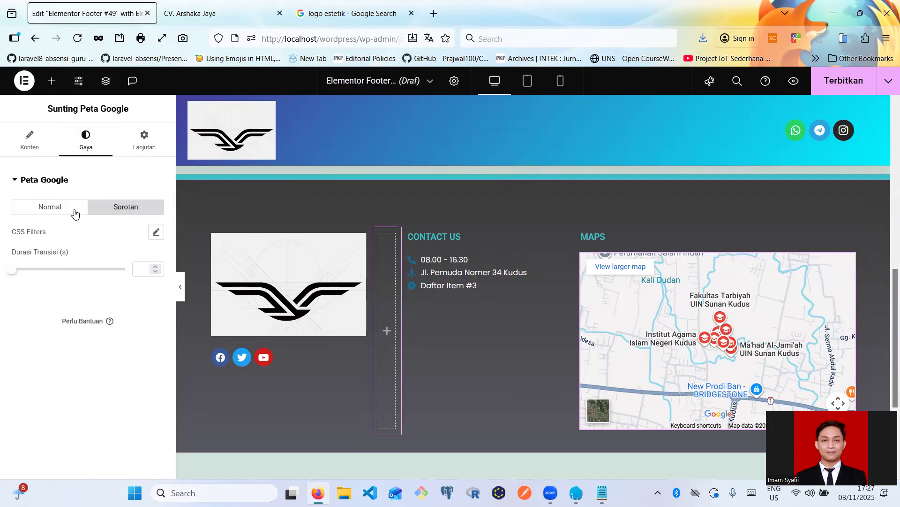
{"action": "left_click", "coordinate": [74, 210]}
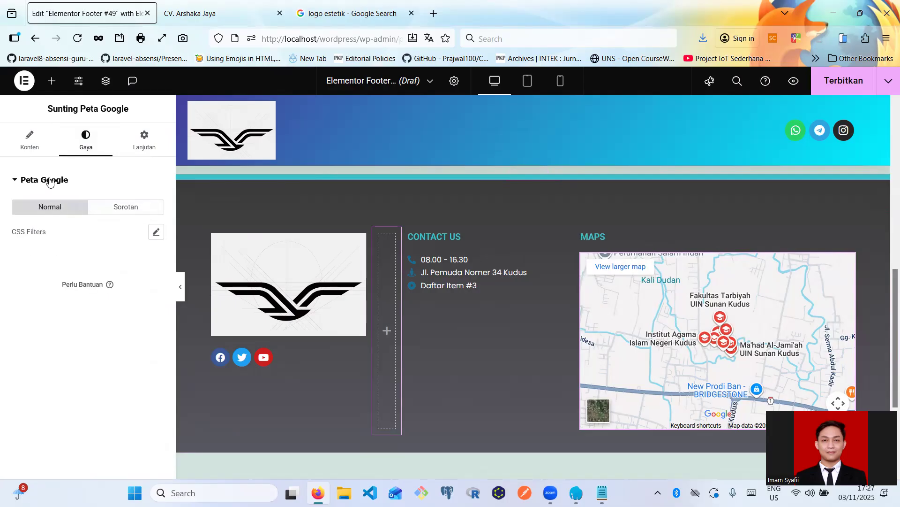
{"action": "left_click", "coordinate": [133, 145]}
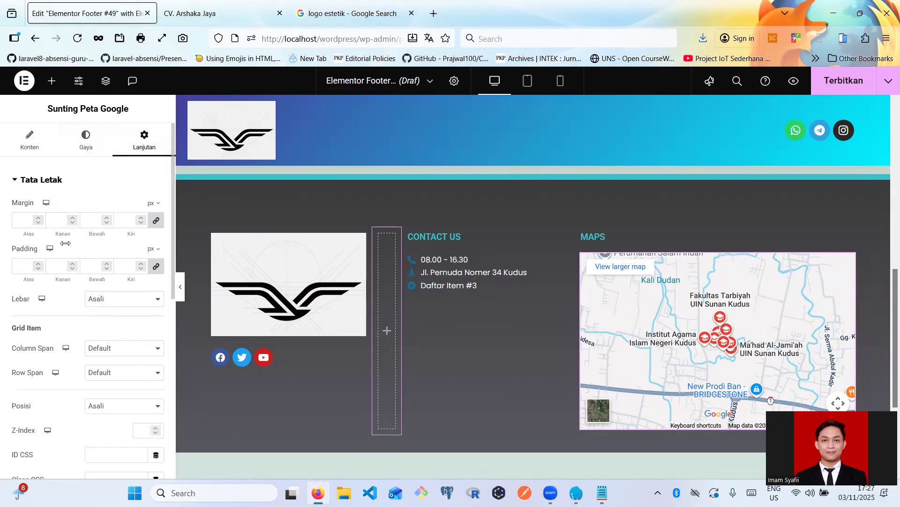
{"action": "scroll", "coordinate": [61, 333], "scroll_direction": "down", "scroll_amount": 7}
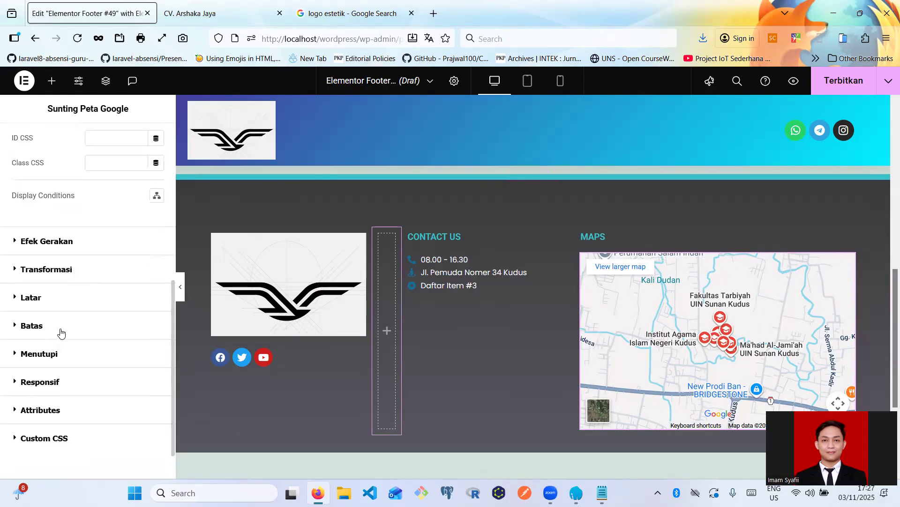
{"action": "scroll", "coordinate": [63, 324], "scroll_direction": "up", "scroll_amount": 7}
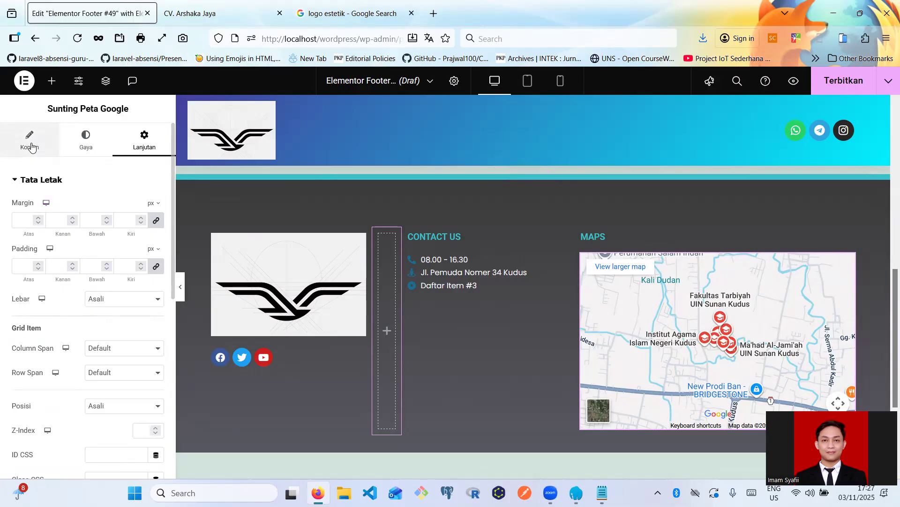
{"action": "left_click", "coordinate": [30, 143]}
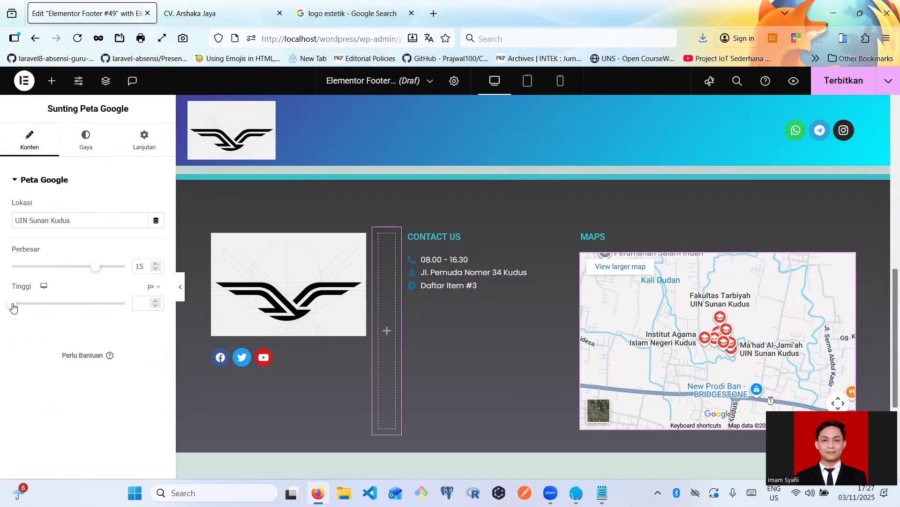
- Set the map's Tinggi (height) to 172 px in the Konten tab
{"action": "left_click_drag", "start_coordinate": [15, 304], "coordinate": [24, 310]}
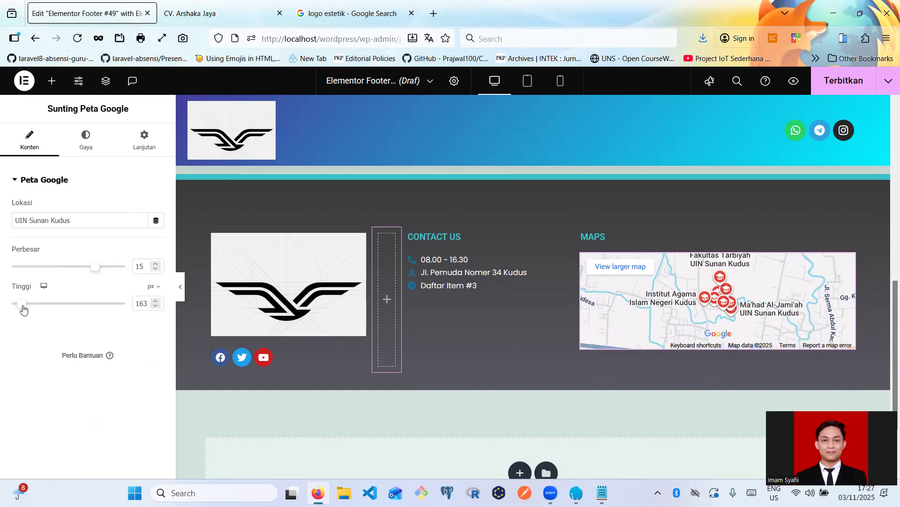
{"action": "left_click", "coordinate": [156, 301]}
{"action": "left_click", "coordinate": [156, 301]}
{"action": "left_click", "coordinate": [156, 301]}
{"action": "left_click", "coordinate": [156, 301]}
{"action": "left_click", "coordinate": [156, 301]}
{"action": "left_click", "coordinate": [156, 301]}
{"action": "left_click", "coordinate": [156, 301]}
{"action": "left_click", "coordinate": [156, 301]}
{"action": "left_click", "coordinate": [156, 301]}
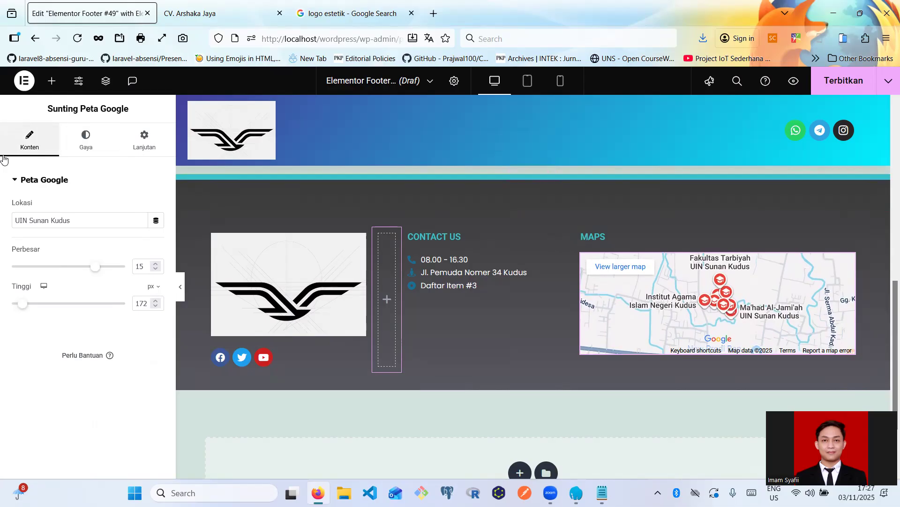
- Inspect the Lanjutan tab's Efek Gerakan, Transformasi, Latar and Batas sections, leaving all collapsed
{"action": "left_click", "coordinate": [84, 148]}
{"action": "left_click", "coordinate": [134, 148]}
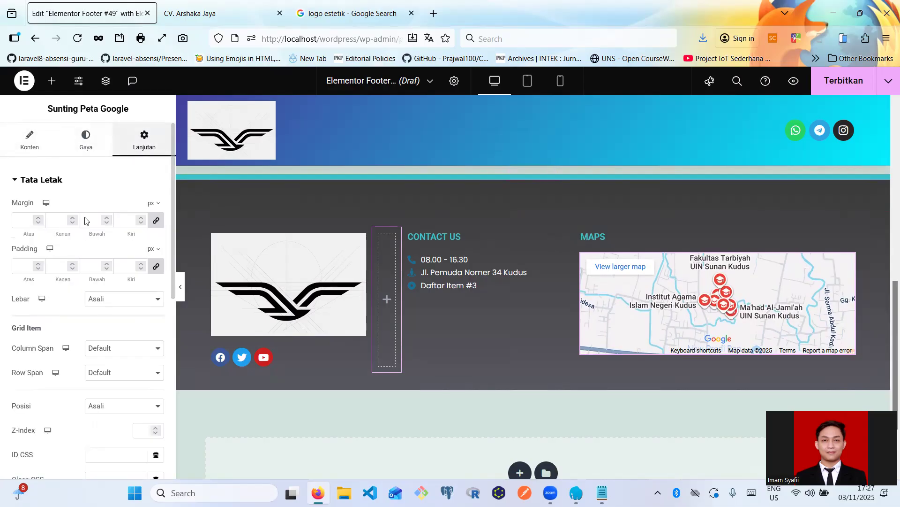
{"action": "scroll", "coordinate": [51, 311], "scroll_direction": "down", "scroll_amount": 5}
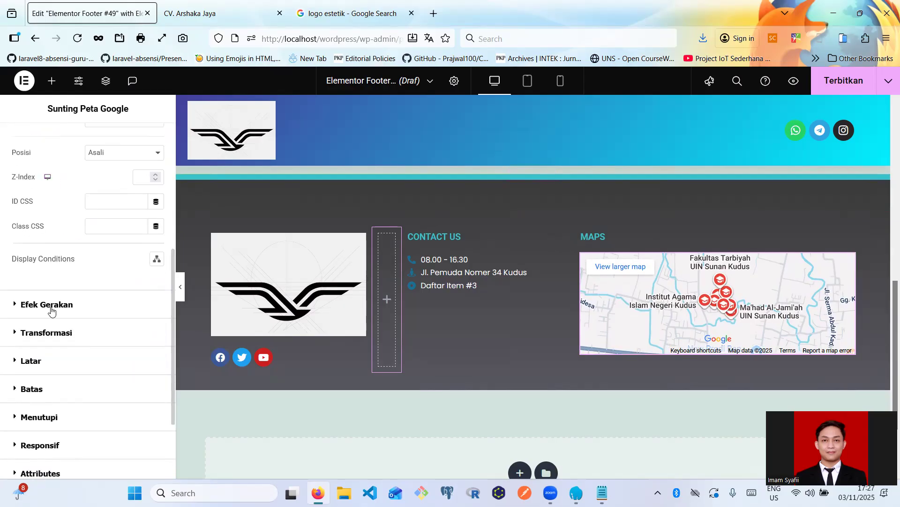
{"action": "left_click", "coordinate": [52, 304]}
{"action": "left_click", "coordinate": [61, 209]}
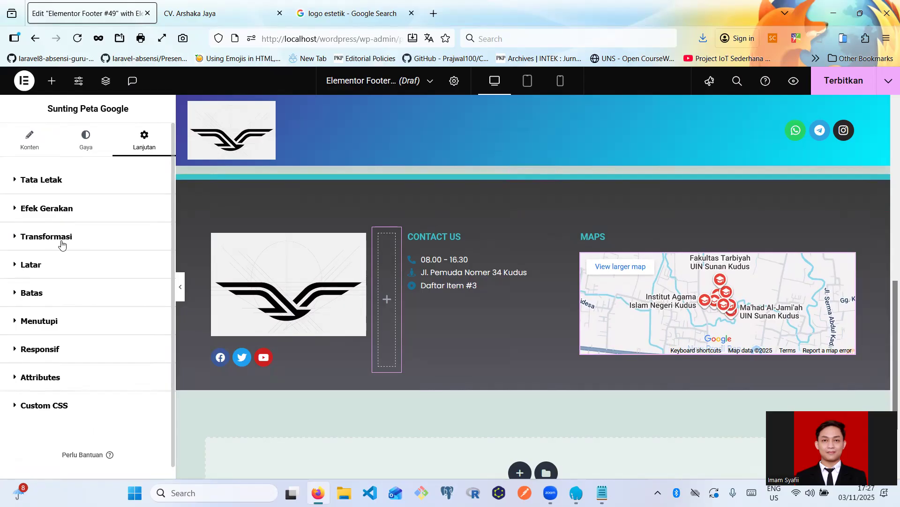
{"action": "left_click", "coordinate": [64, 234]}
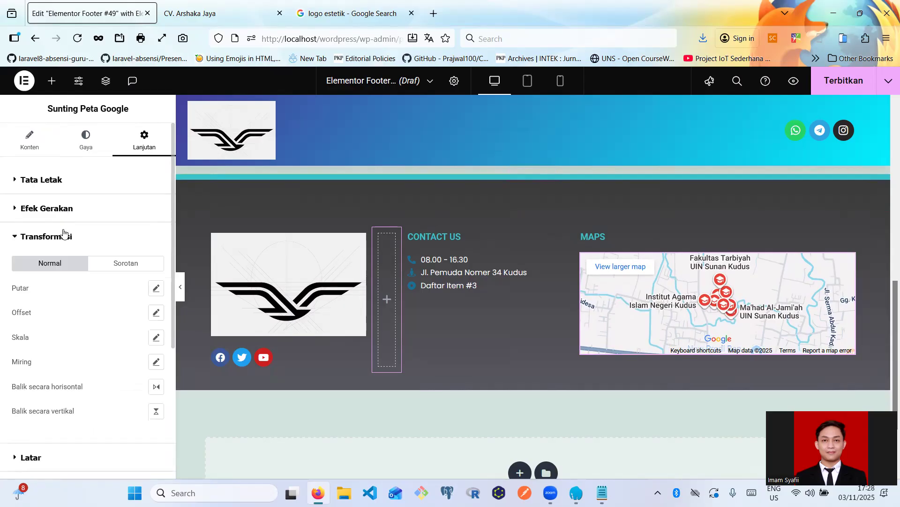
{"action": "left_click", "coordinate": [65, 234]}
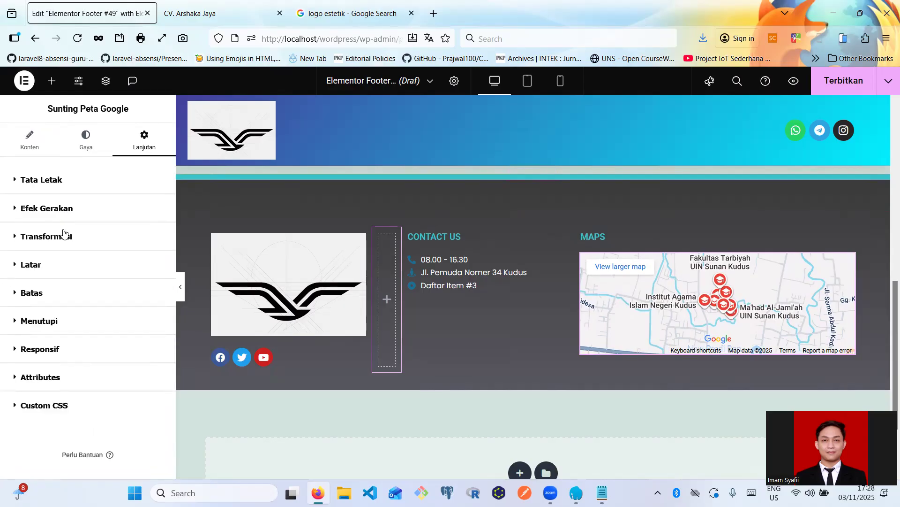
{"action": "left_click", "coordinate": [48, 266]}
{"action": "left_click", "coordinate": [48, 266]}
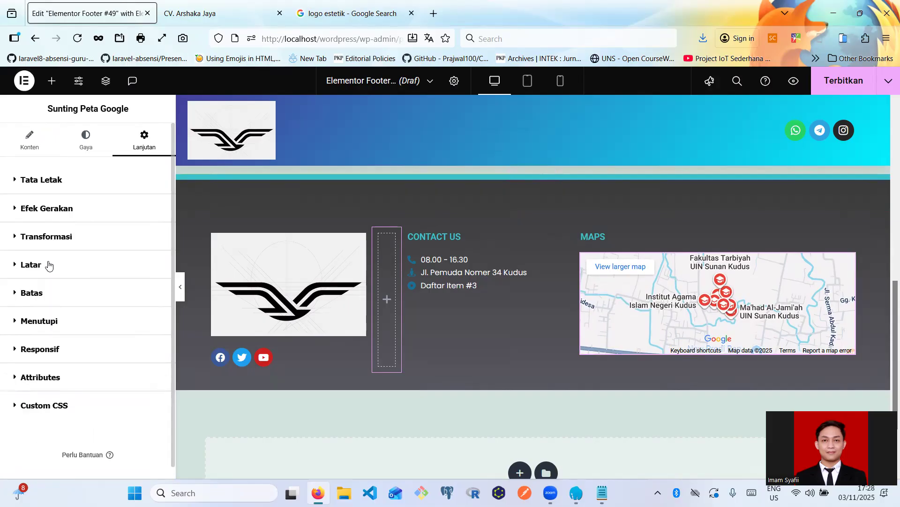
{"action": "left_click", "coordinate": [41, 295]}
{"action": "left_click", "coordinate": [42, 295]}
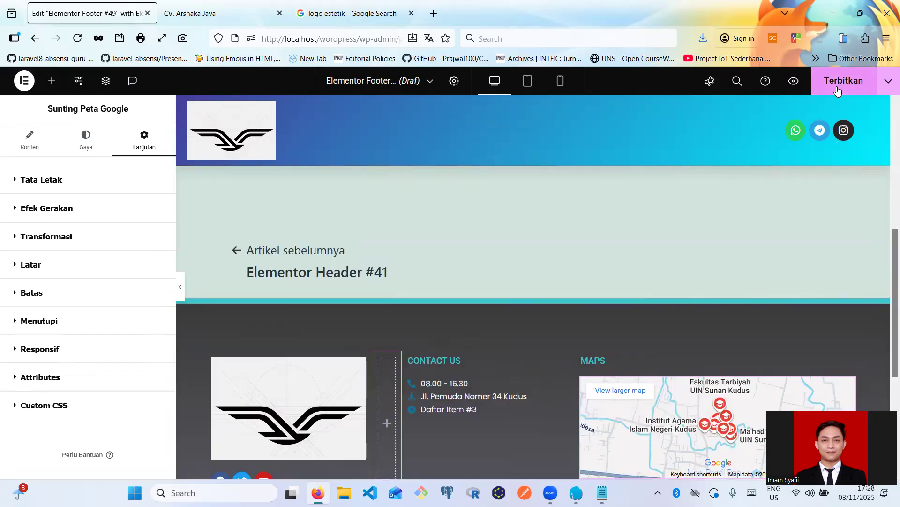
- Publish the footer with an Include / Entire Site display condition
{"action": "left_click", "coordinate": [838, 88]}
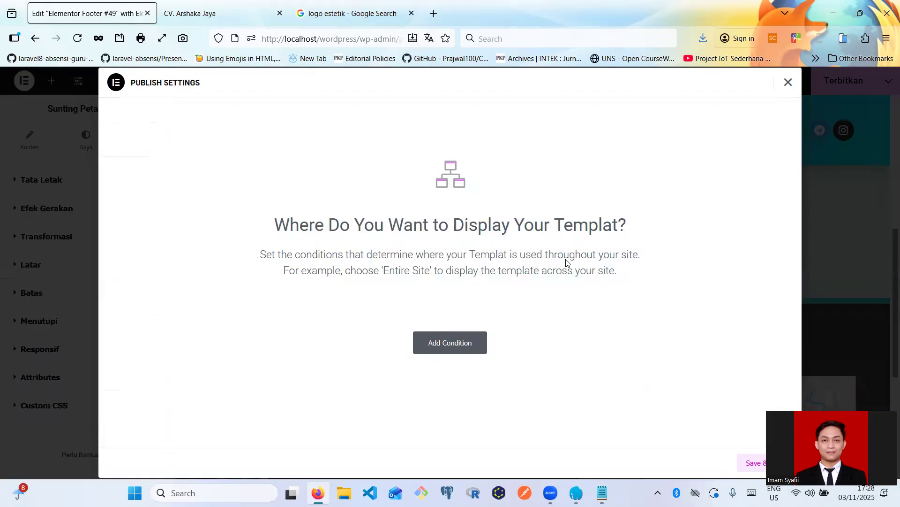
{"action": "left_click", "coordinate": [443, 347]}
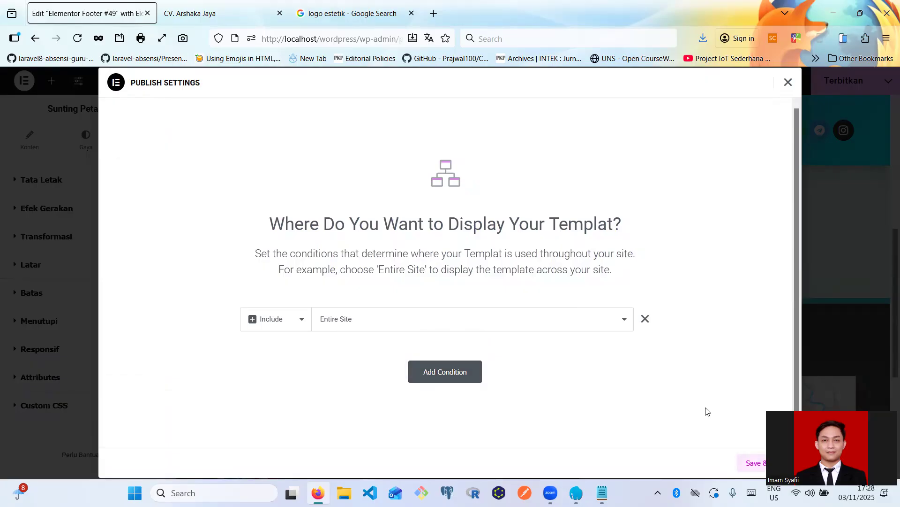
{"action": "left_click", "coordinate": [753, 462]}
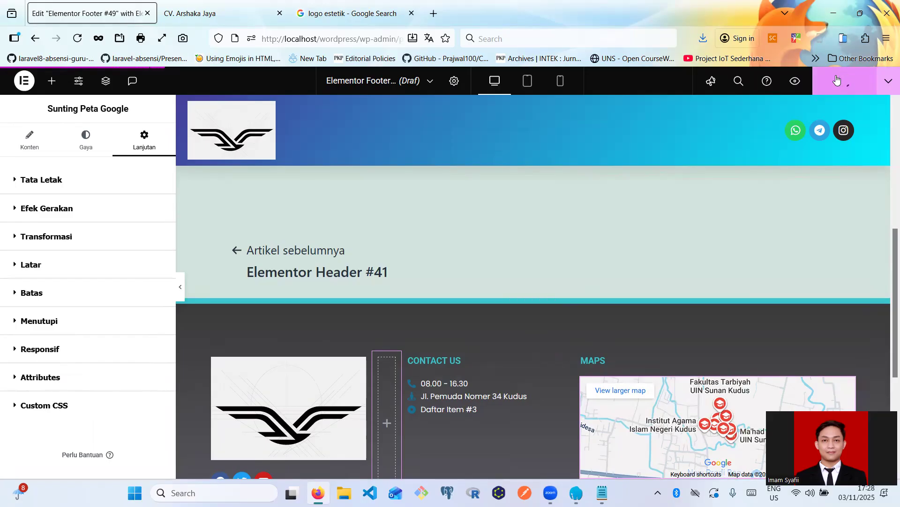
- Reload the live CV. Arshaka Jaya site, check the editor, then reload the site again
{"action": "left_click", "coordinate": [217, 14]}
{"action": "left_click", "coordinate": [78, 39]}
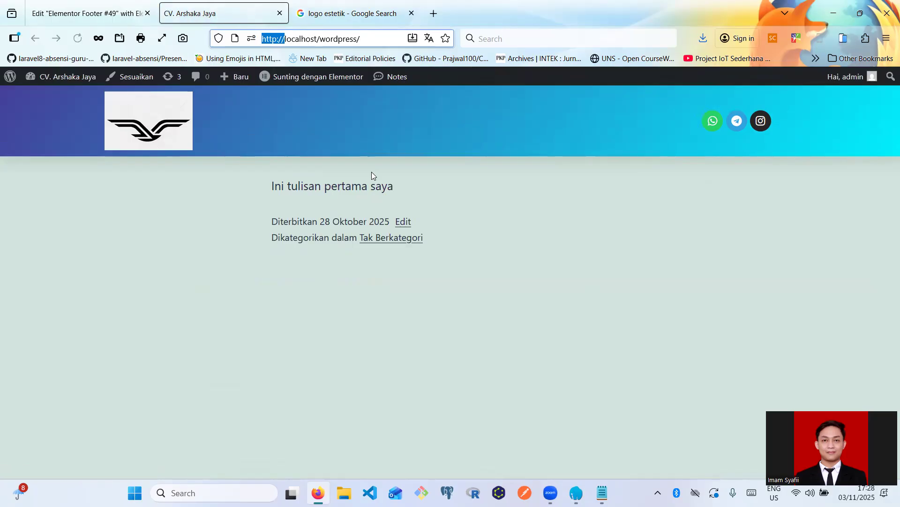
{"action": "left_click", "coordinate": [70, 3]}
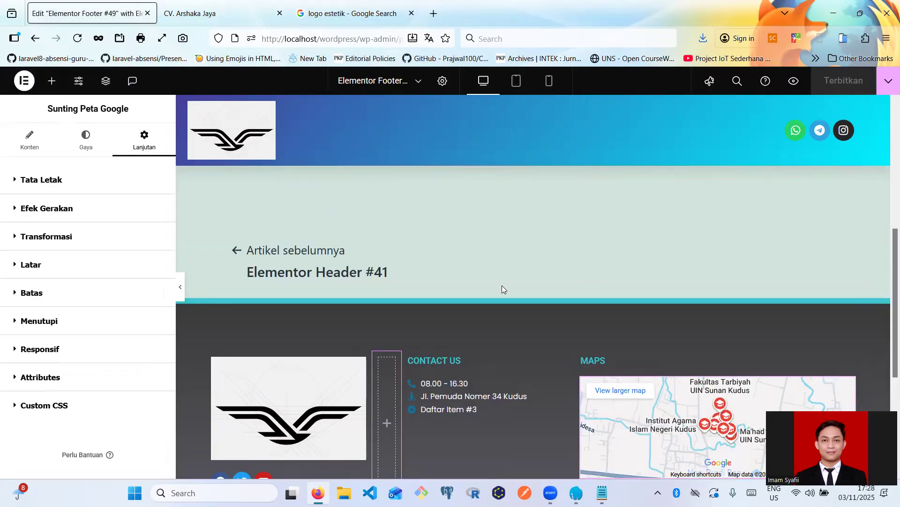
{"action": "scroll", "coordinate": [502, 285], "scroll_direction": "down", "scroll_amount": 3}
{"action": "scroll", "coordinate": [482, 289], "scroll_direction": "up", "scroll_amount": 4}
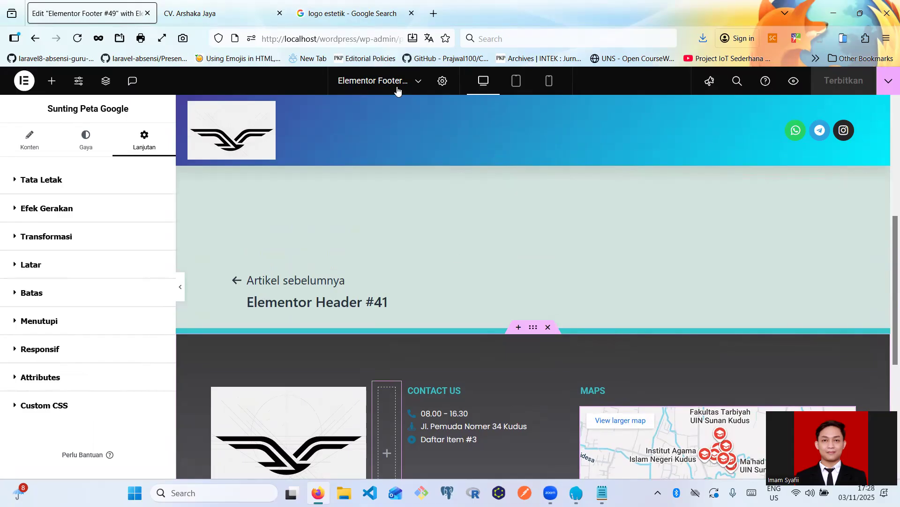
{"action": "left_click", "coordinate": [216, 14]}
{"action": "left_click", "coordinate": [77, 39]}
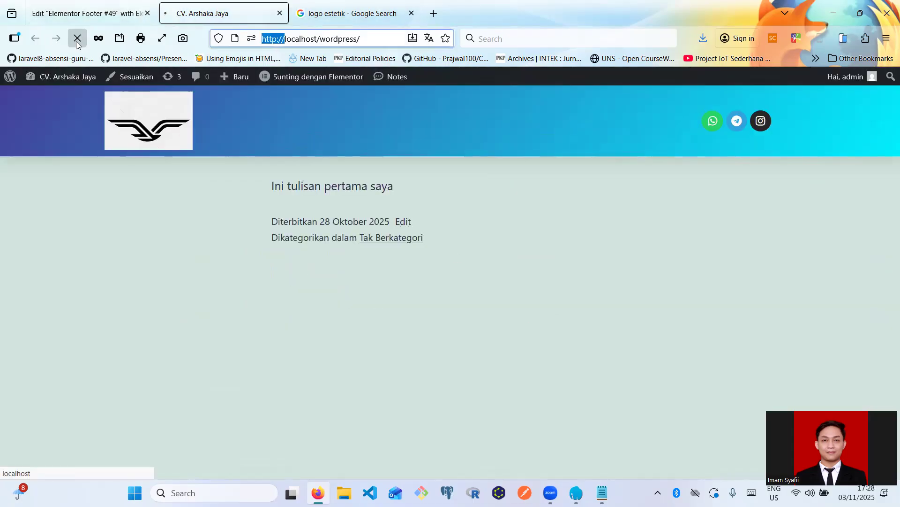